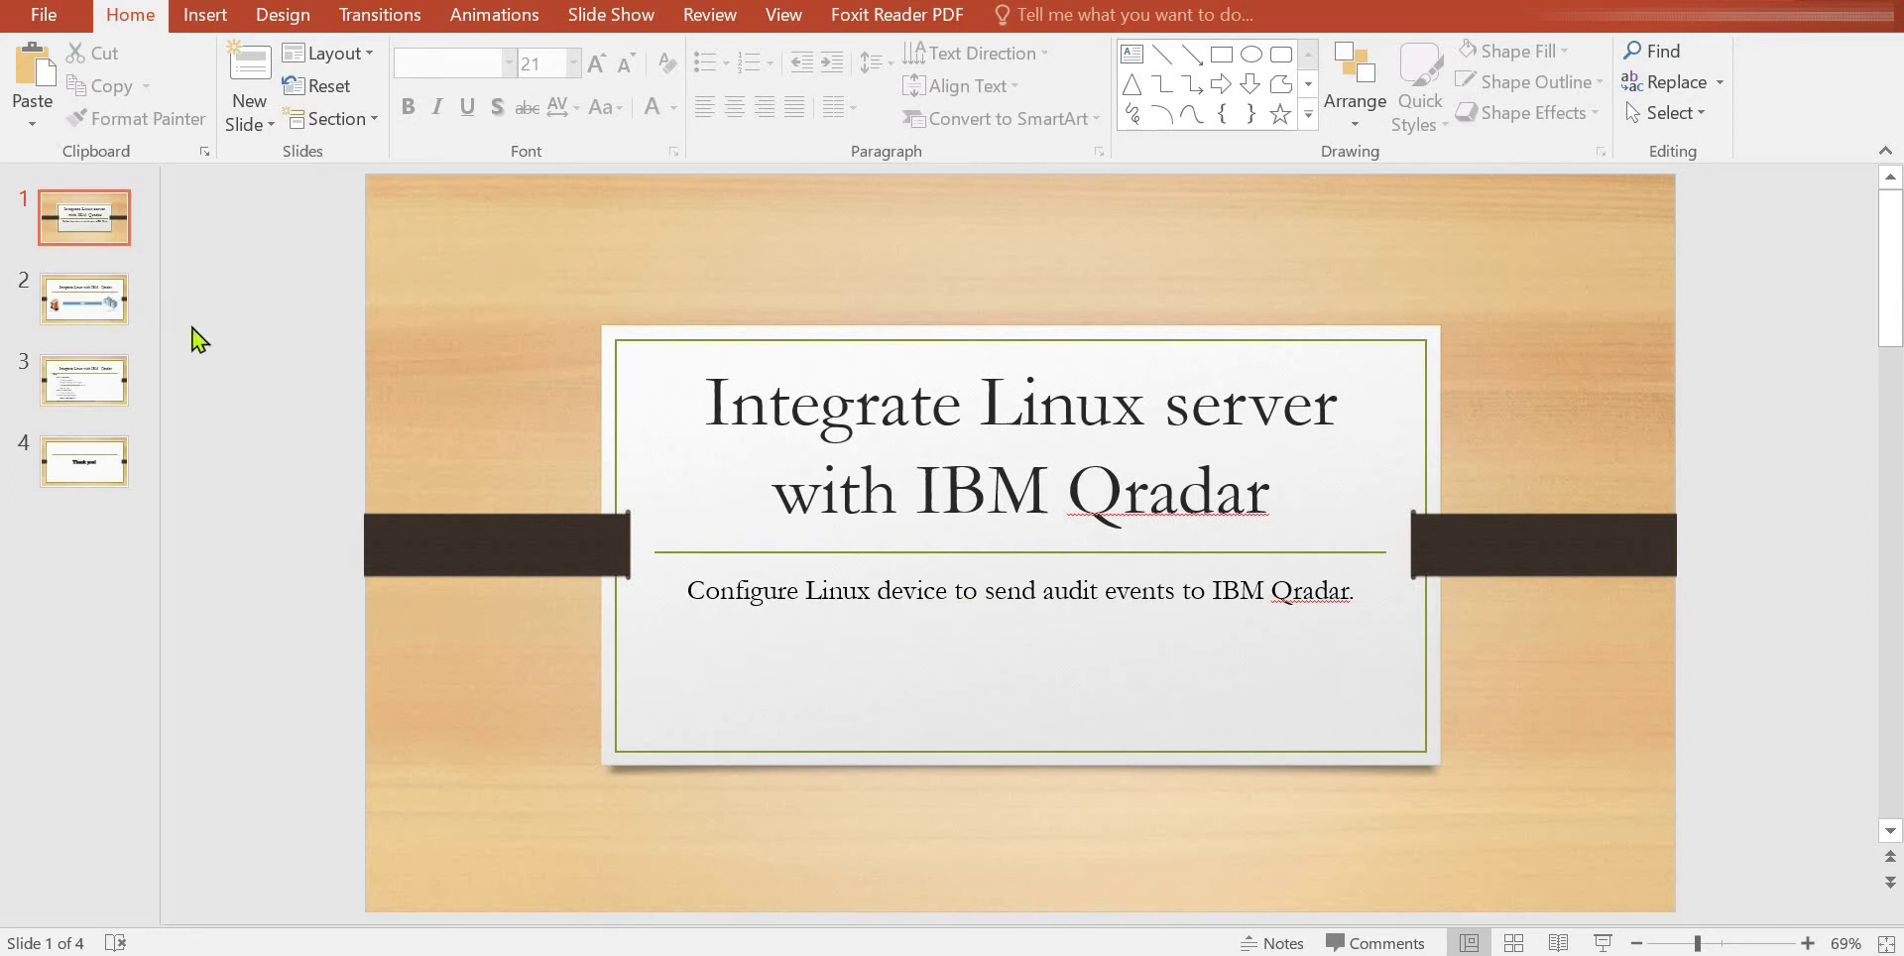
Review the Linux-to-QRadar connection diagram slide and the slide listing the integration steps
left_click(94, 303)
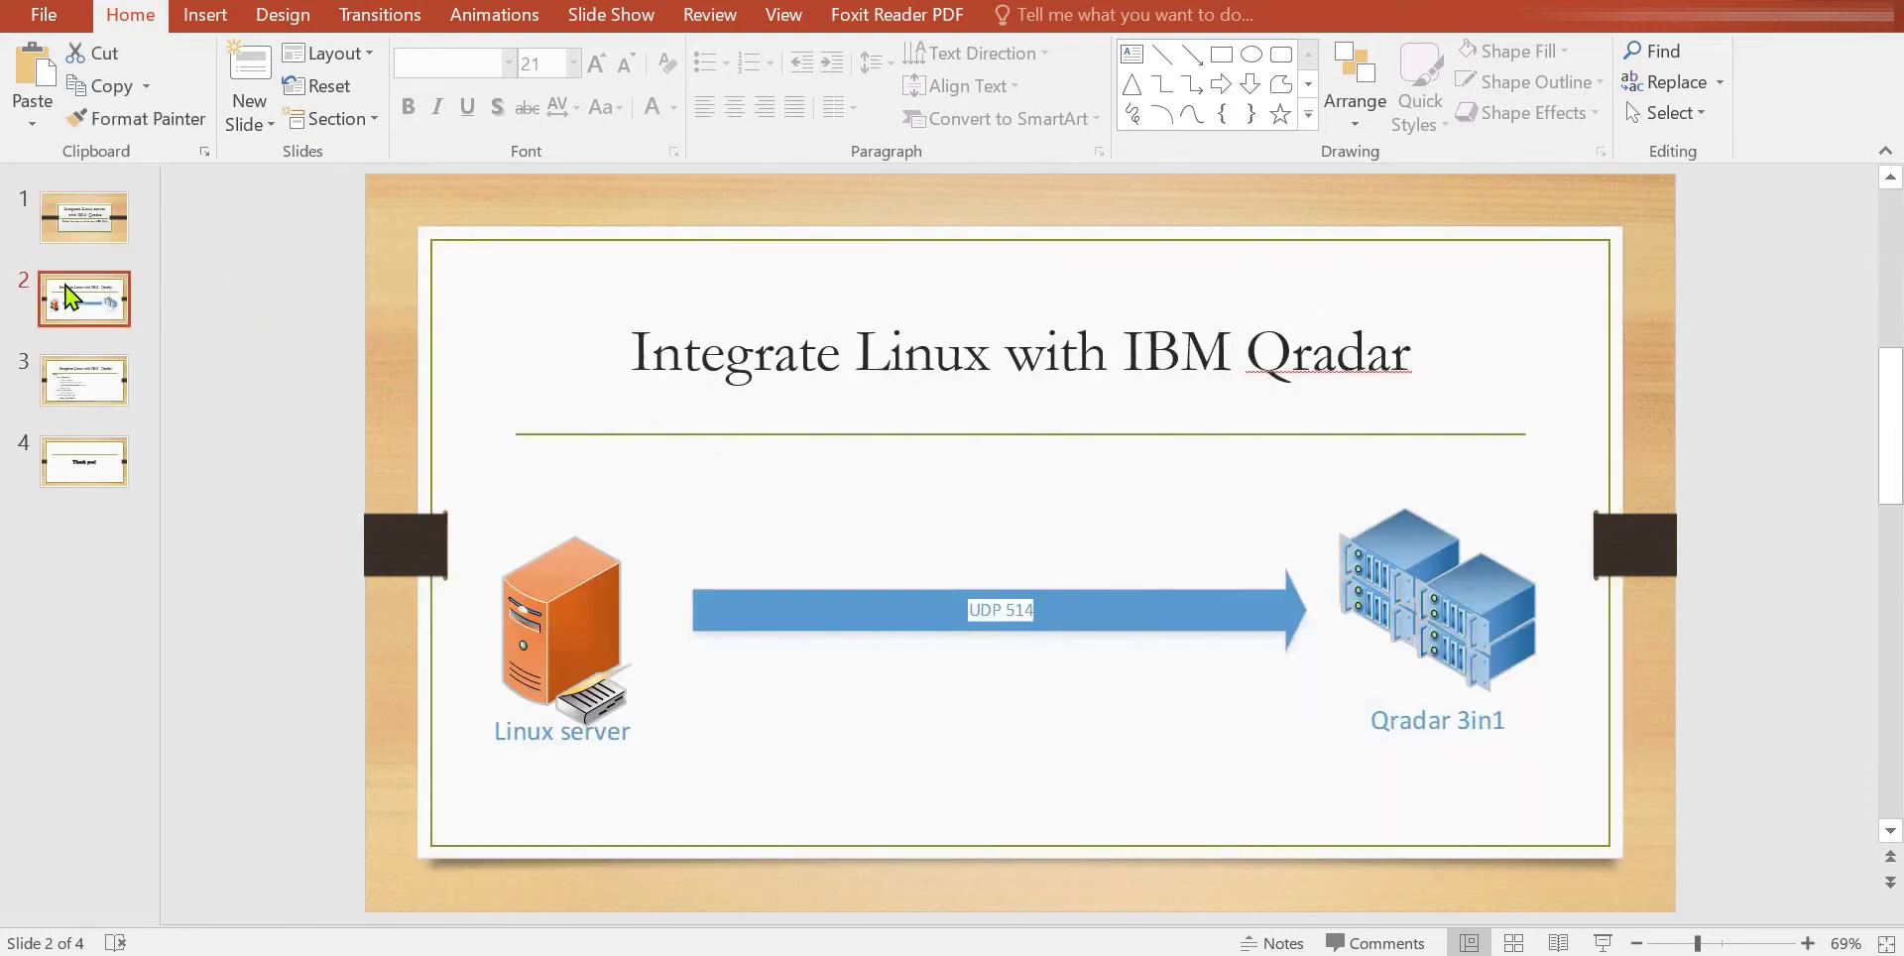
left_click(77, 393)
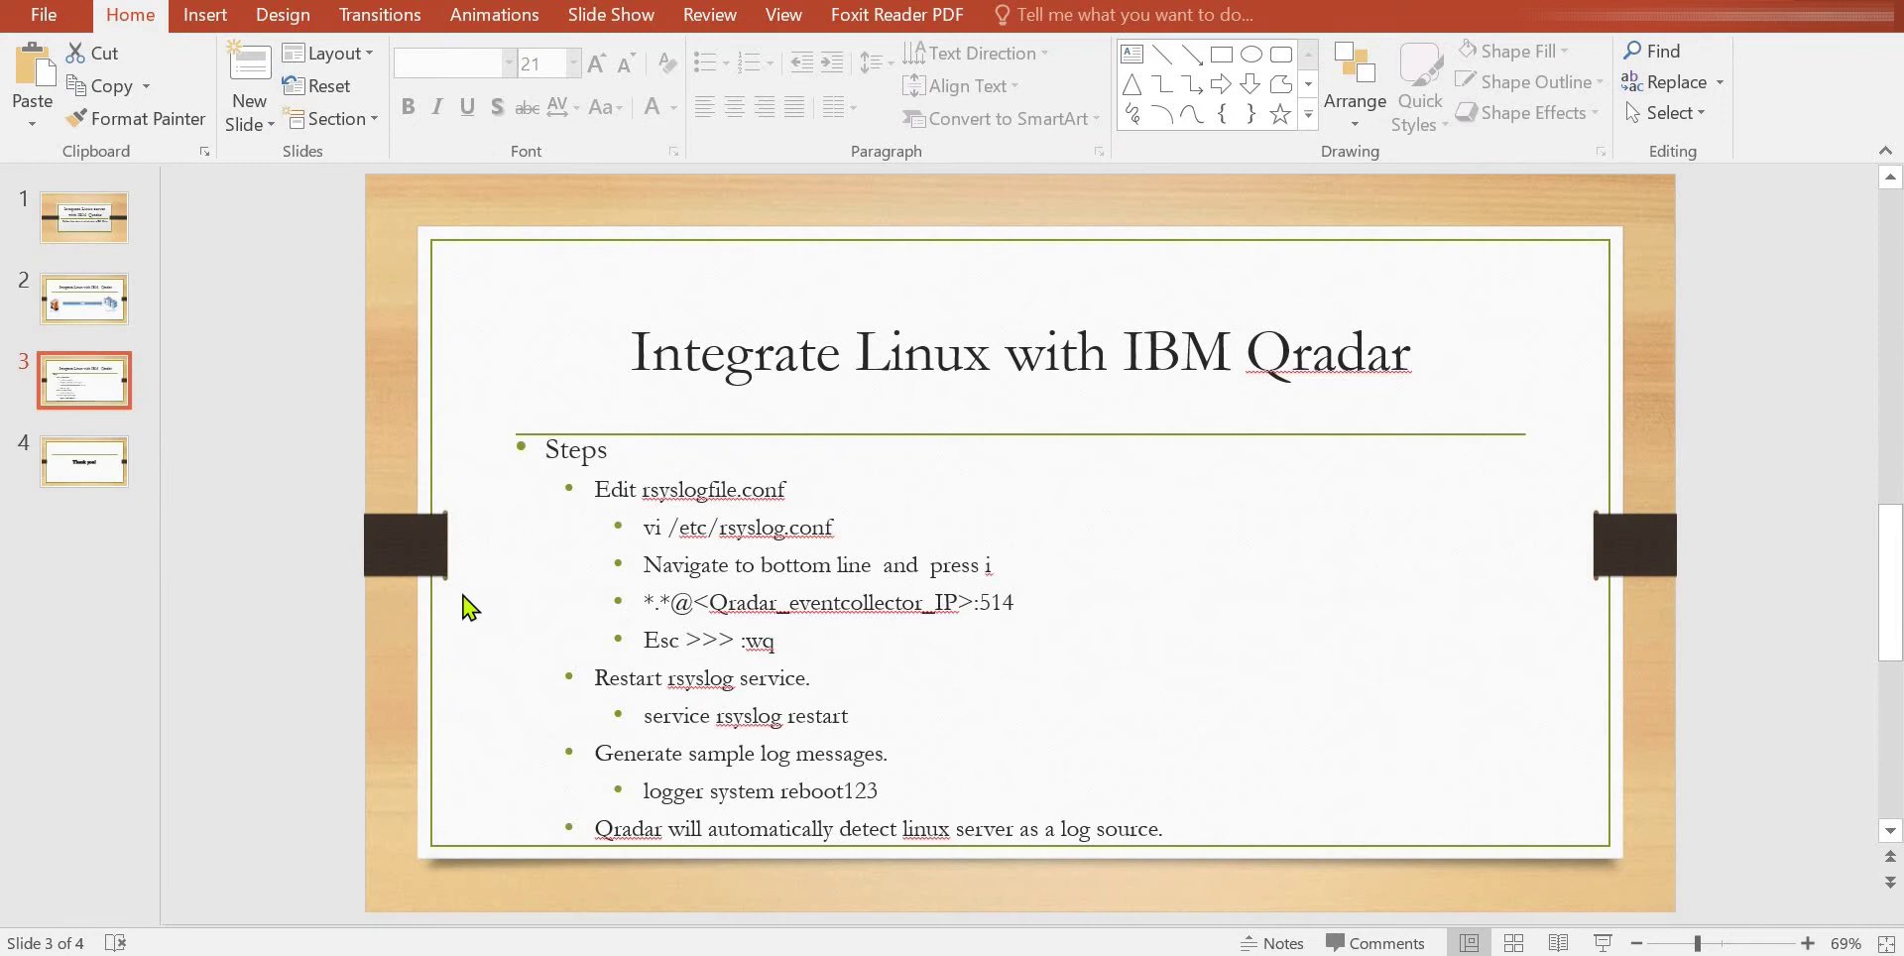
left_click(87, 303)
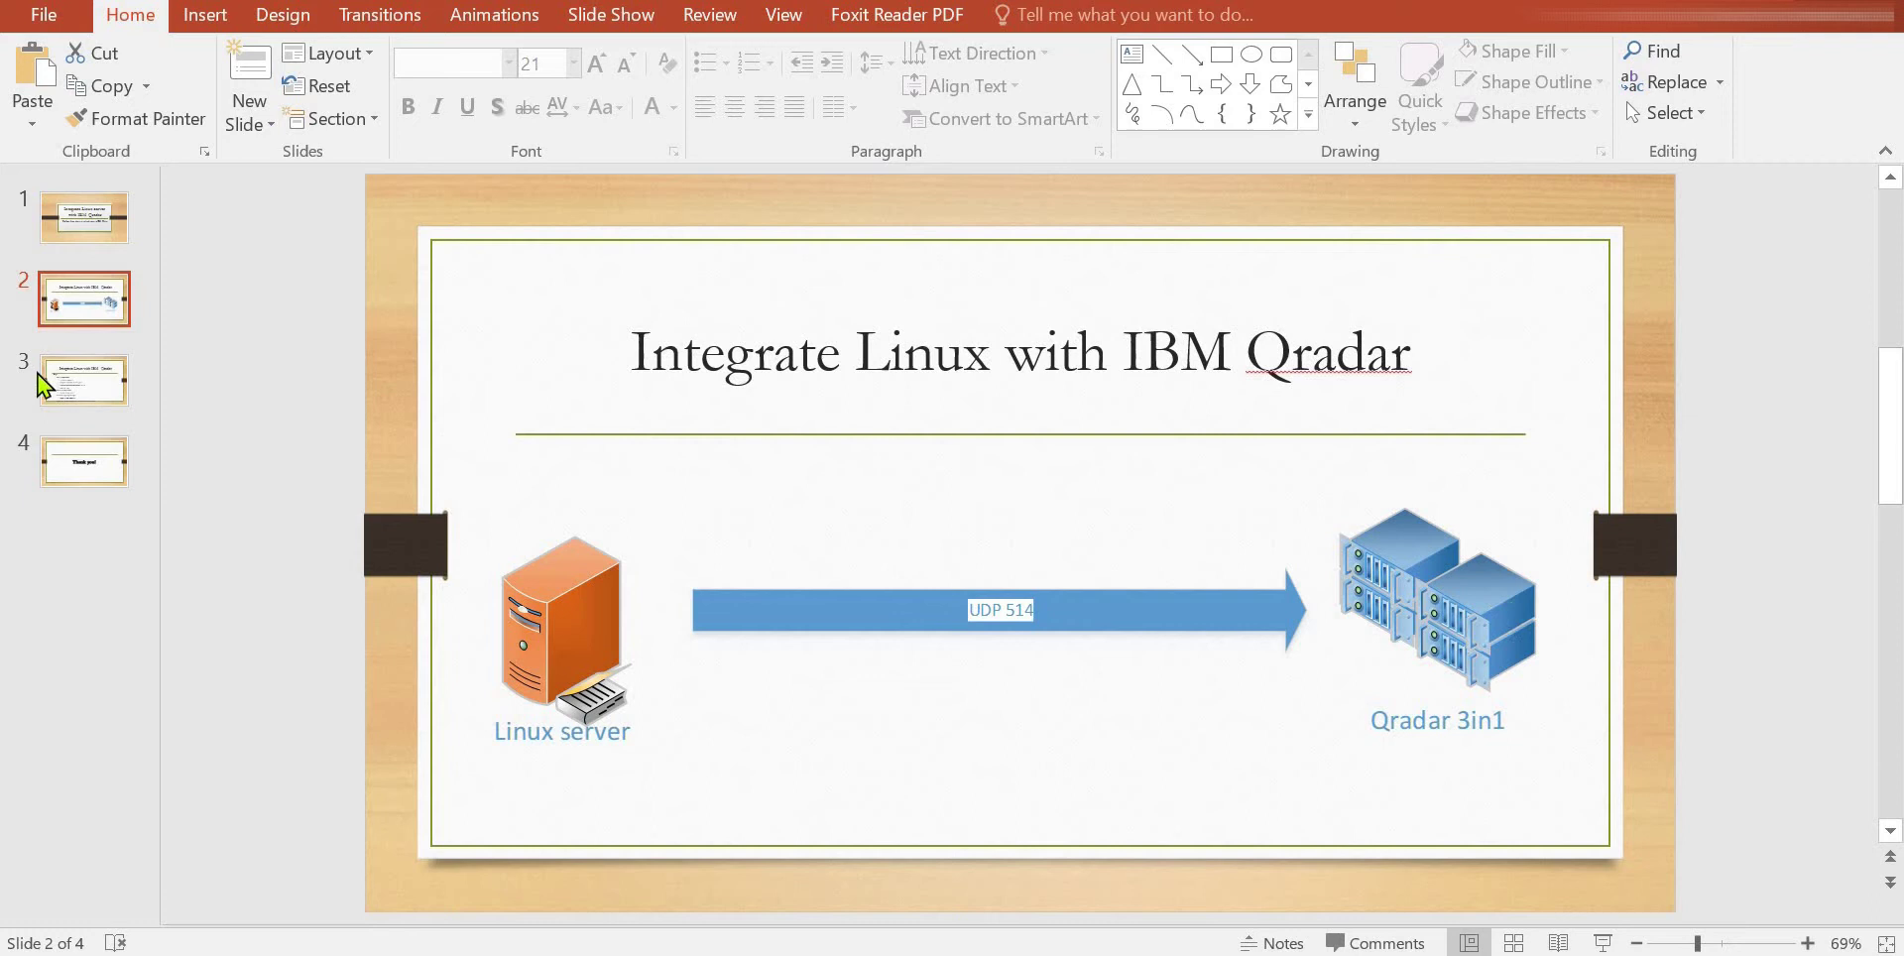
left_click(57, 390)
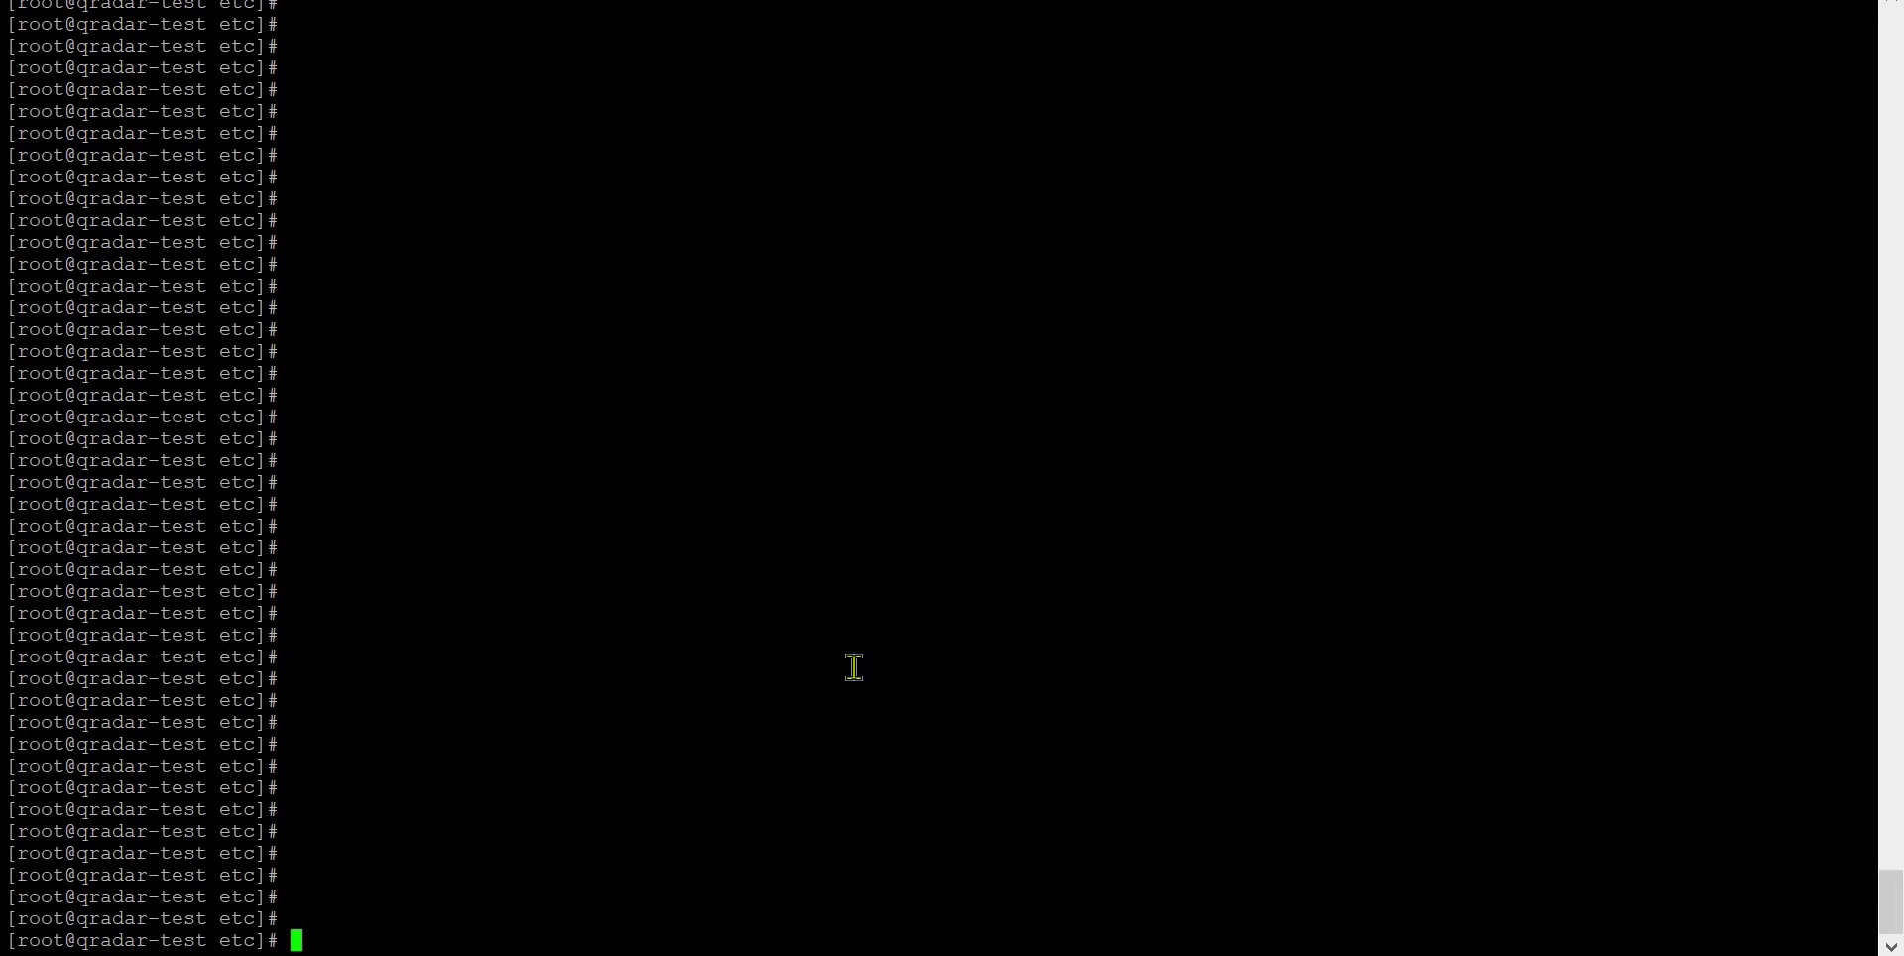
Check the server's operating system name and kernel release with uname and uname -r
type("uname")
key("Return")
type("uname -t")
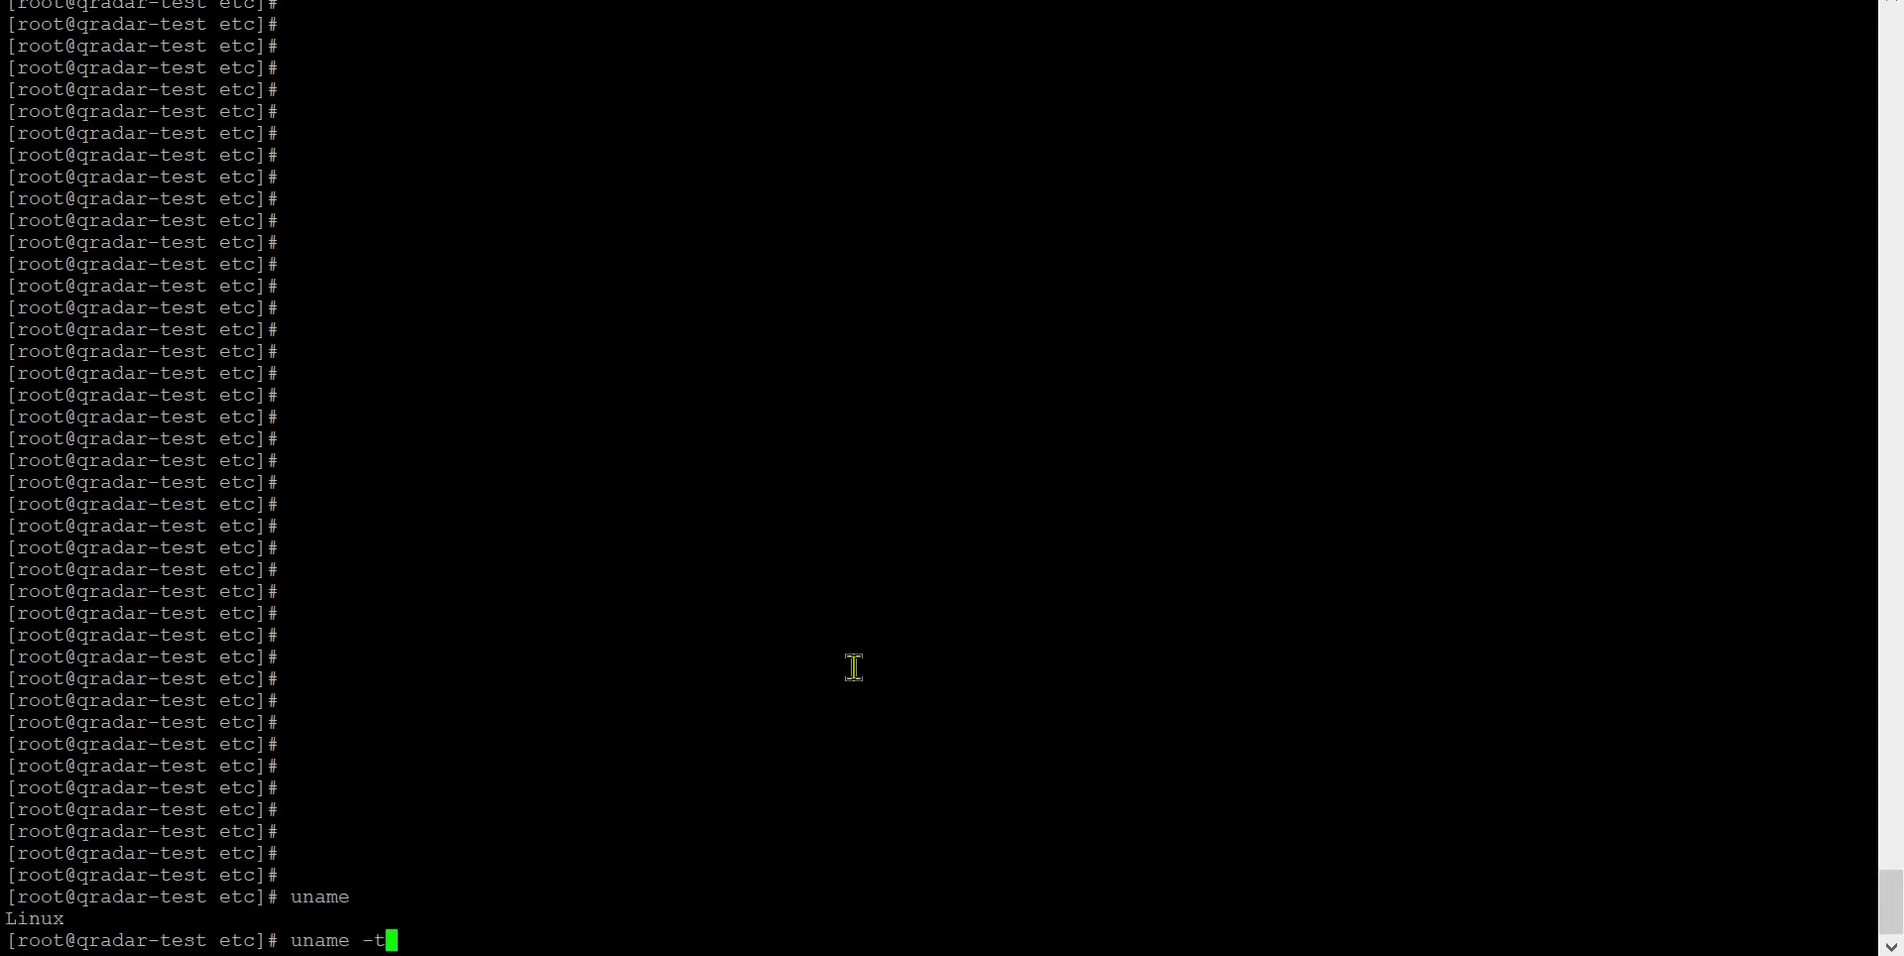
key("BackSpace")
type("r")
key("Return")
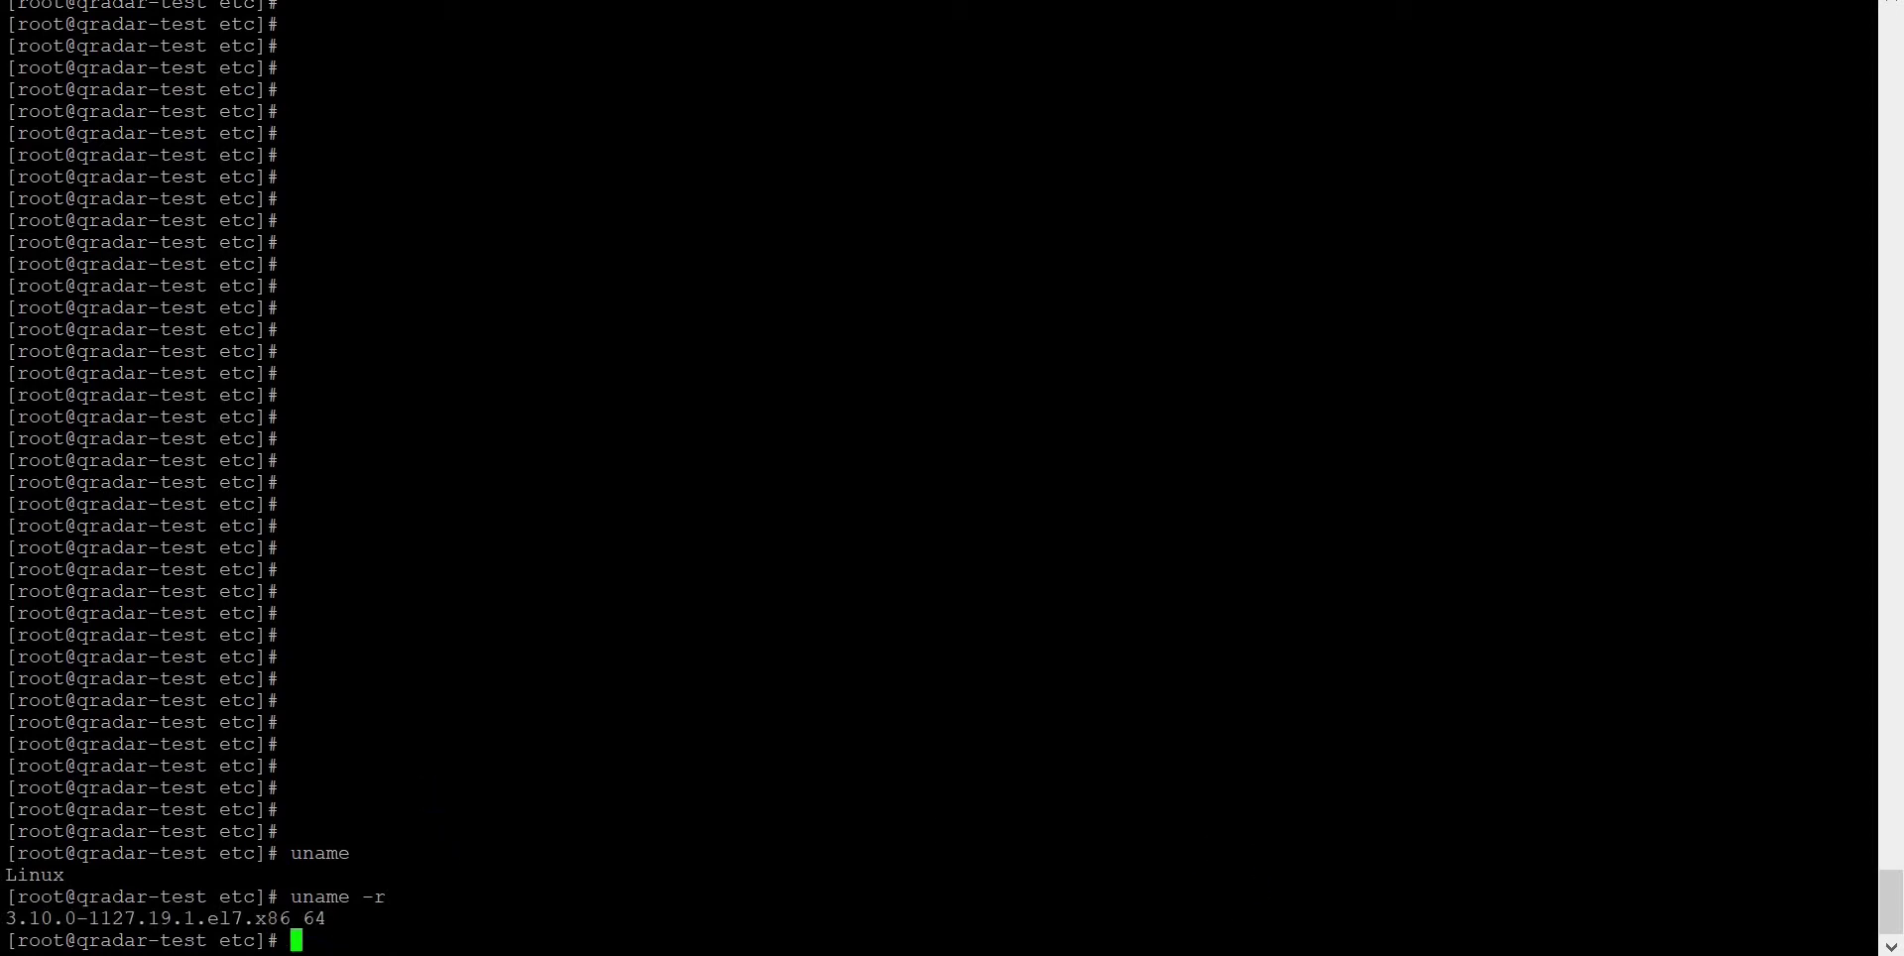
Return to the terminal session and open /etc/rsyslog.conf in the vi editor
left_click(1190, 853)
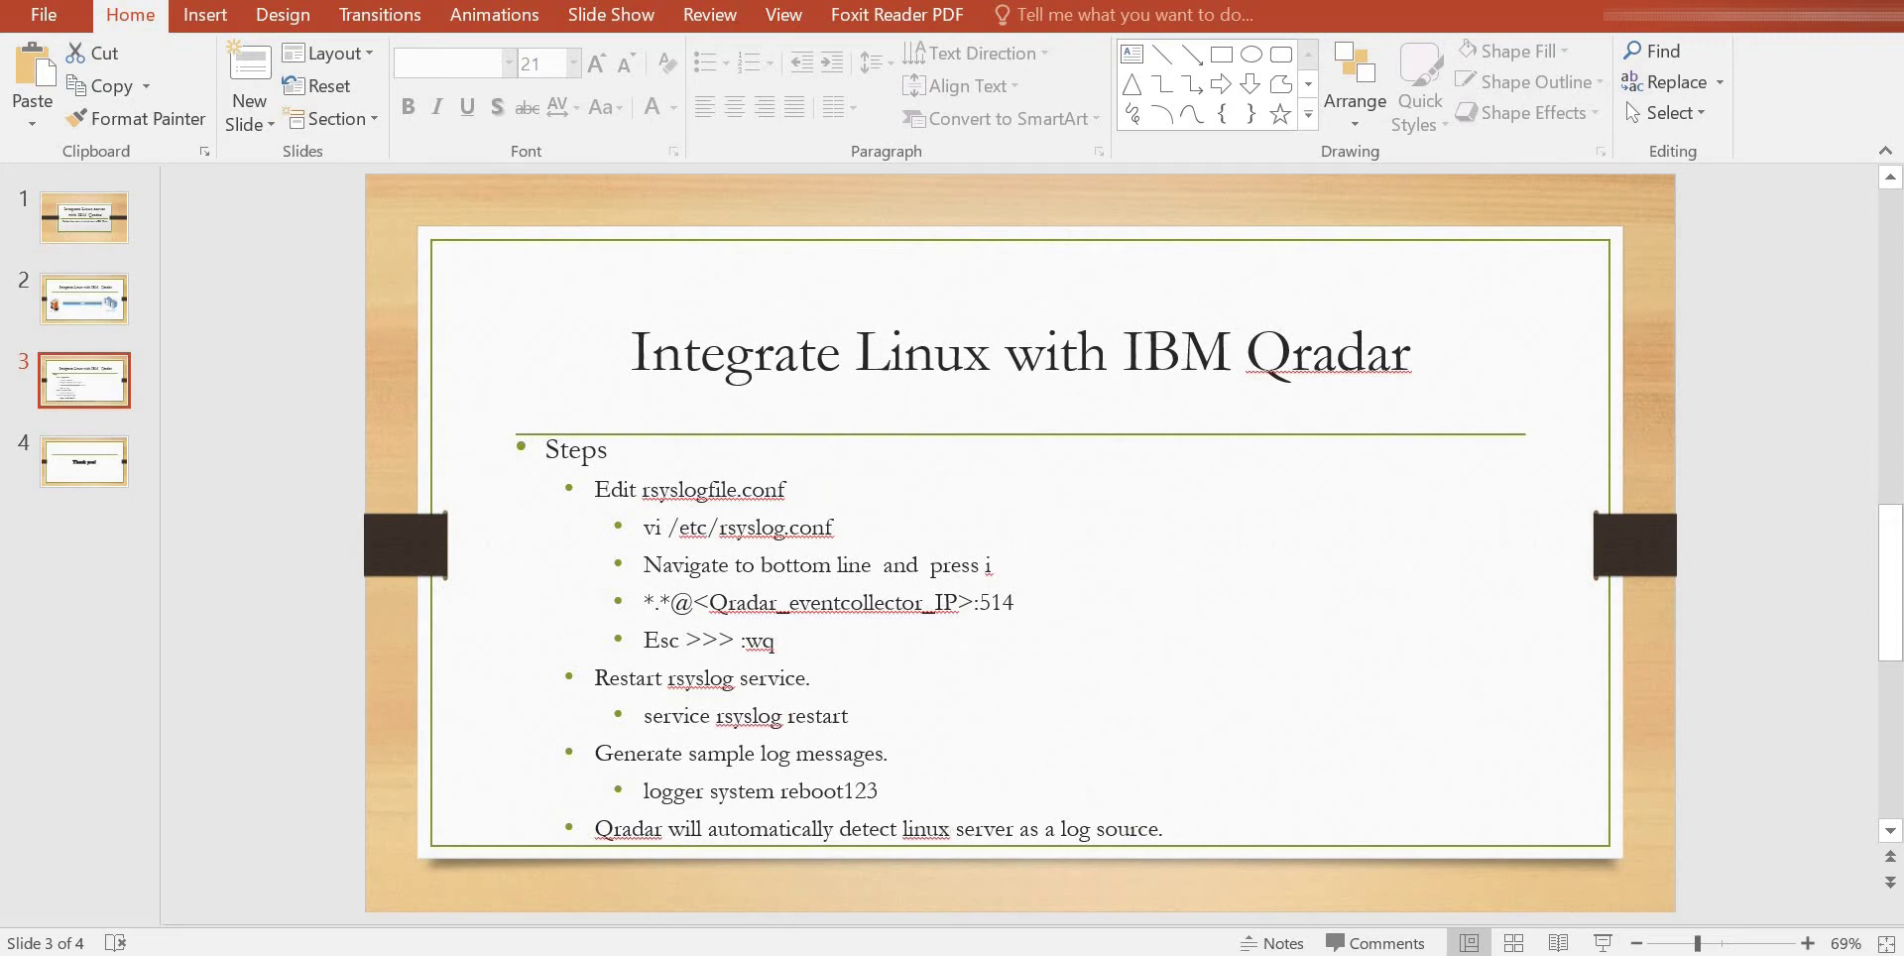
left_click(770, 952)
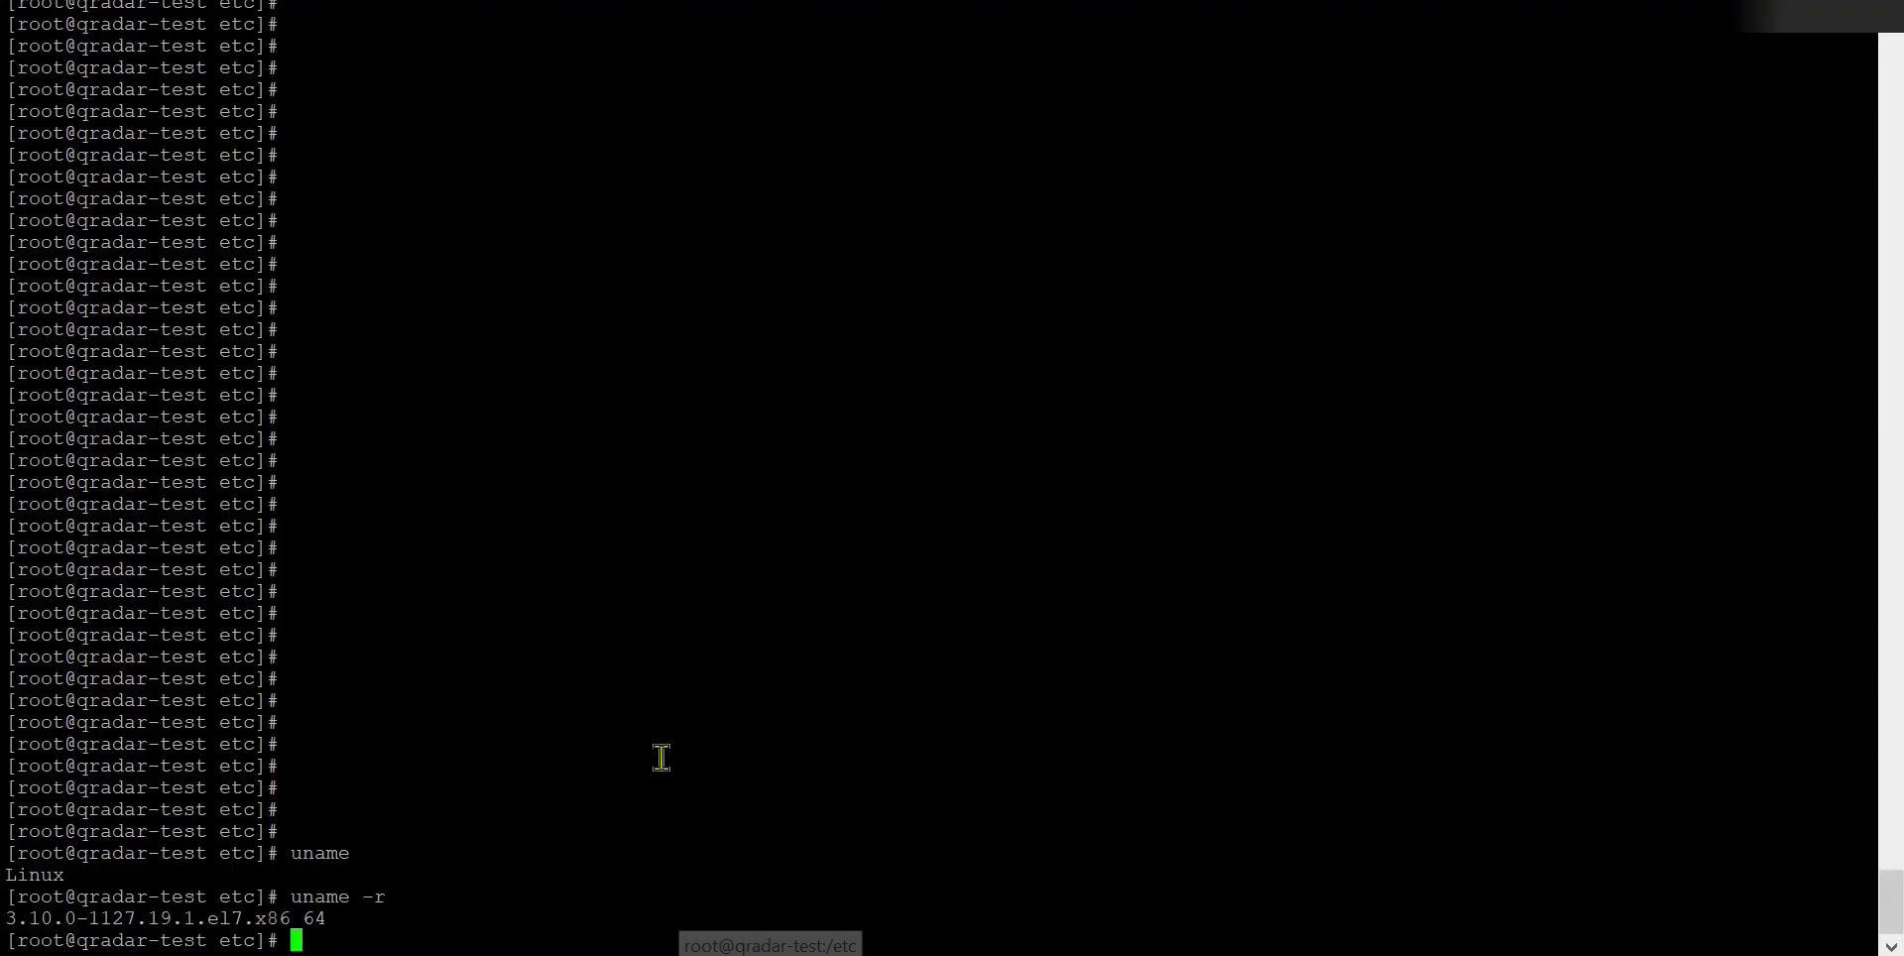
type("vi /")
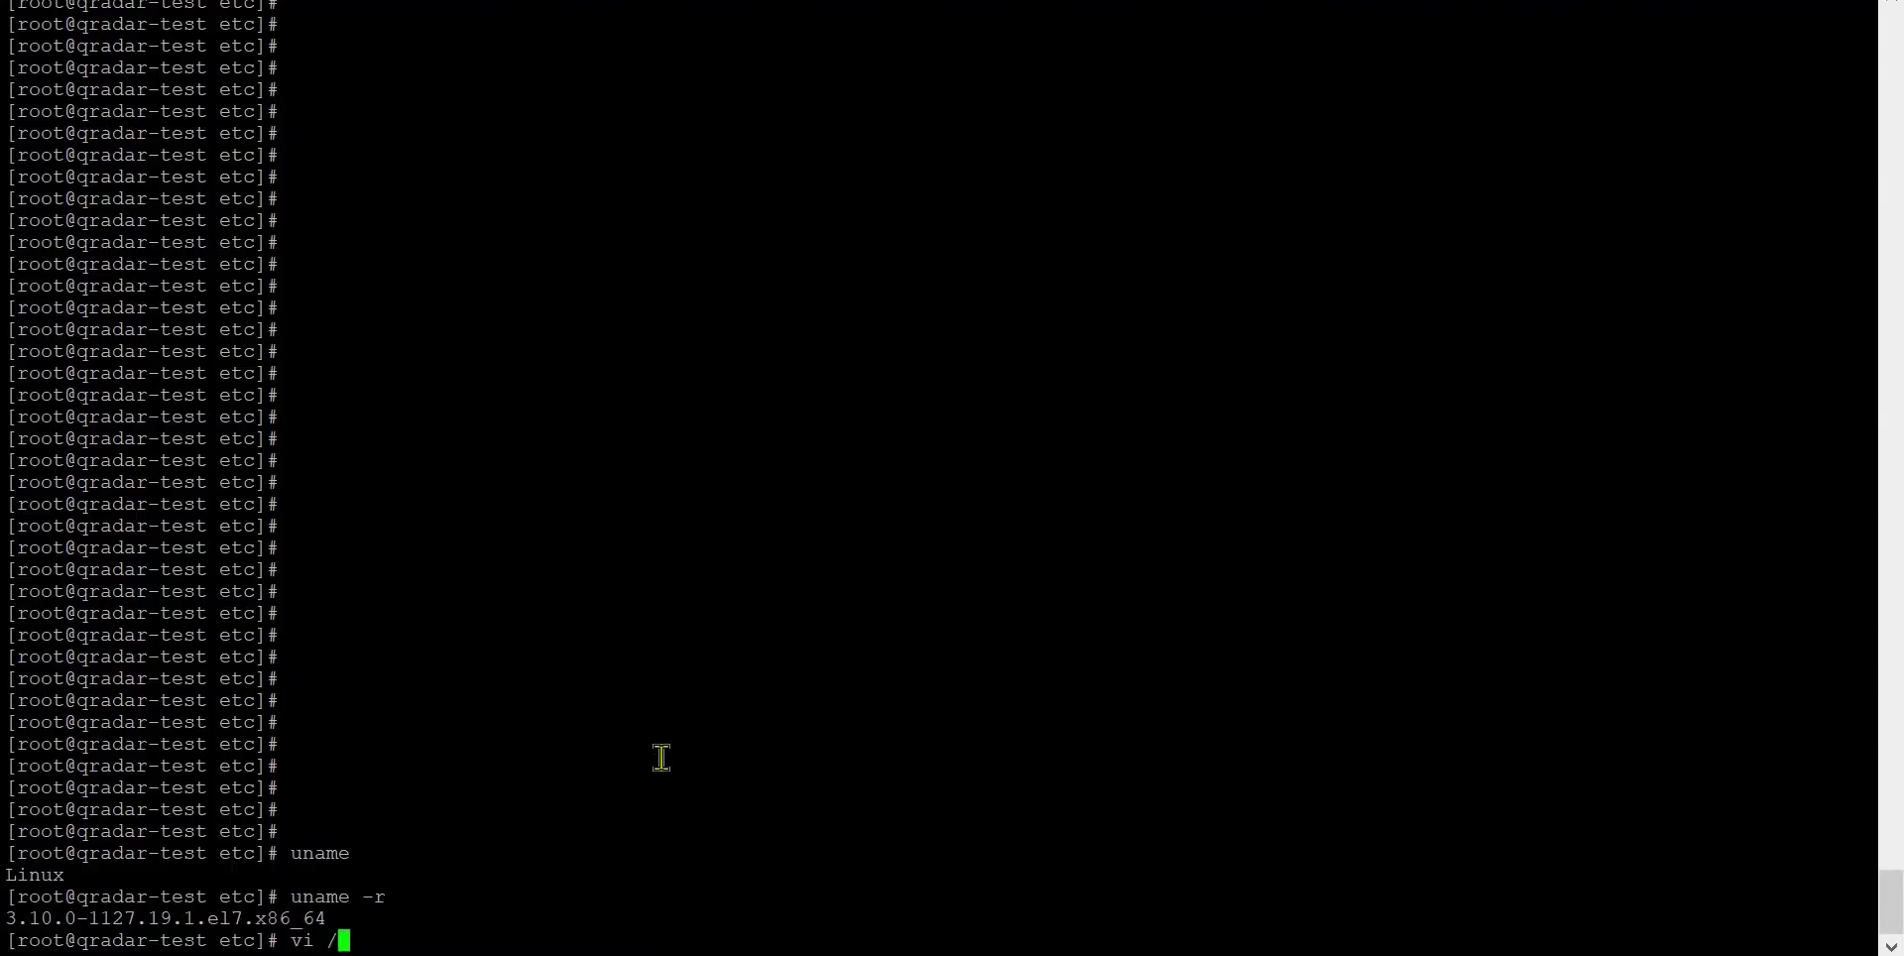
type("etc/rsyslog.con")
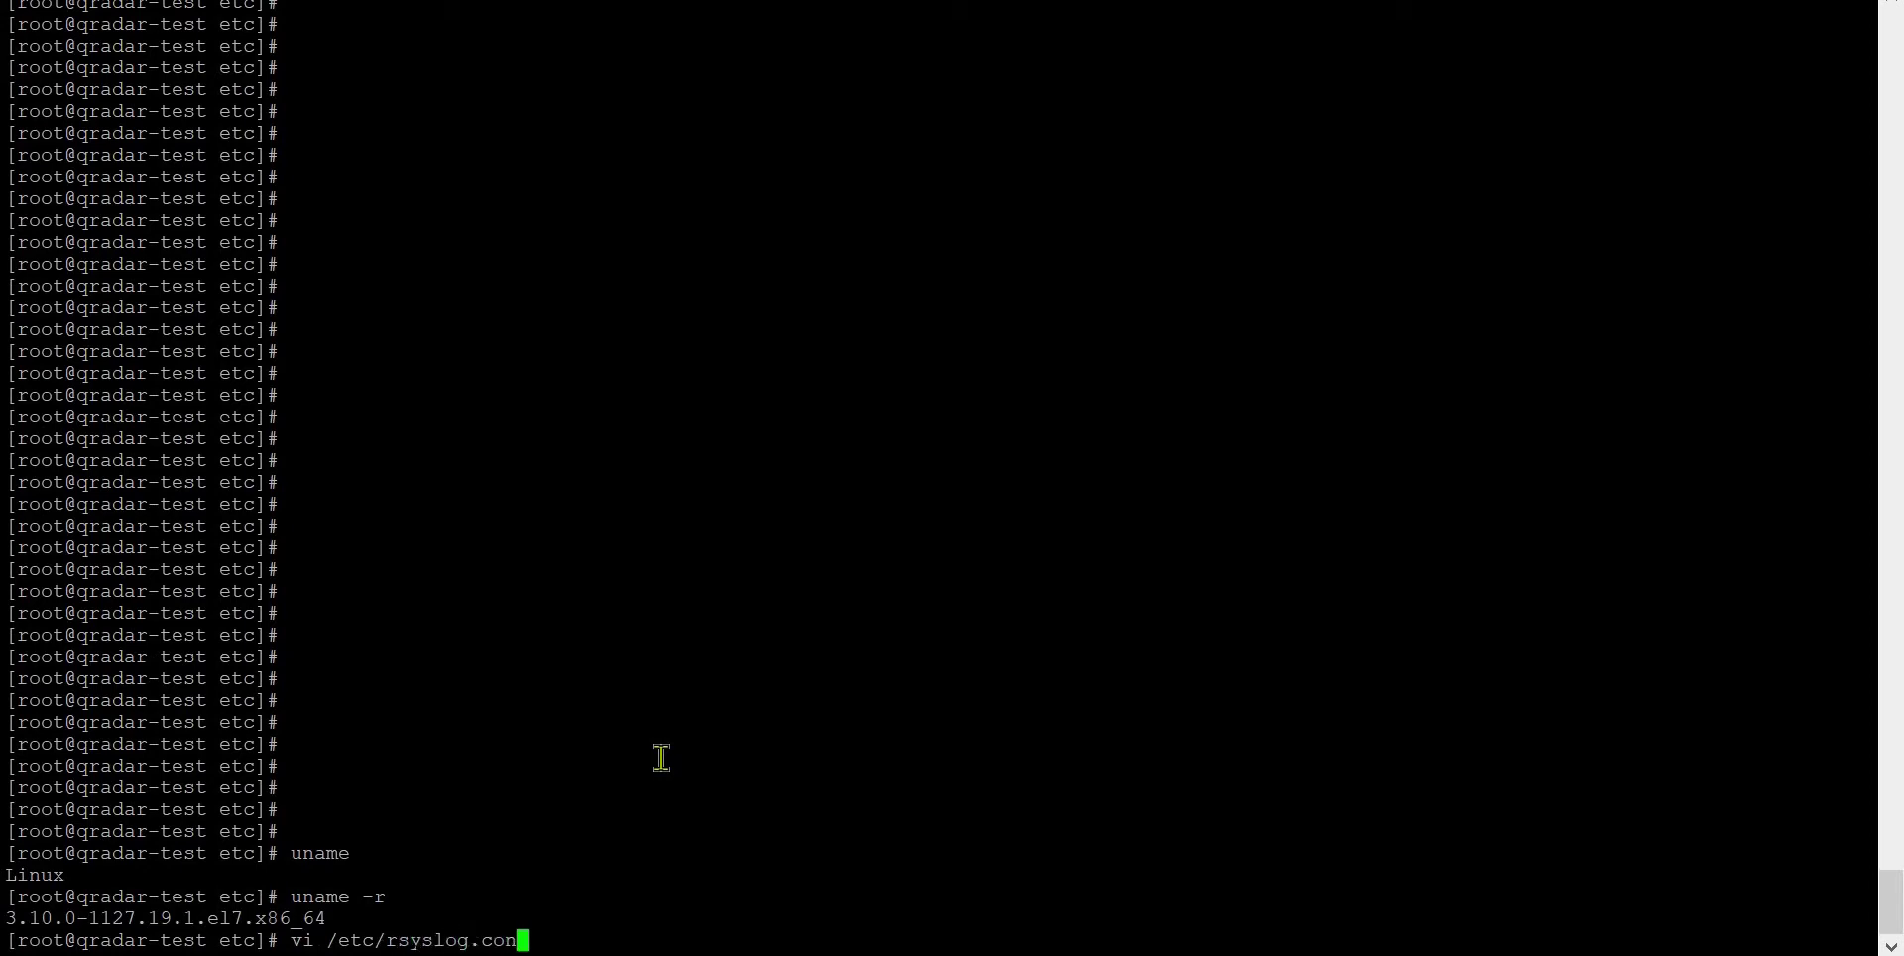
type("f")
key("Return")
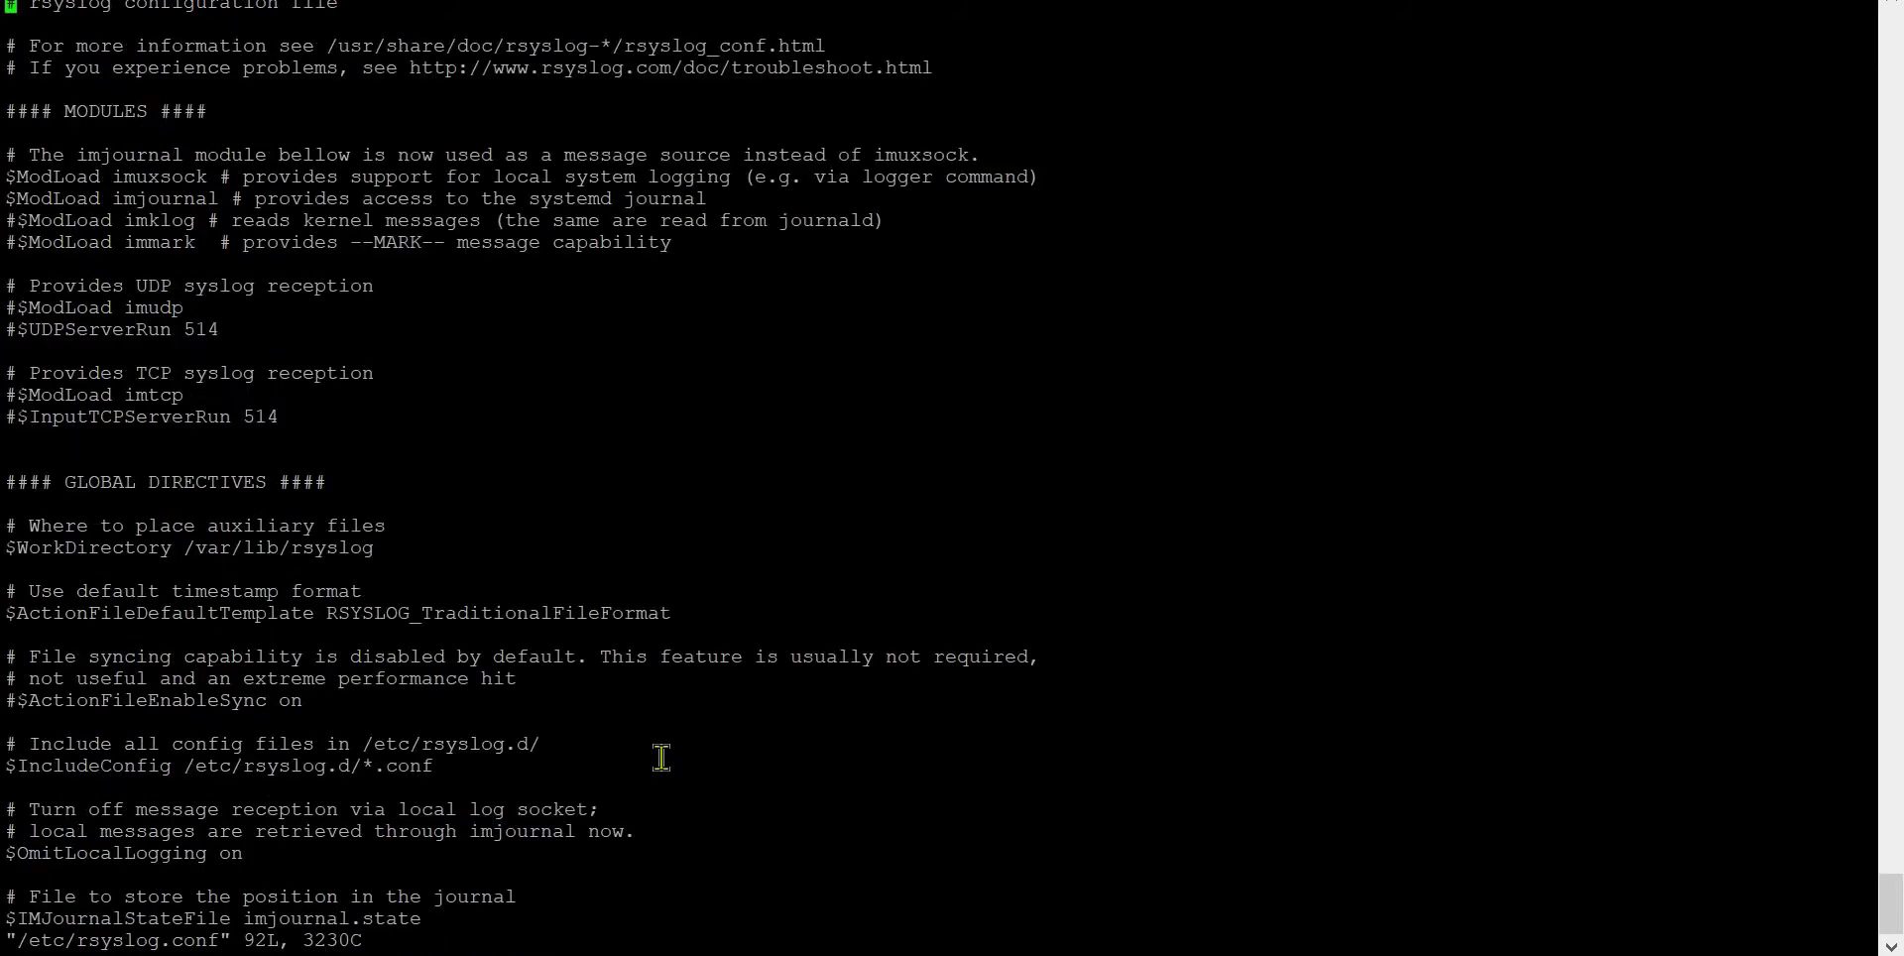
Add a rule below the end of the forwarding section that sends *.* by single @ to the QRadar event collector IP on port 514
key("Down")
key("Down")
key("Down")
key("Down")
key("Down")
key("Down")
key("Down")
key("Down")
key("Down")
key("Down")
key("Down")
key("Down")
key("Down")
key("Down")
key("Down")
key("Down")
key("Down")
key("Down")
key("Down")
key("Down")
key("Down")
key("Down")
key("Down")
key("Down")
key("Down")
key("Down")
key("Down")
key("Down")
key("Down")
key("Down")
key("Down")
key("Down")
key("Down")
key("Down")
key("Down")
key("Down")
key("Down")
key("Down")
key("Down")
key("Down")
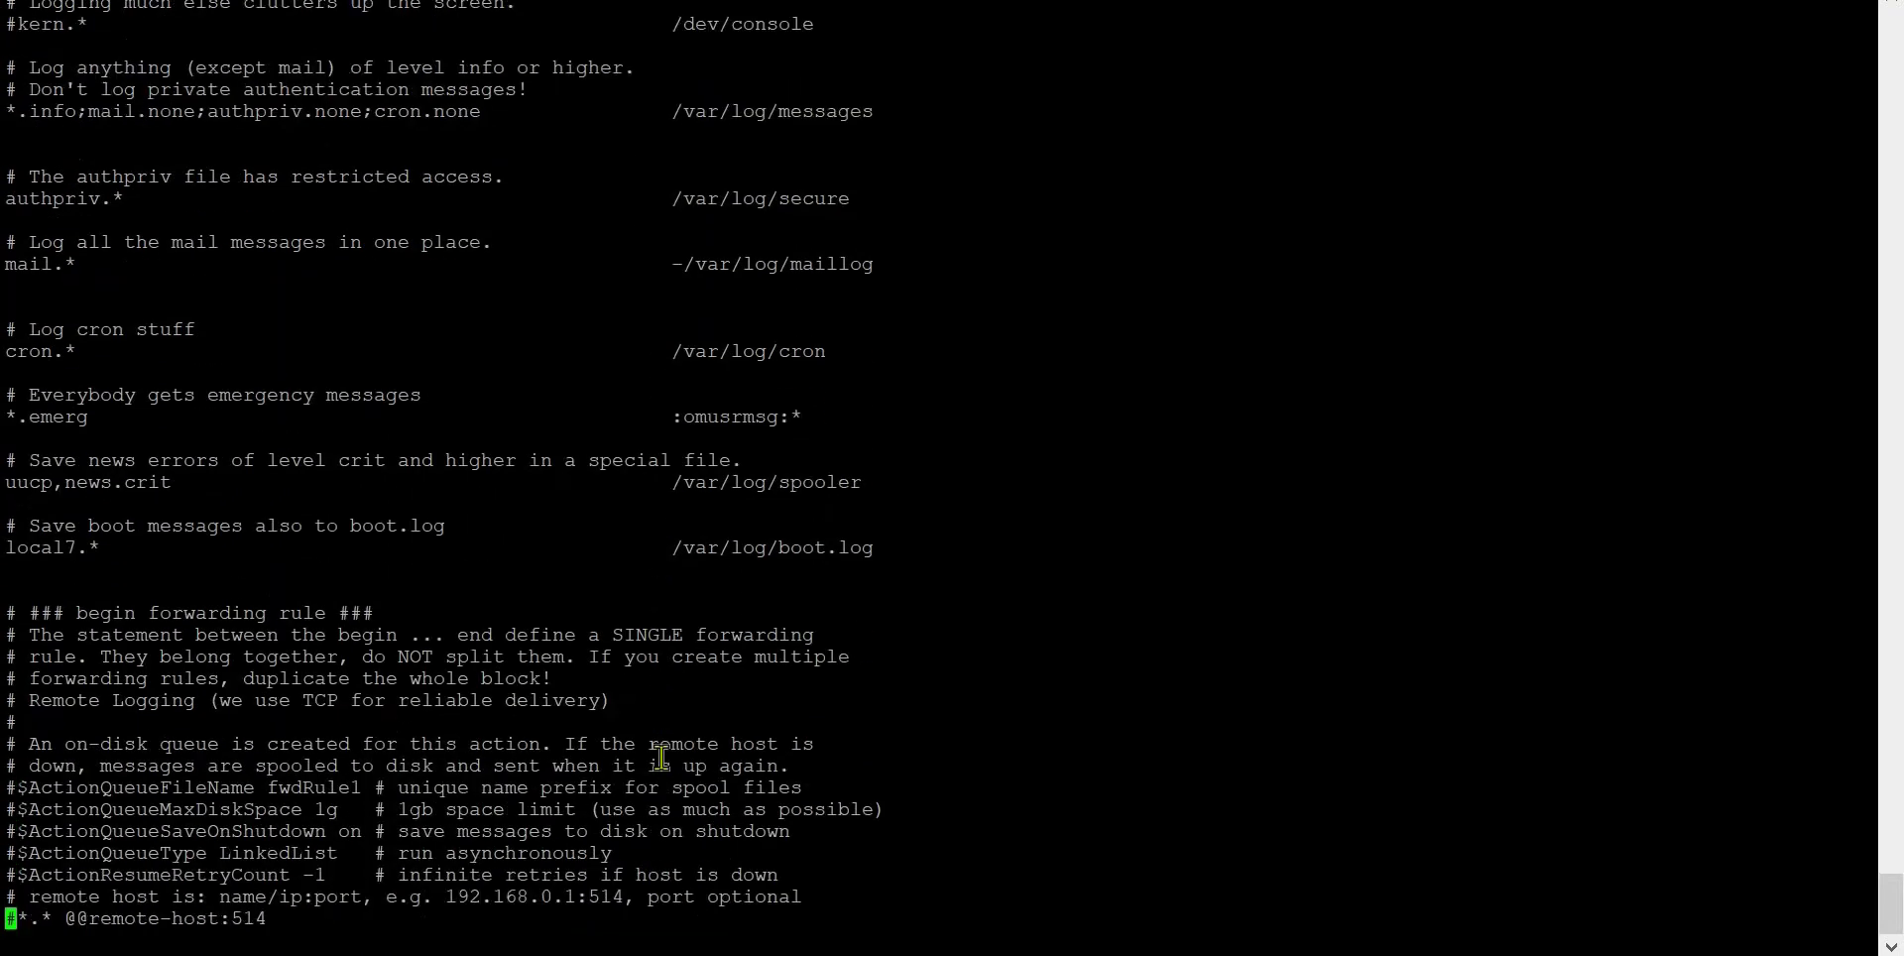
key("Down")
key("Down")
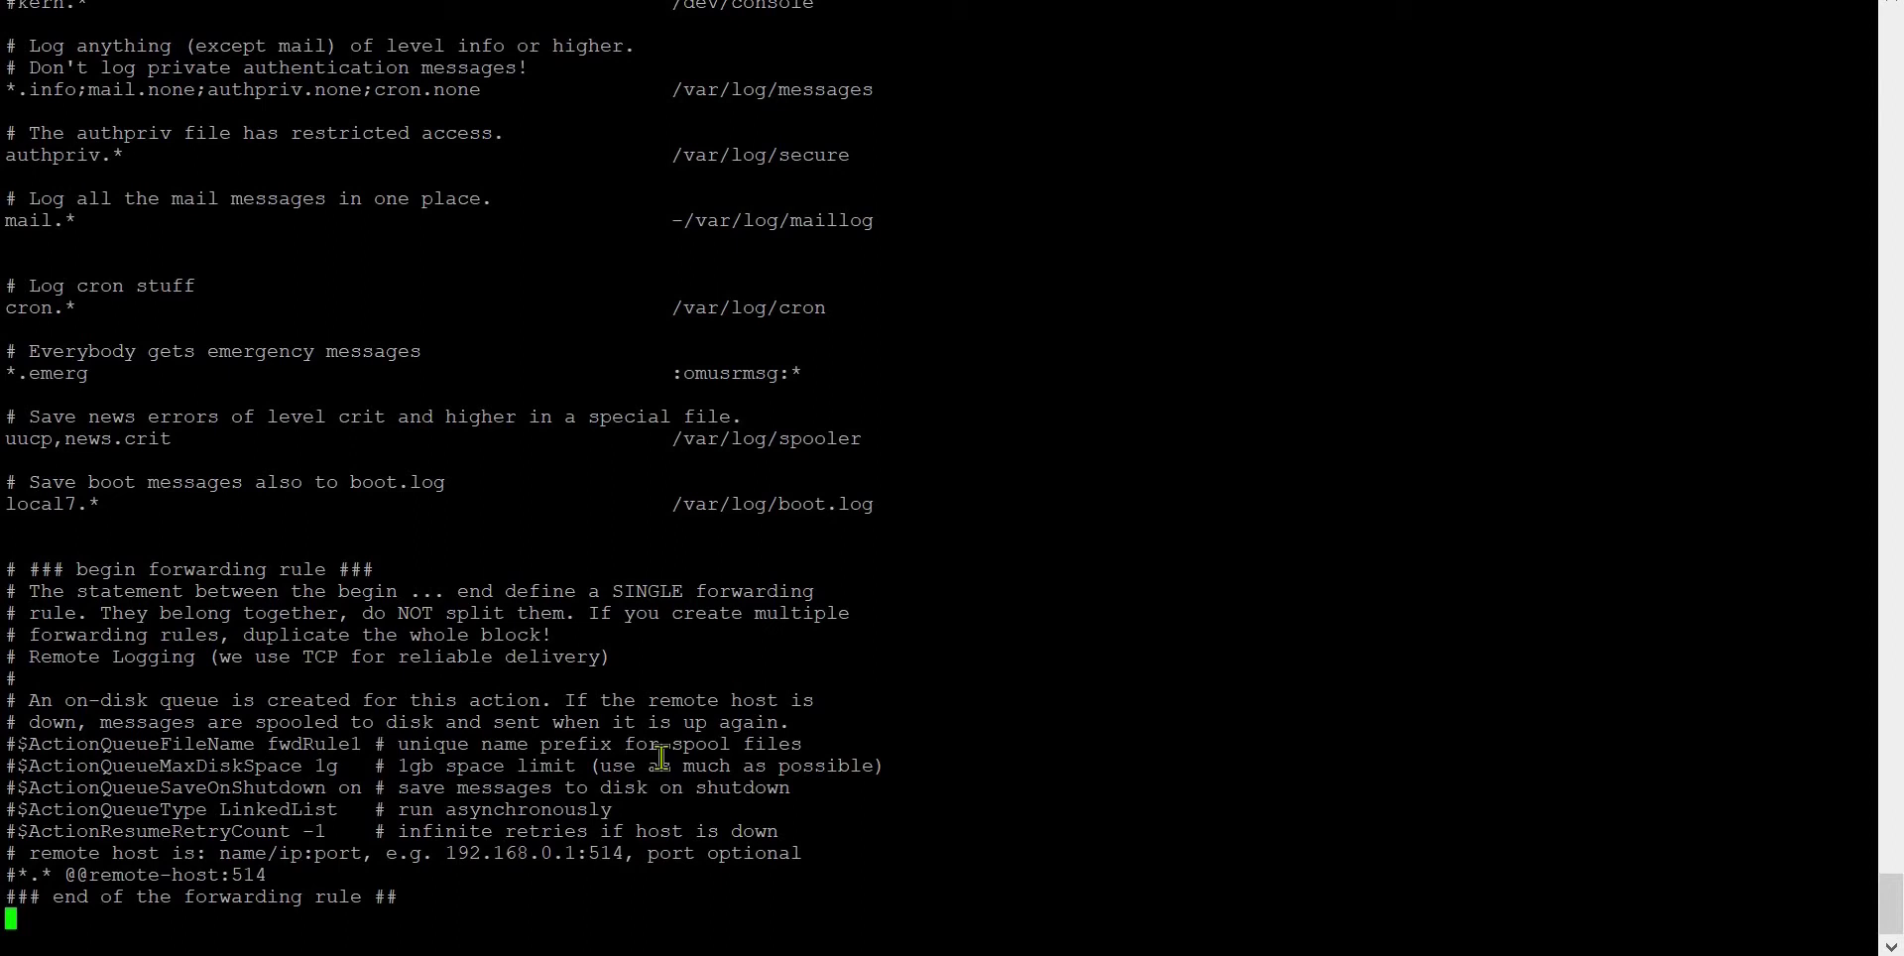
key("i")
type("*.*")
type("@10.22.")
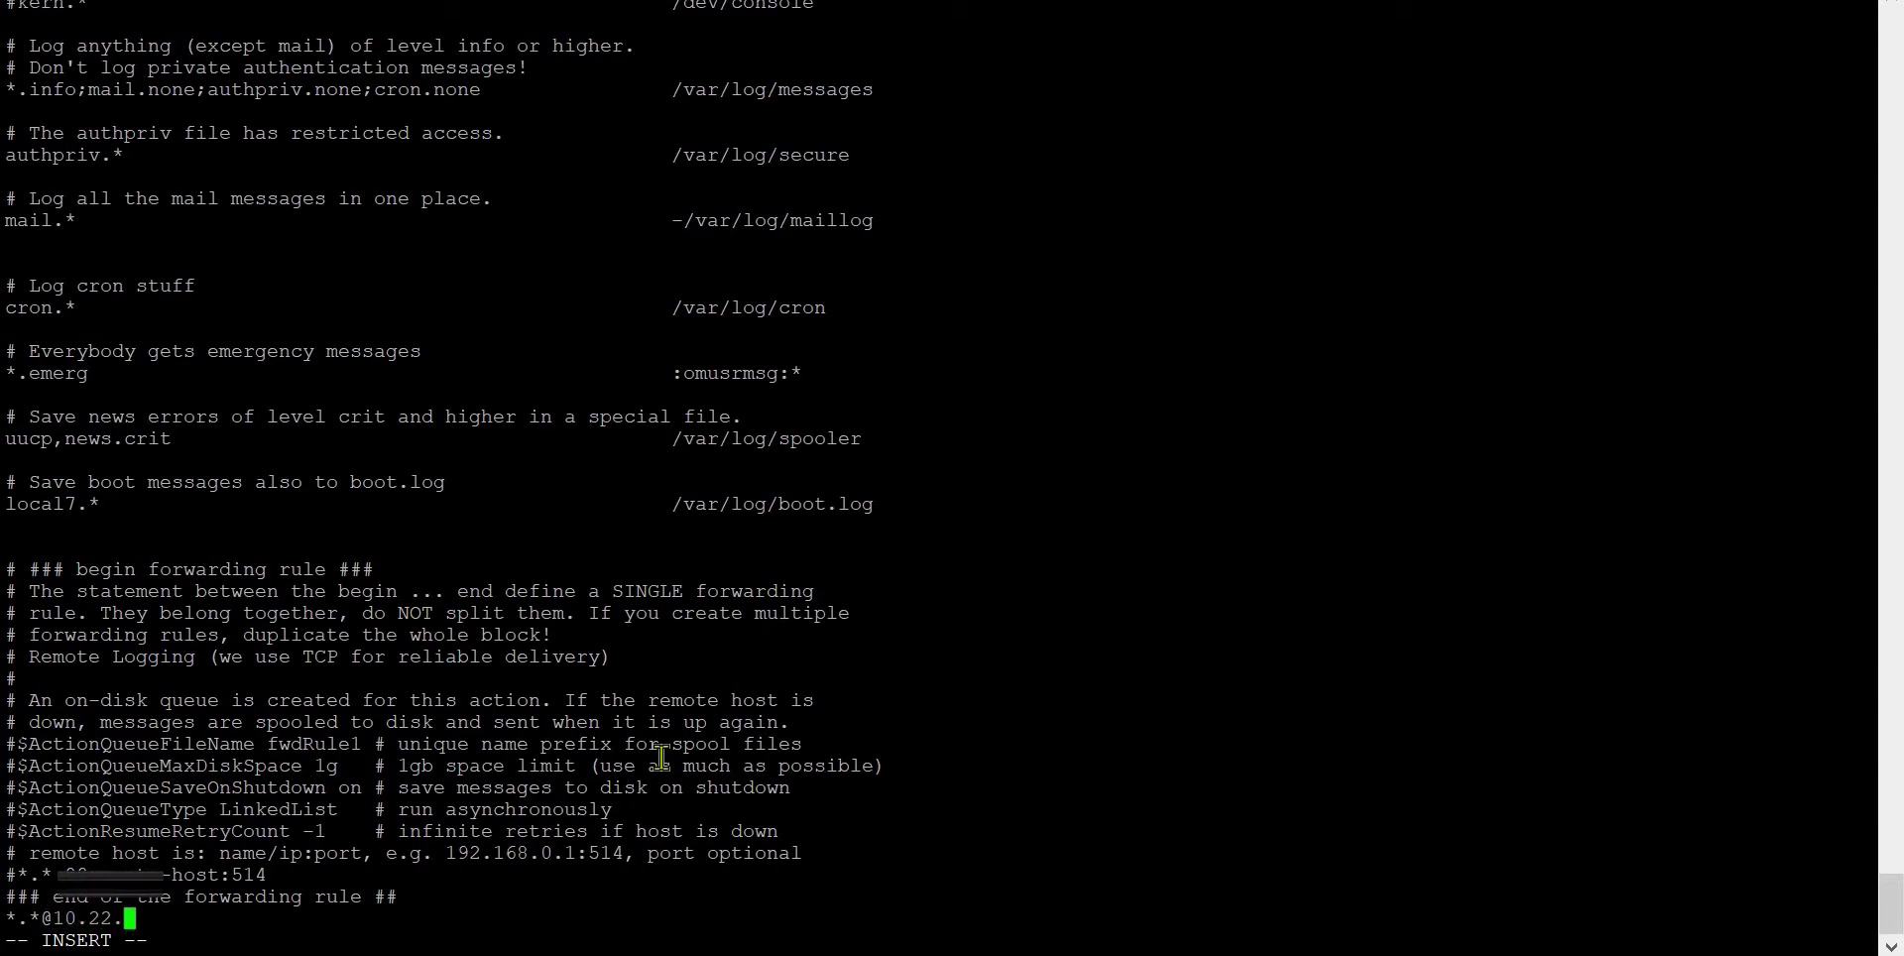
type("4.3")
type(":514")
Save the edited rsyslog configuration file and quit vi to the shell prompt
key("Escape")
type(":wq")
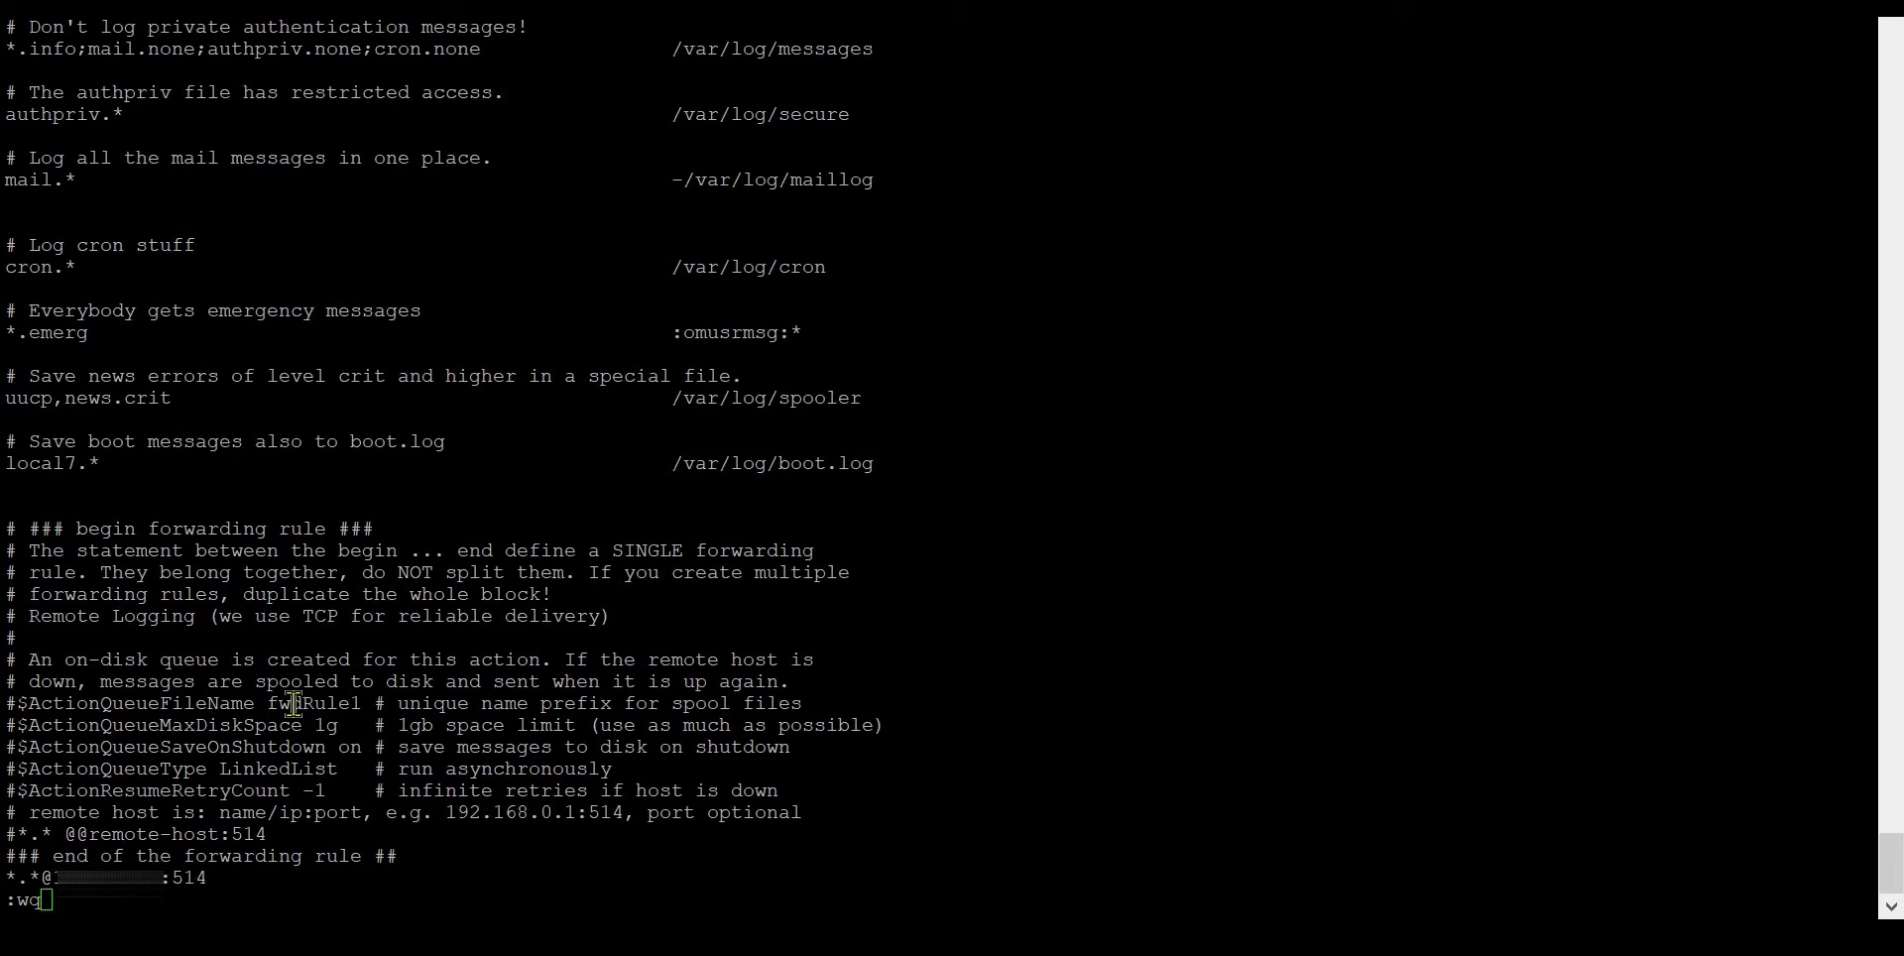
key("Return")
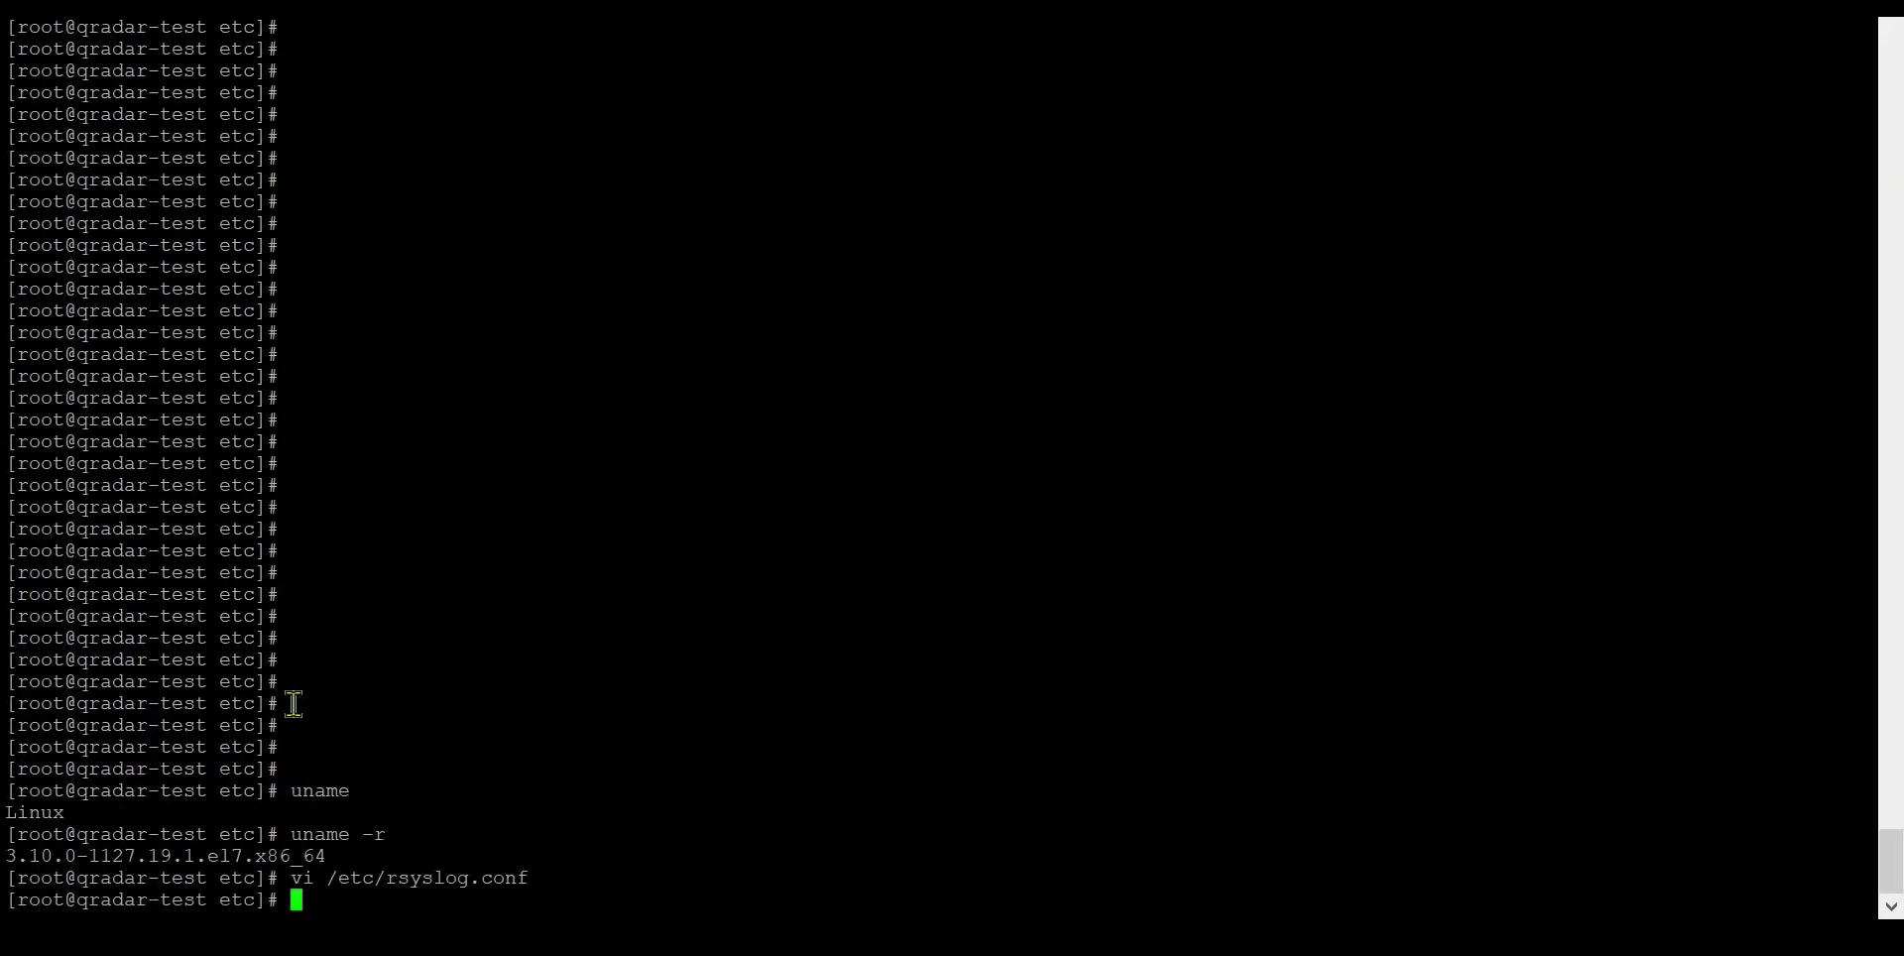
key("Return")
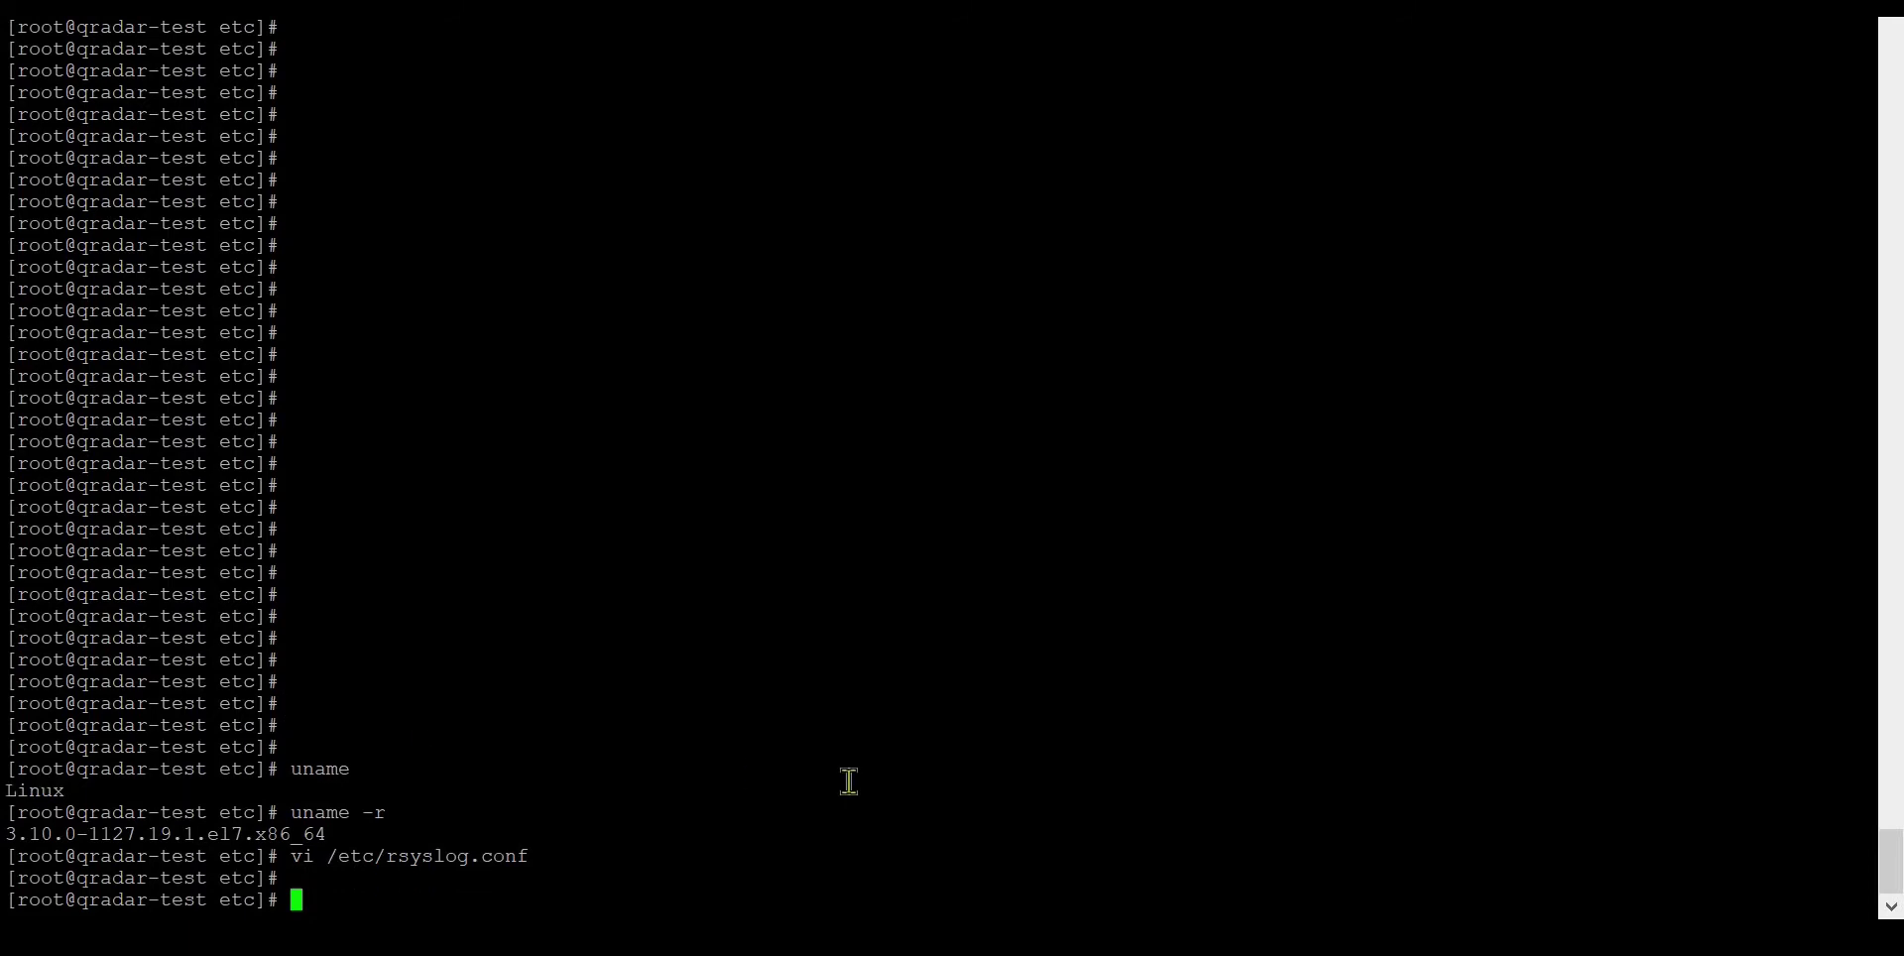
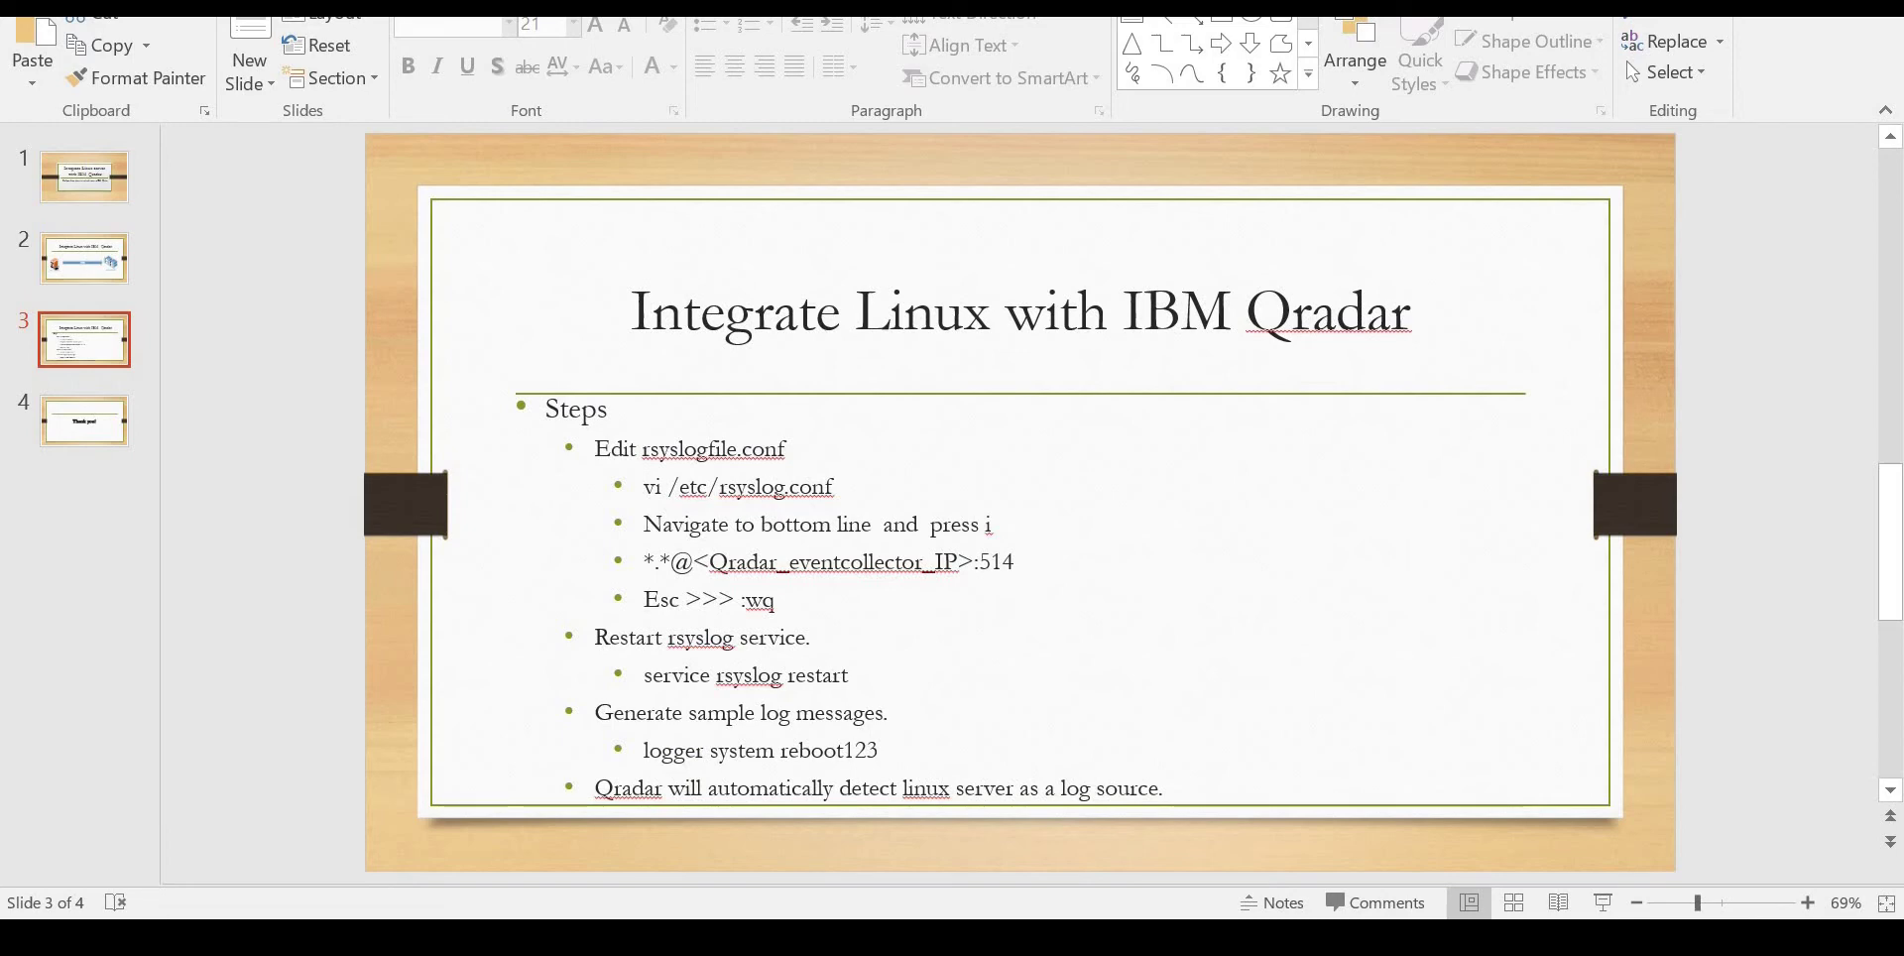
Switch back to the terminal and generate the sample log message "system restarttest123" with logger
key("alt+Tab")
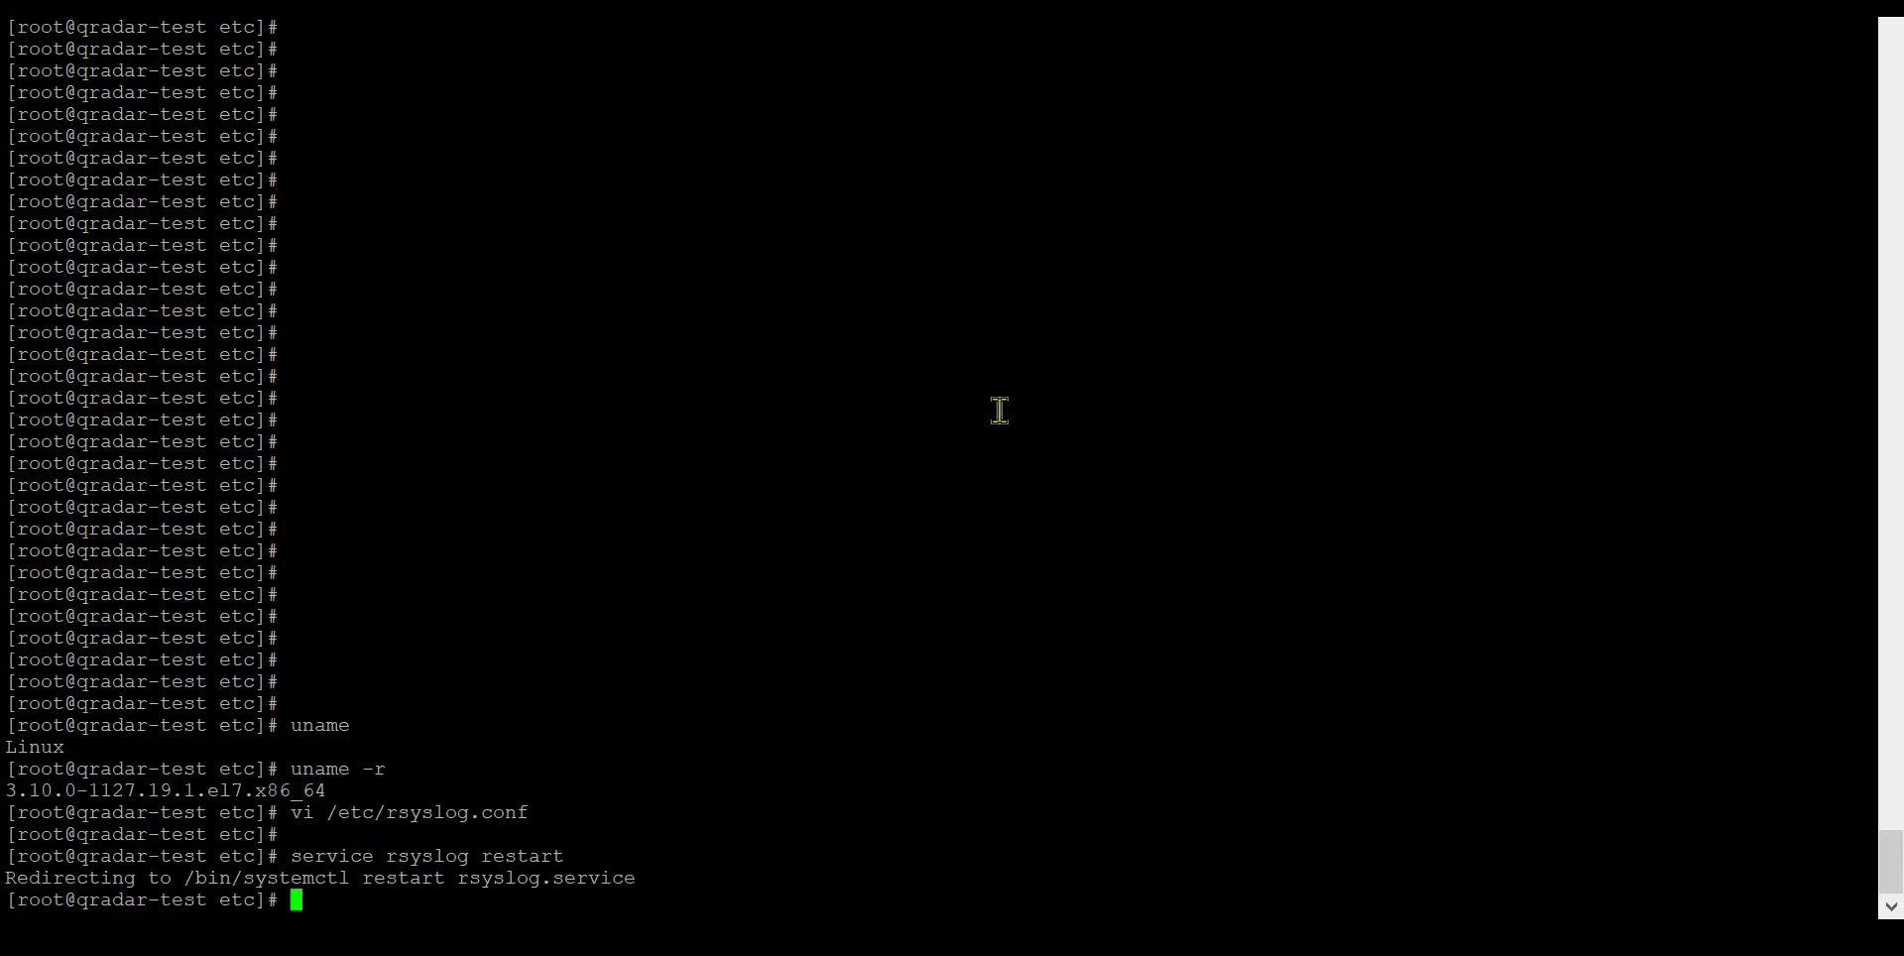
type("logger system ")
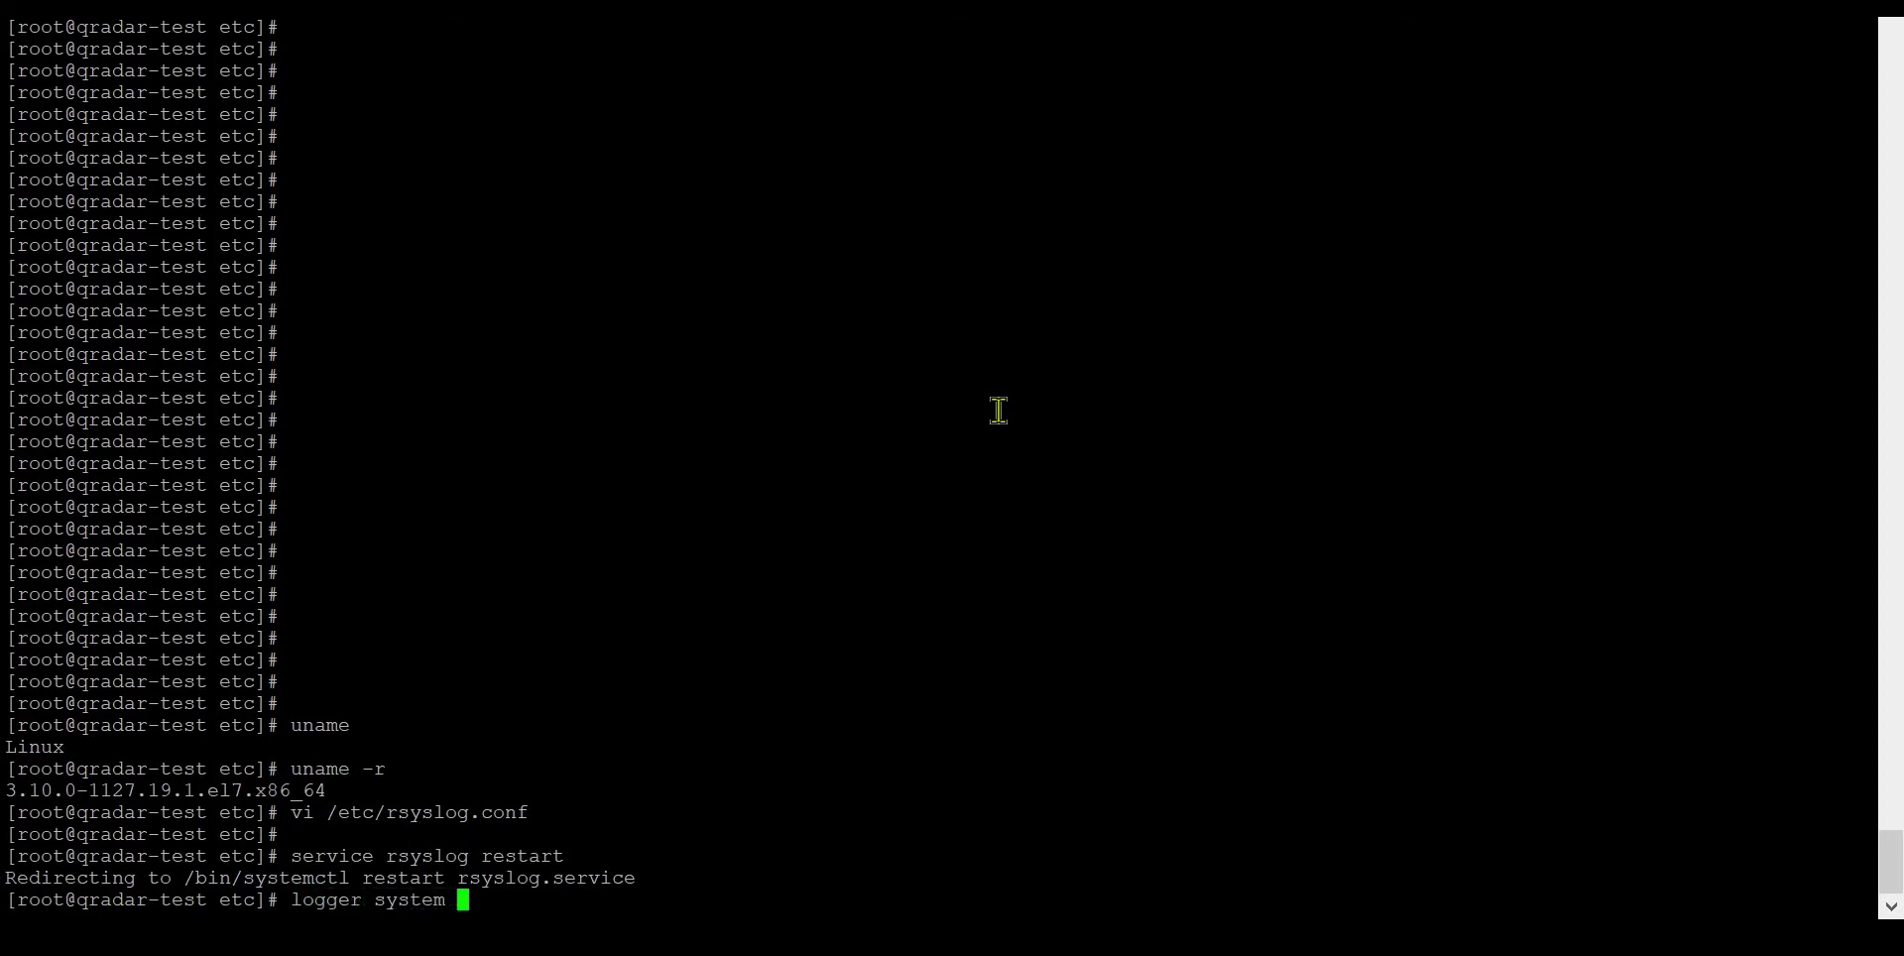
type("restarttest123")
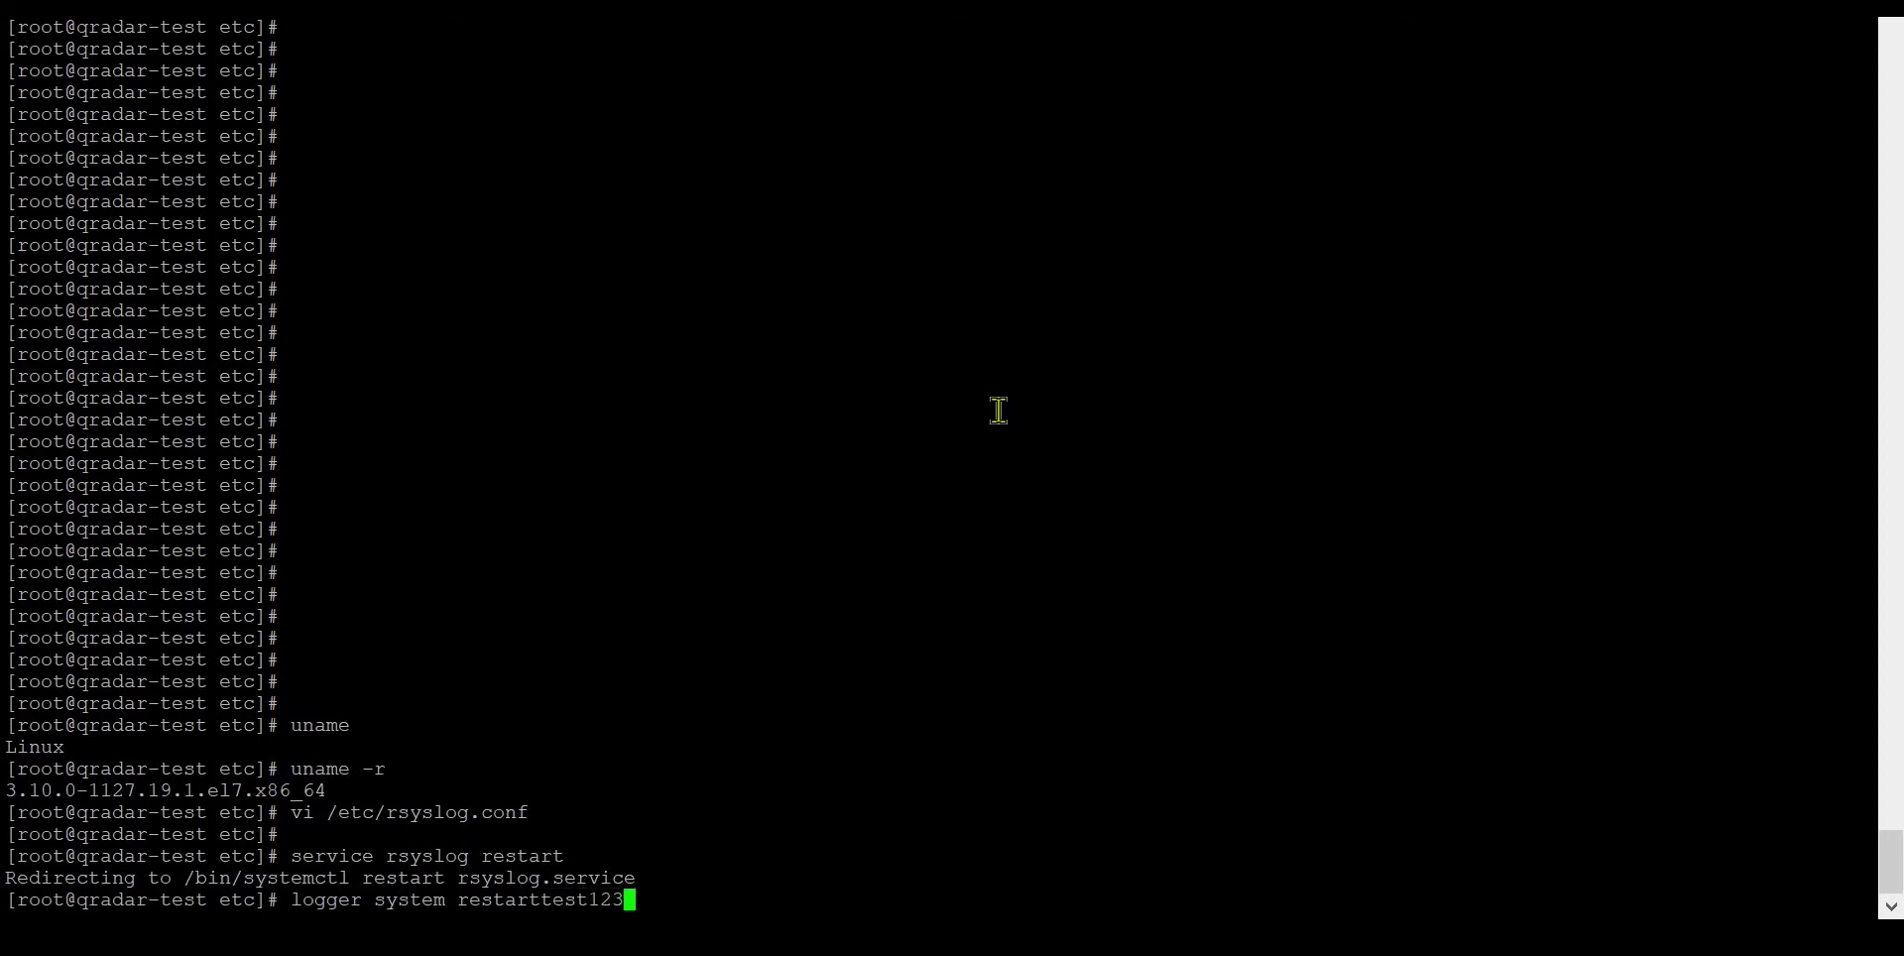
key("Return")
Generate two more sample log messages with logger, "system restarttest1234" and "system restarttest12345"
key("Up")
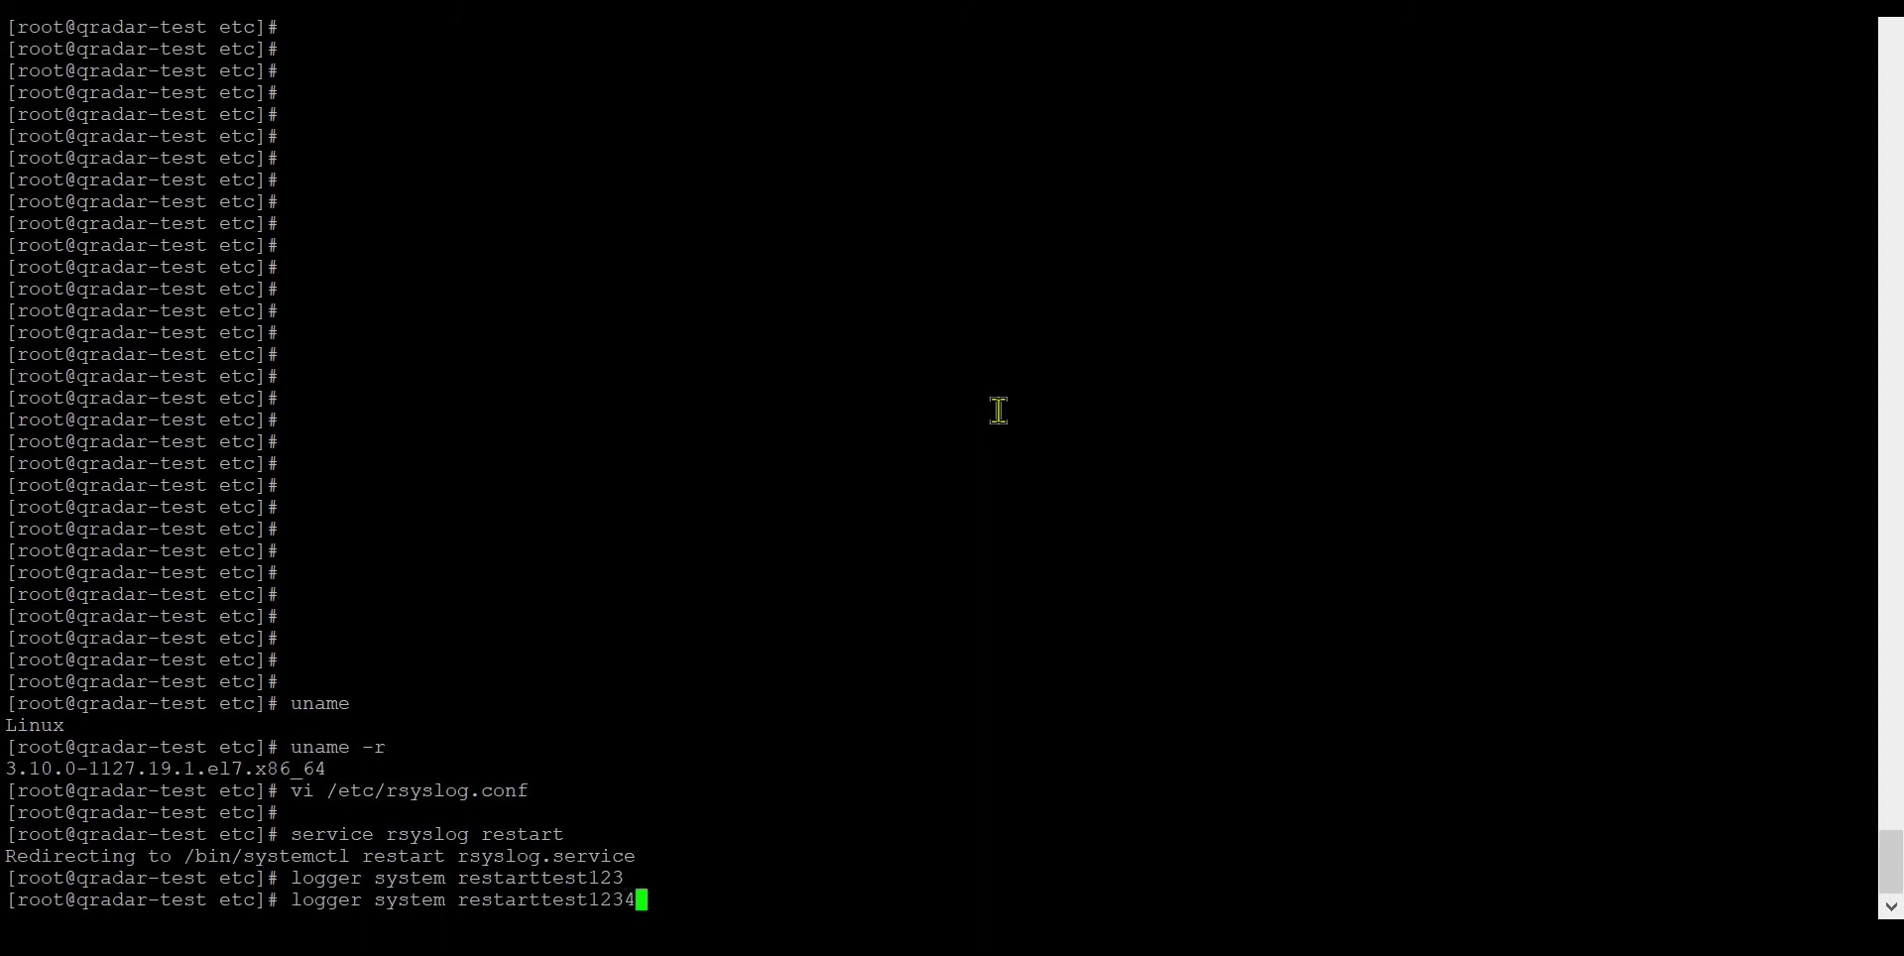
key("Up")
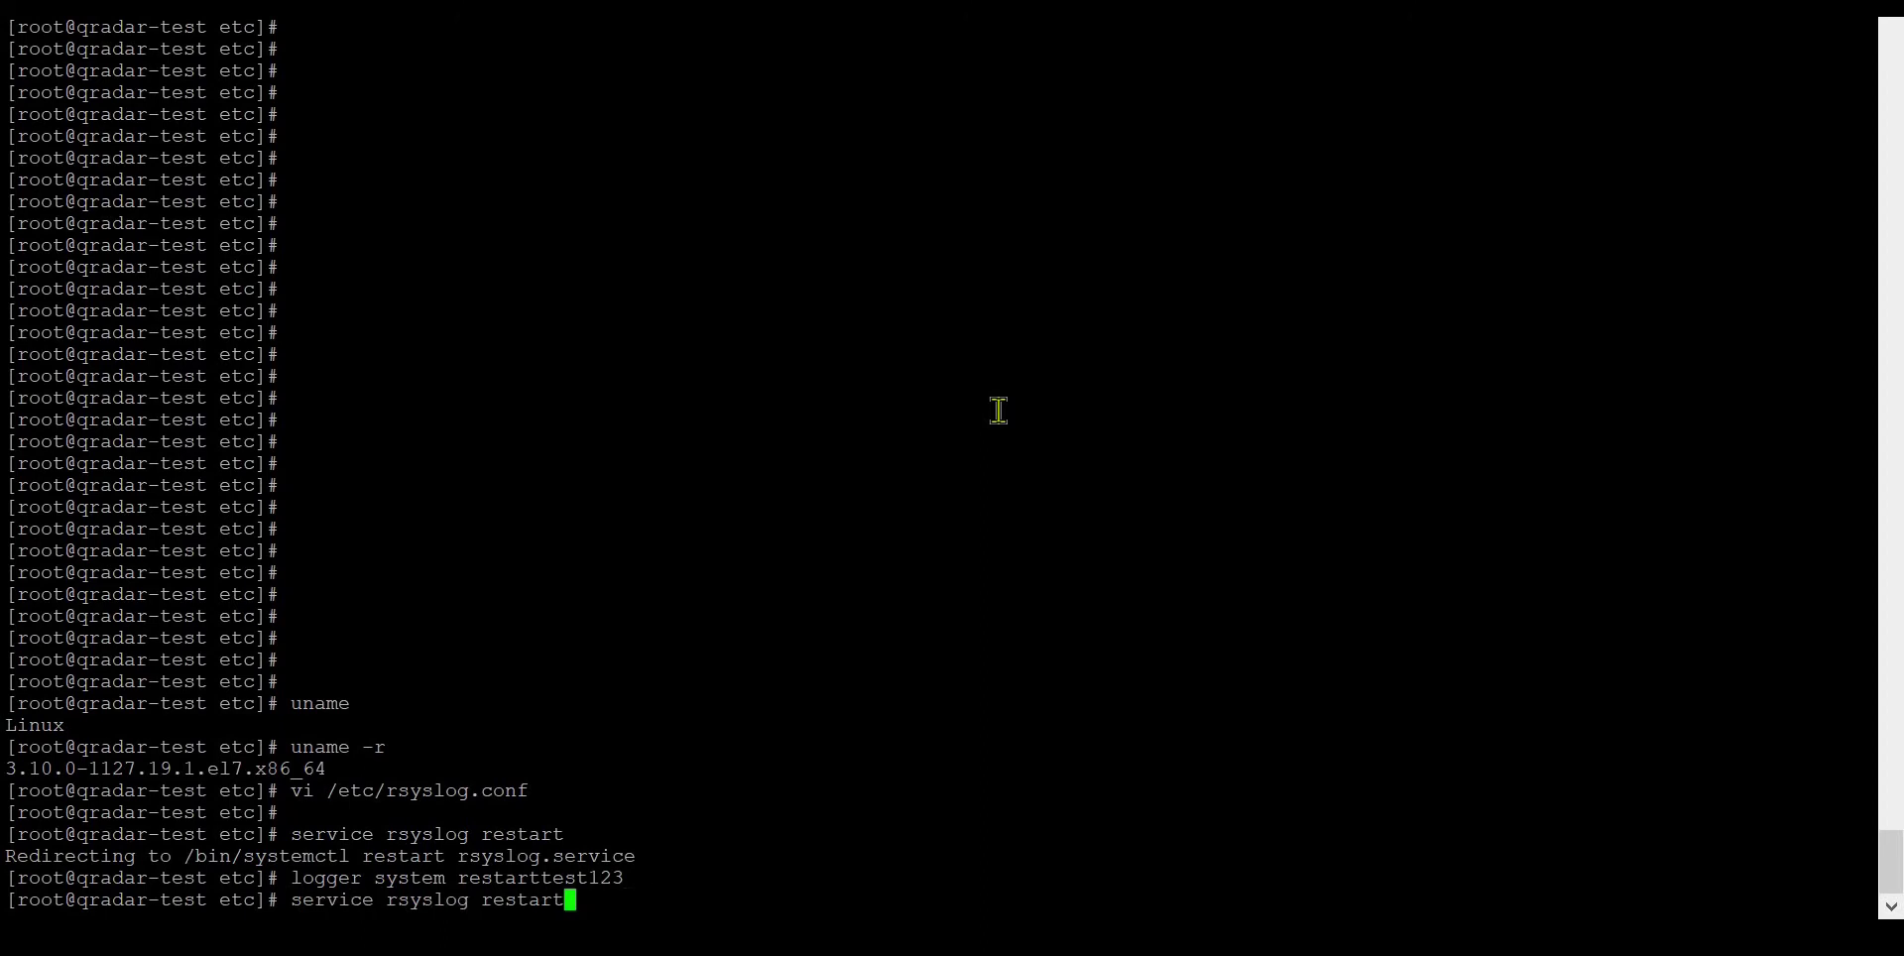
key("Down")
type("4")
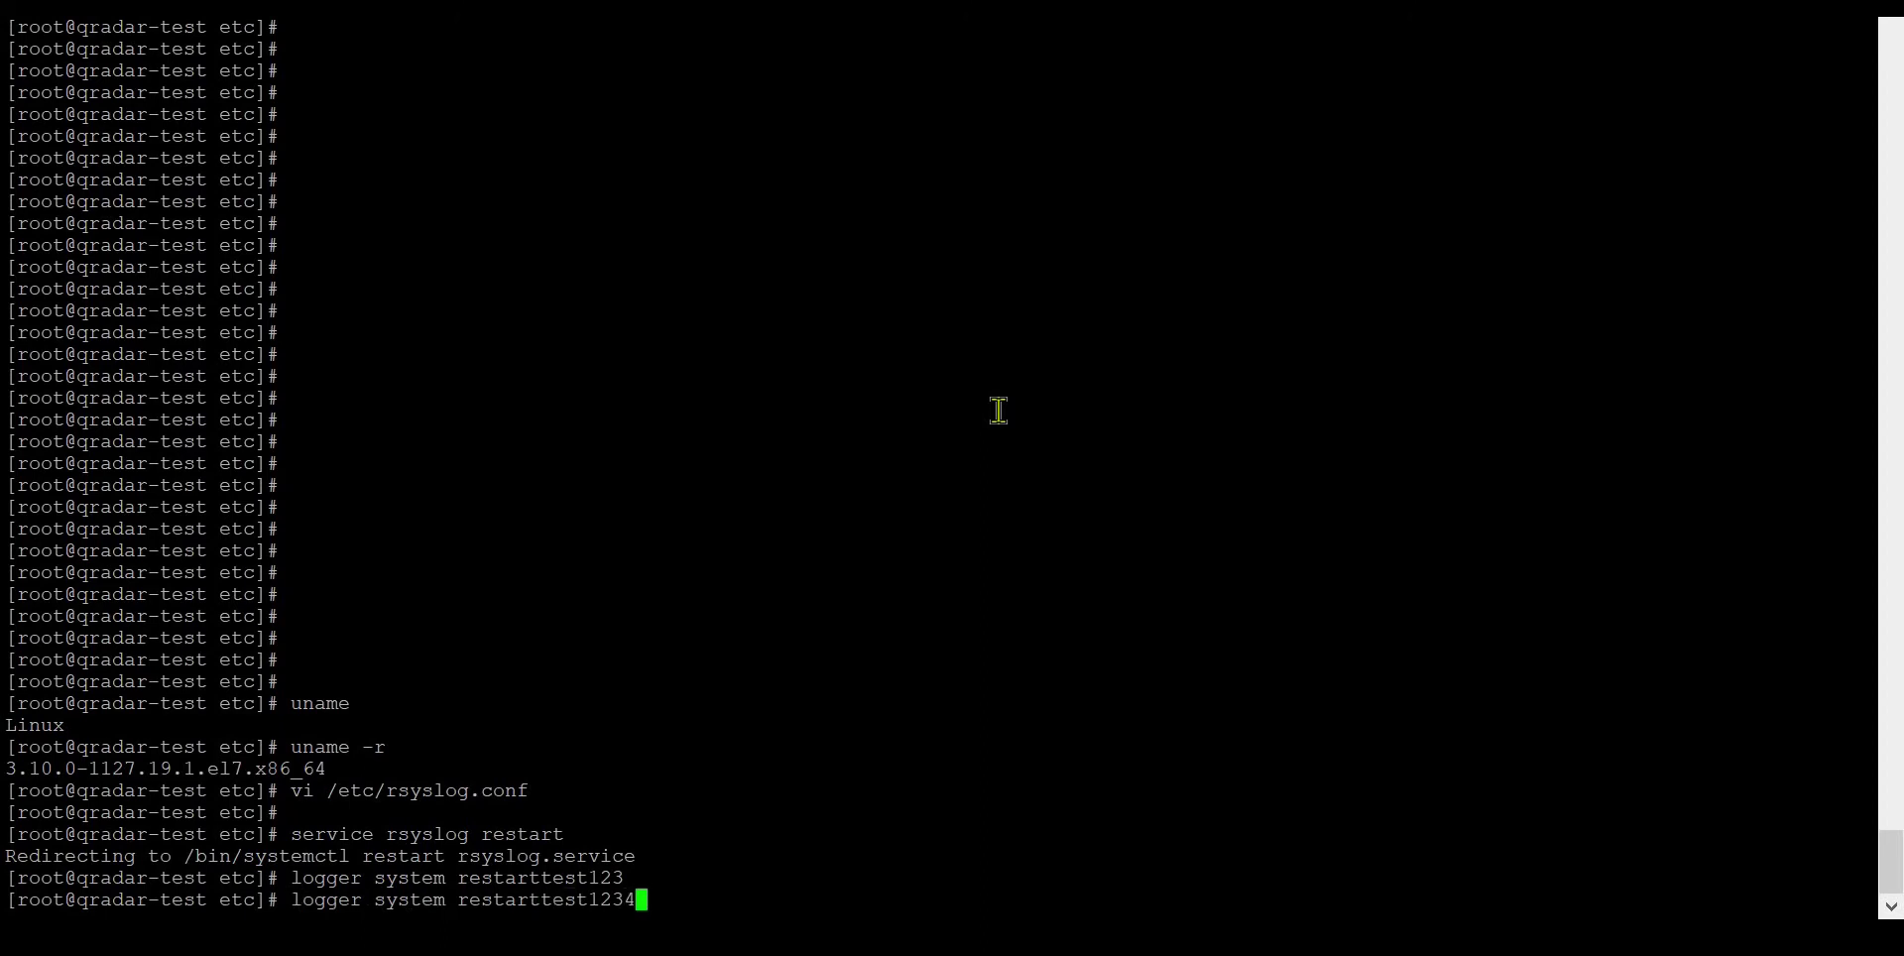
key("Return")
key("Up")
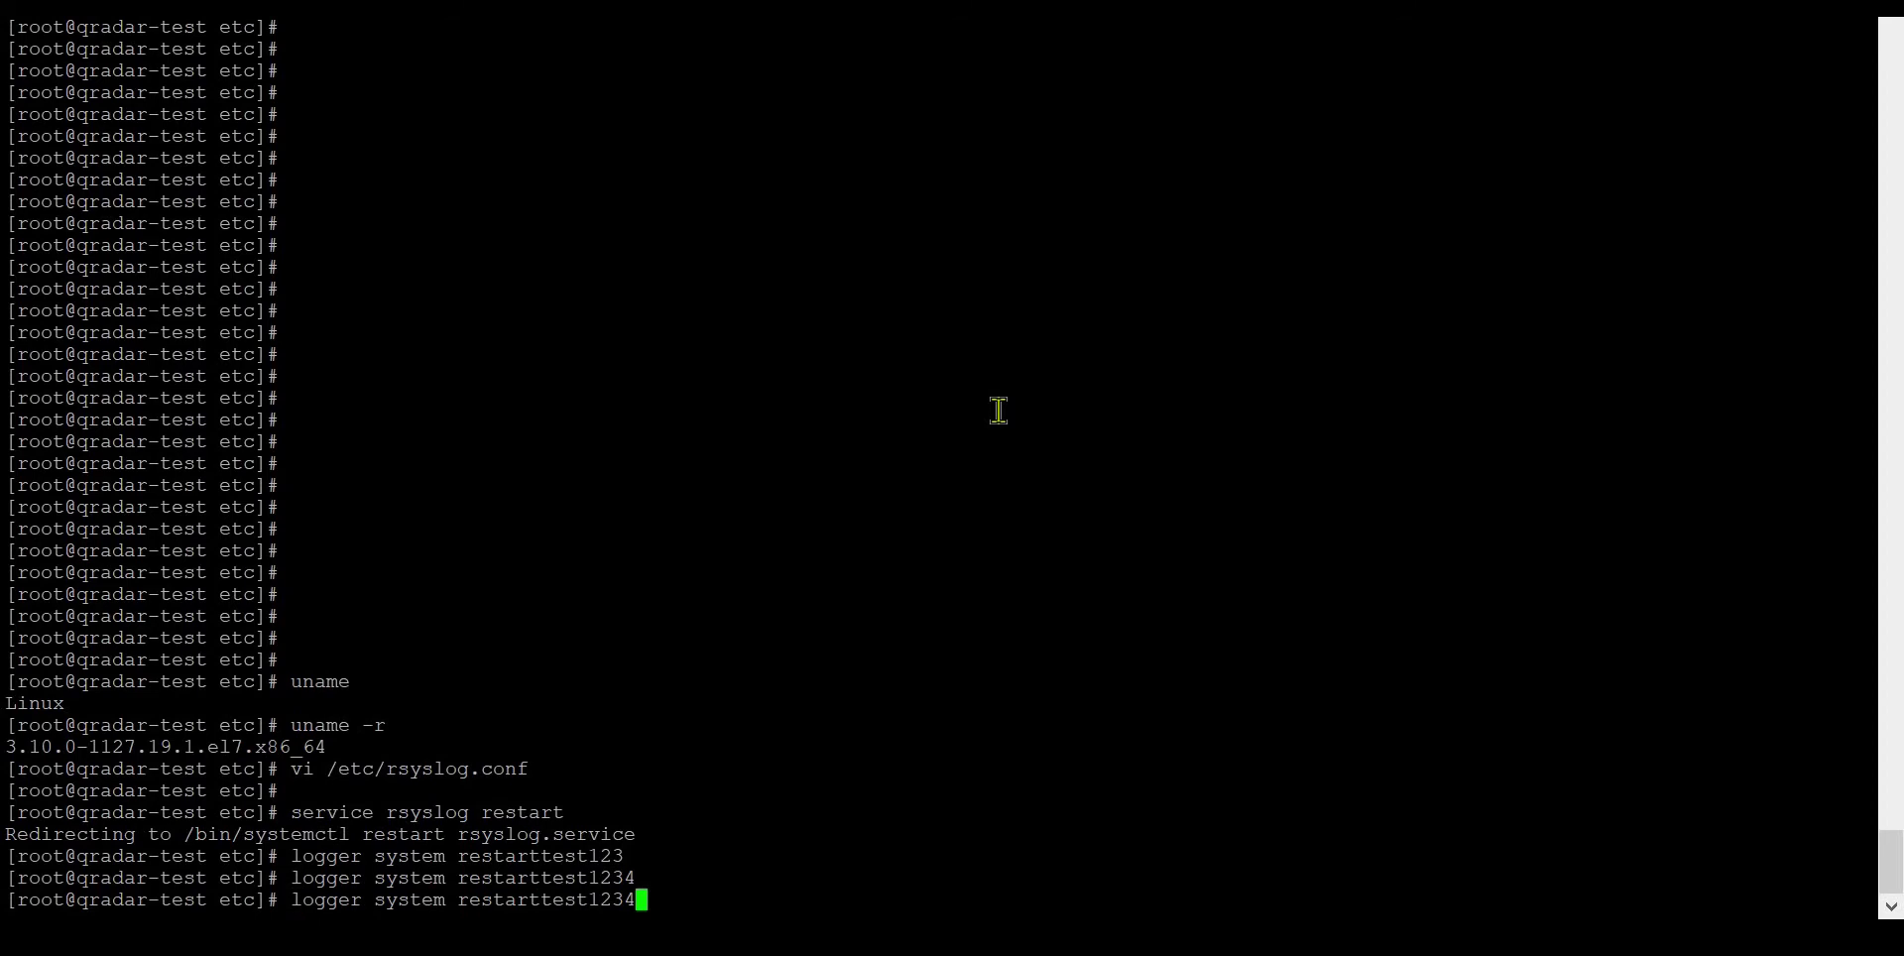
type("5")
key("Return")
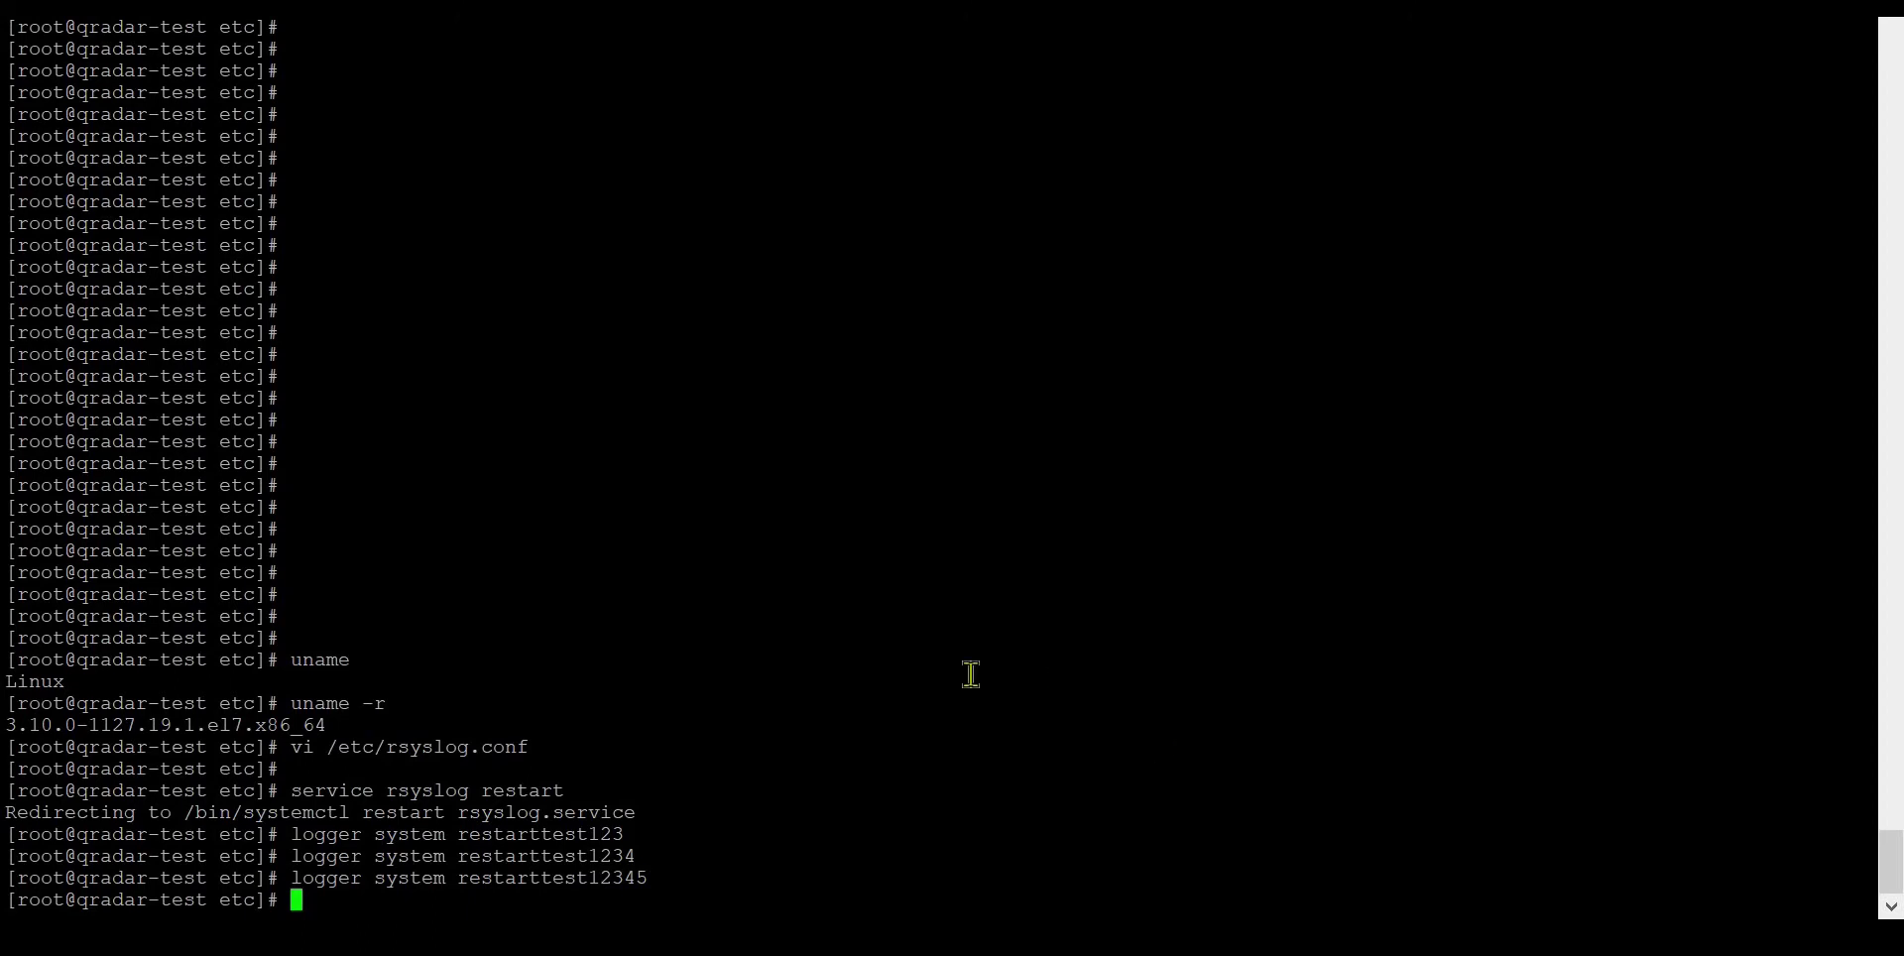
Switch to the IBM QRadar console and open the log sources list in Log Source Management from the administration settings
key("alt+Tab")
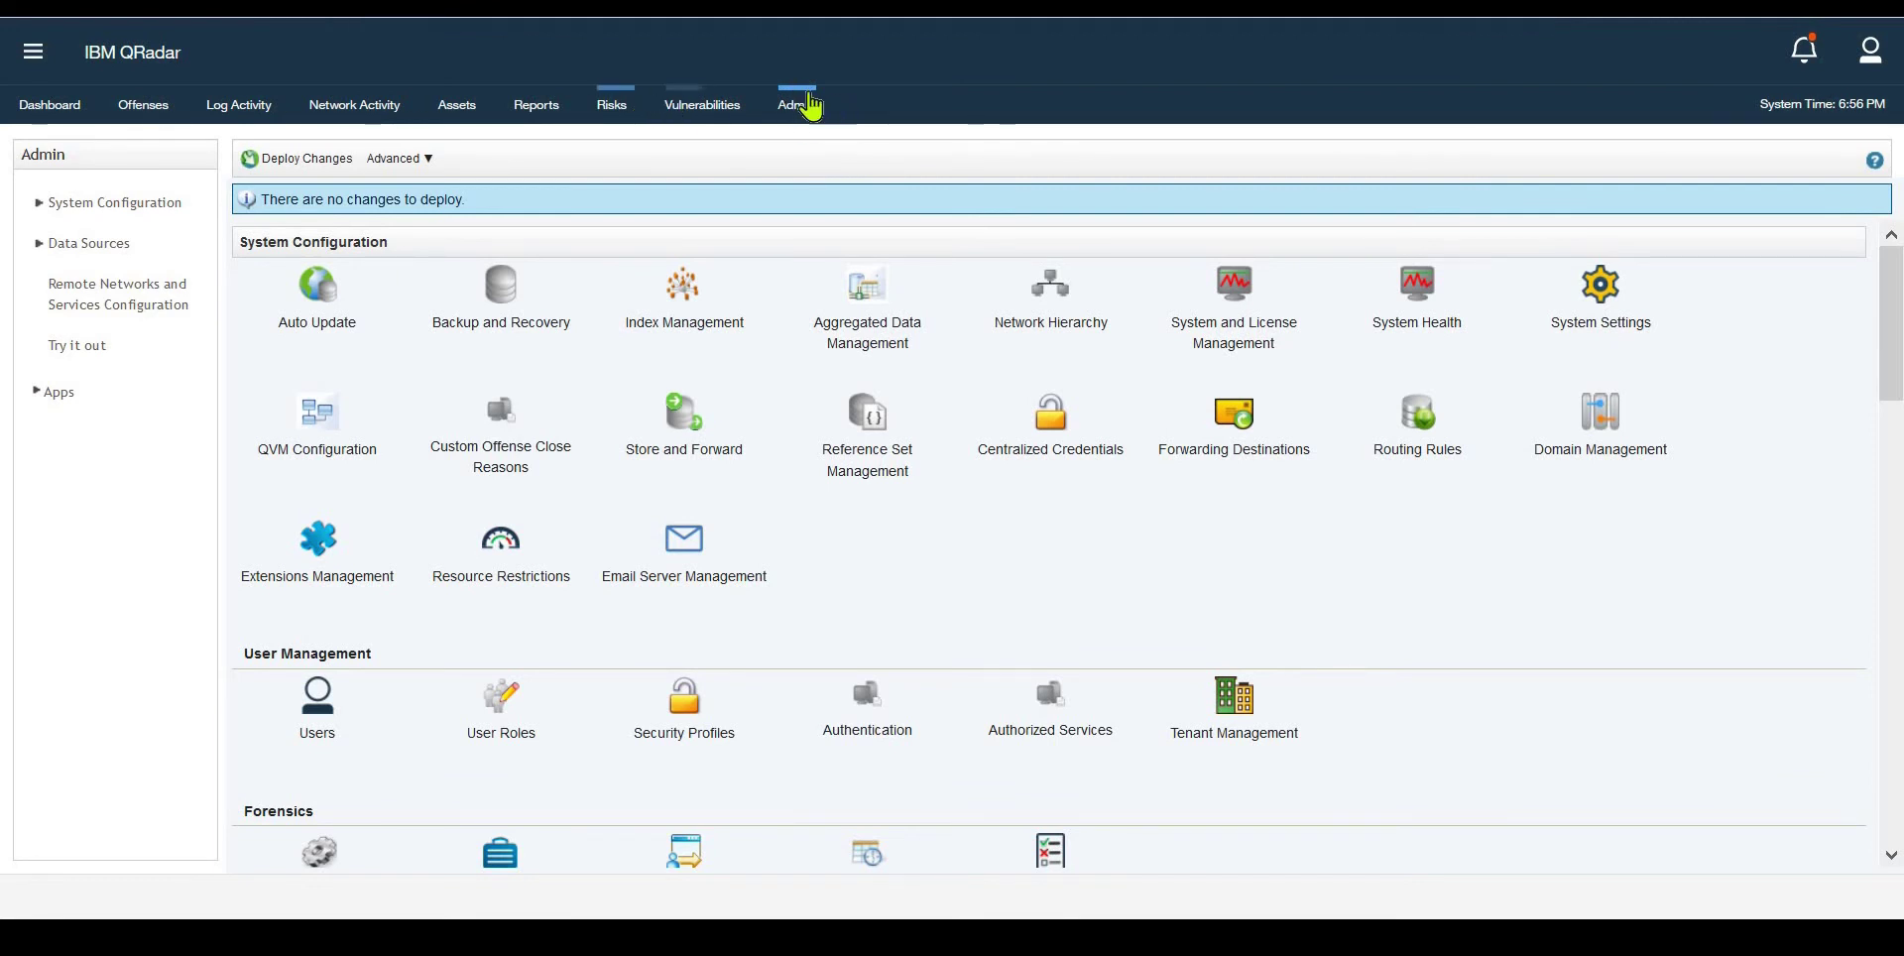
left_click(812, 104)
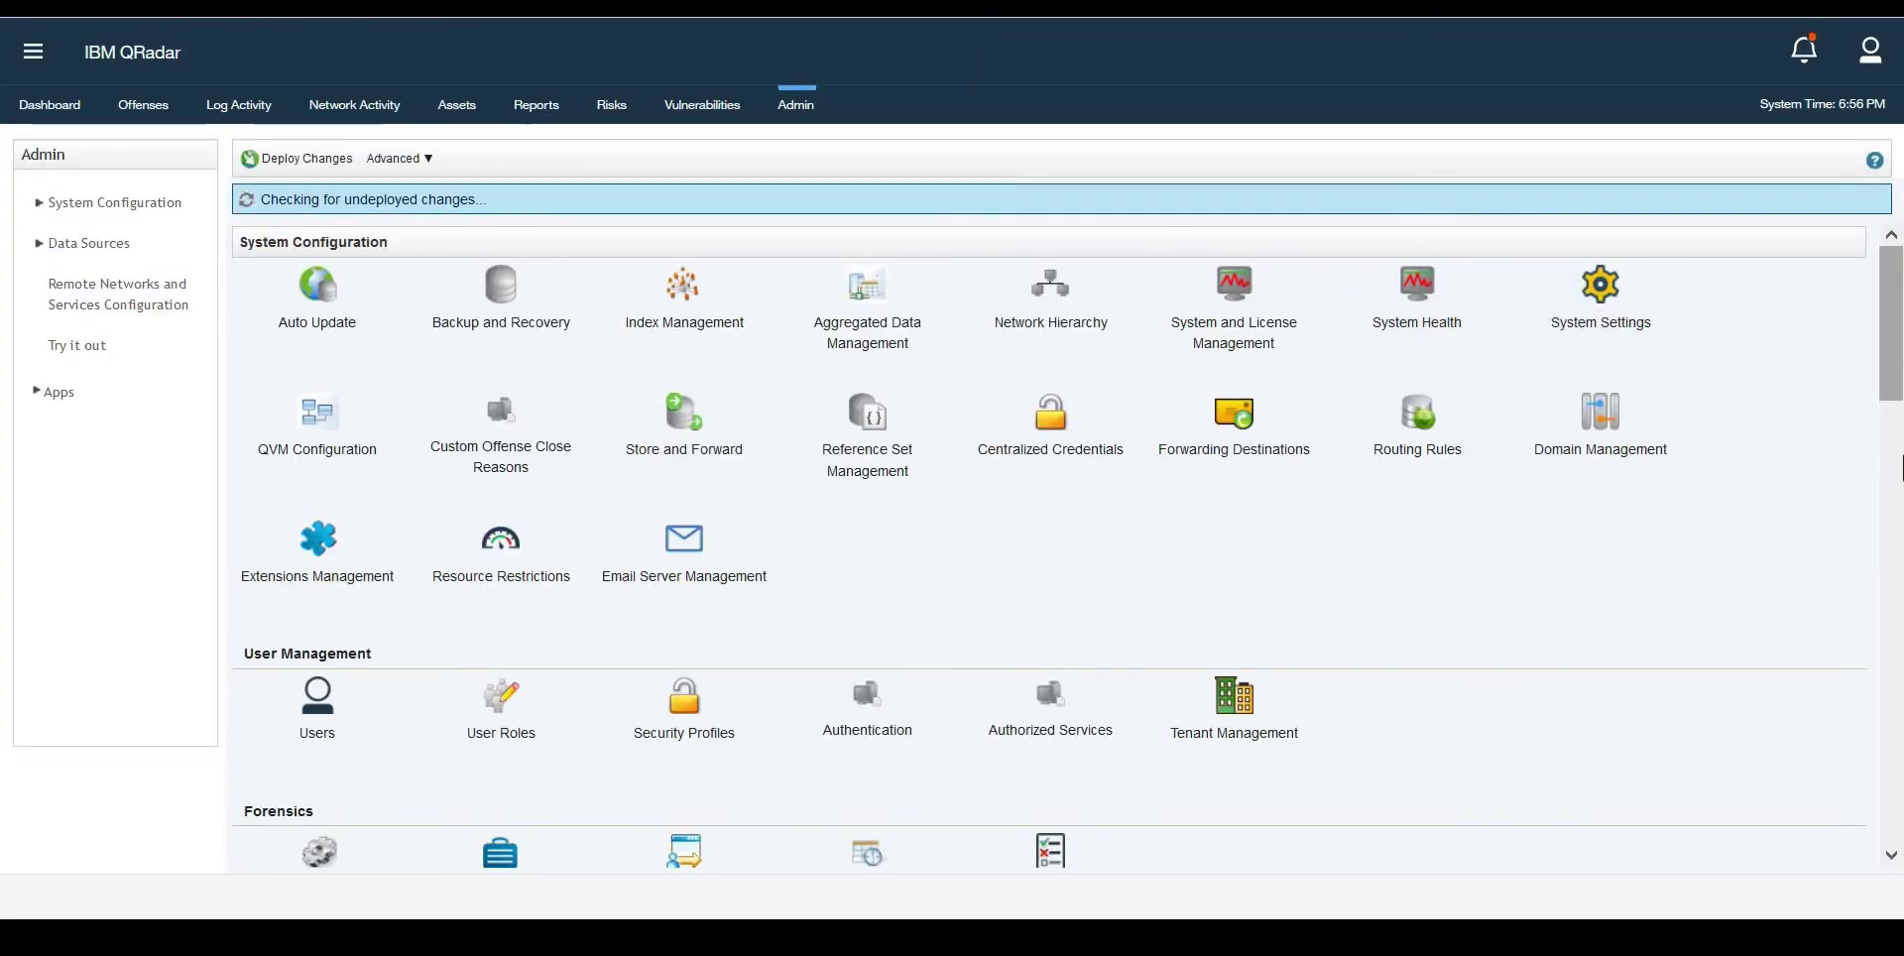
scroll(810, 449, "down", 10)
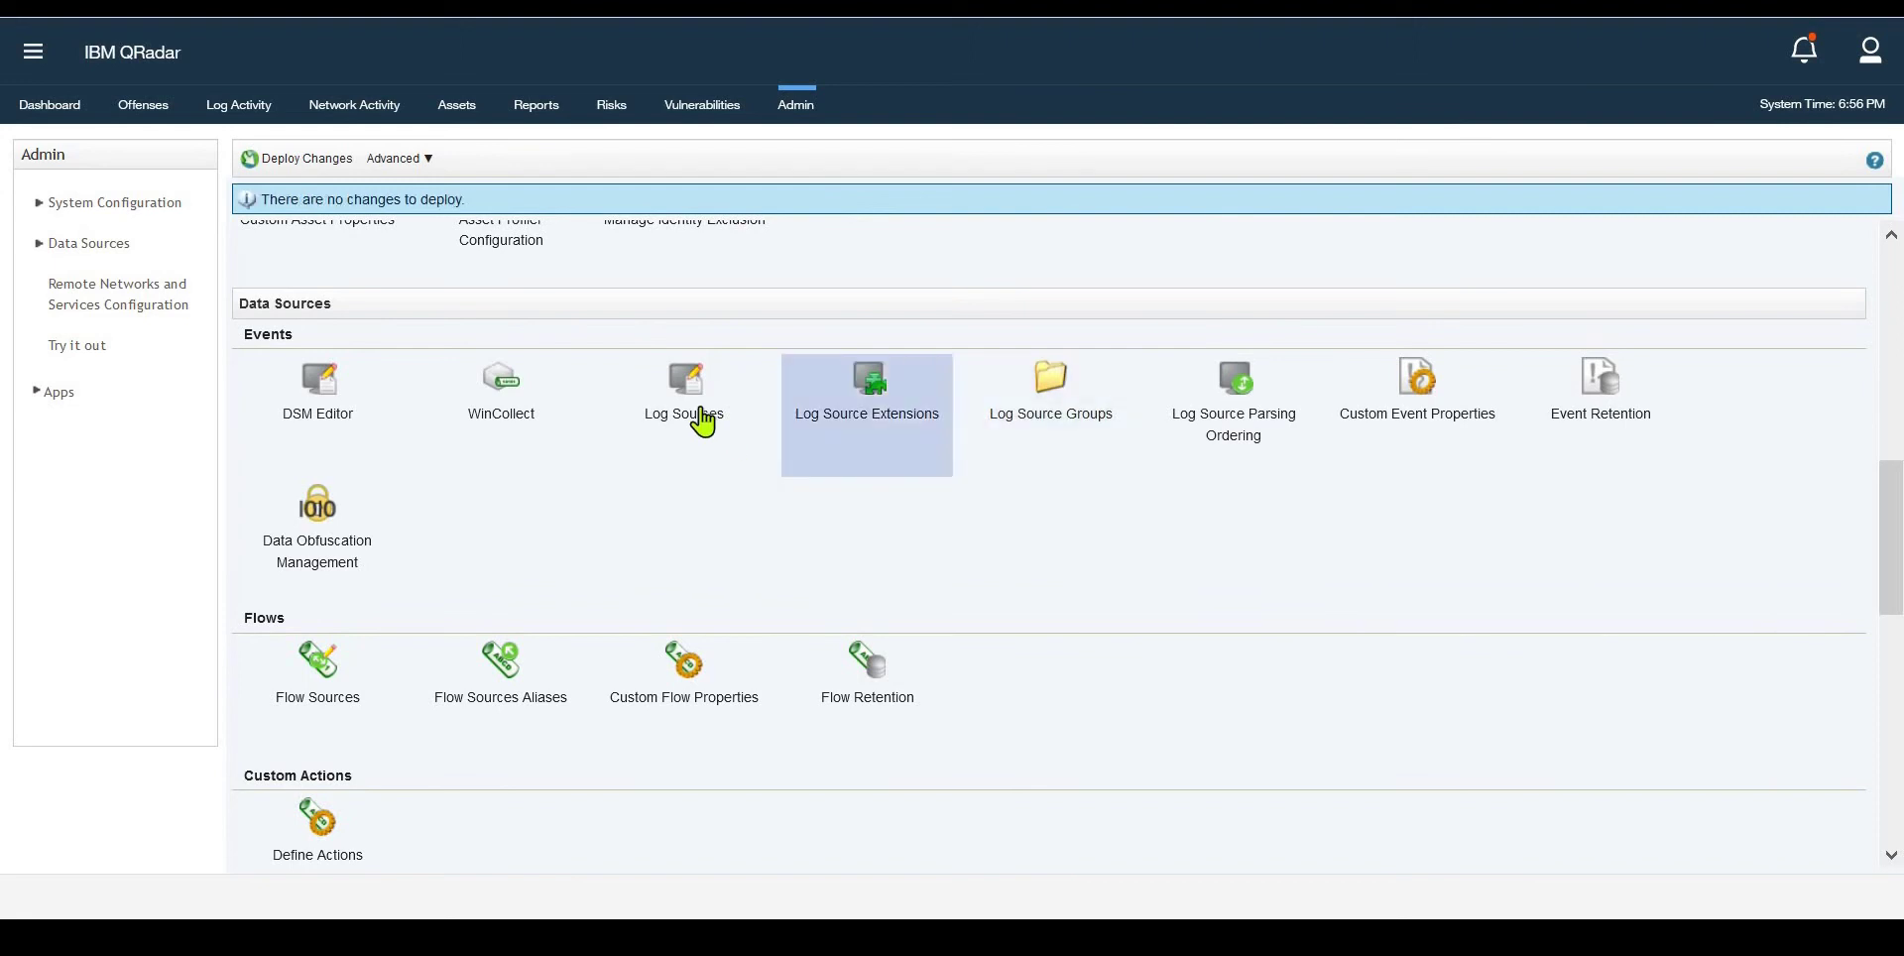
left_click(697, 412)
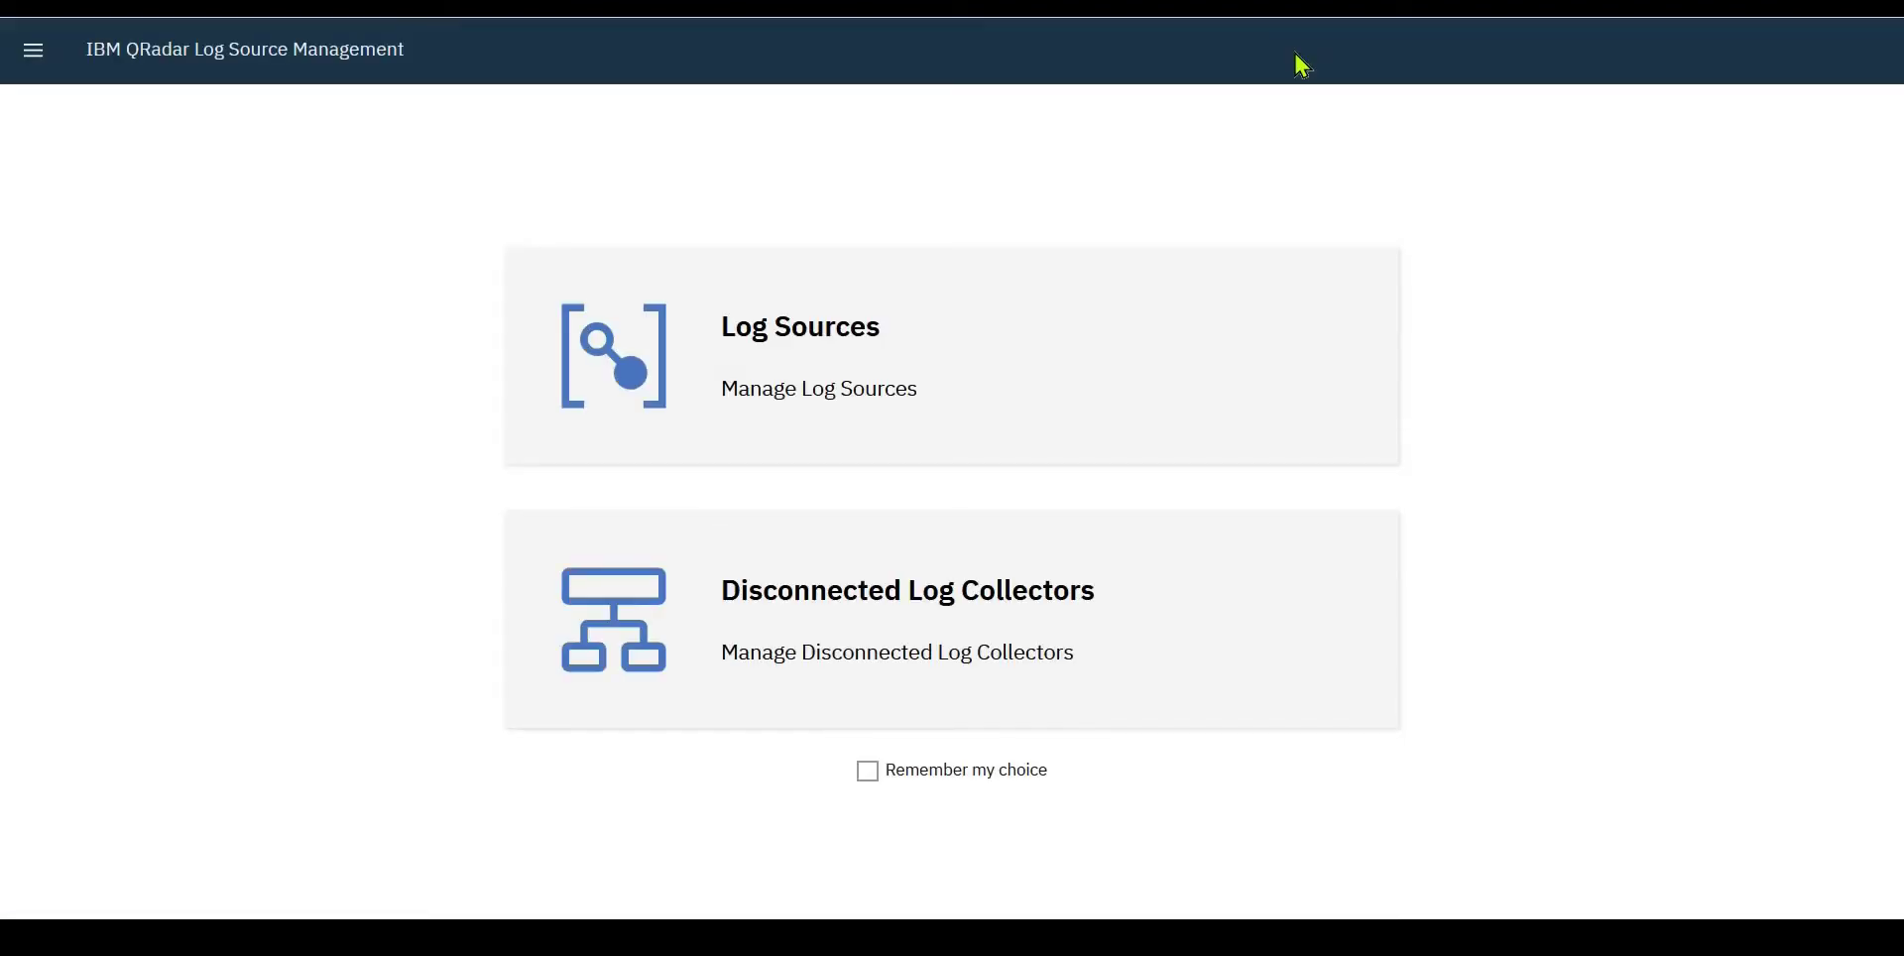
left_click(882, 260)
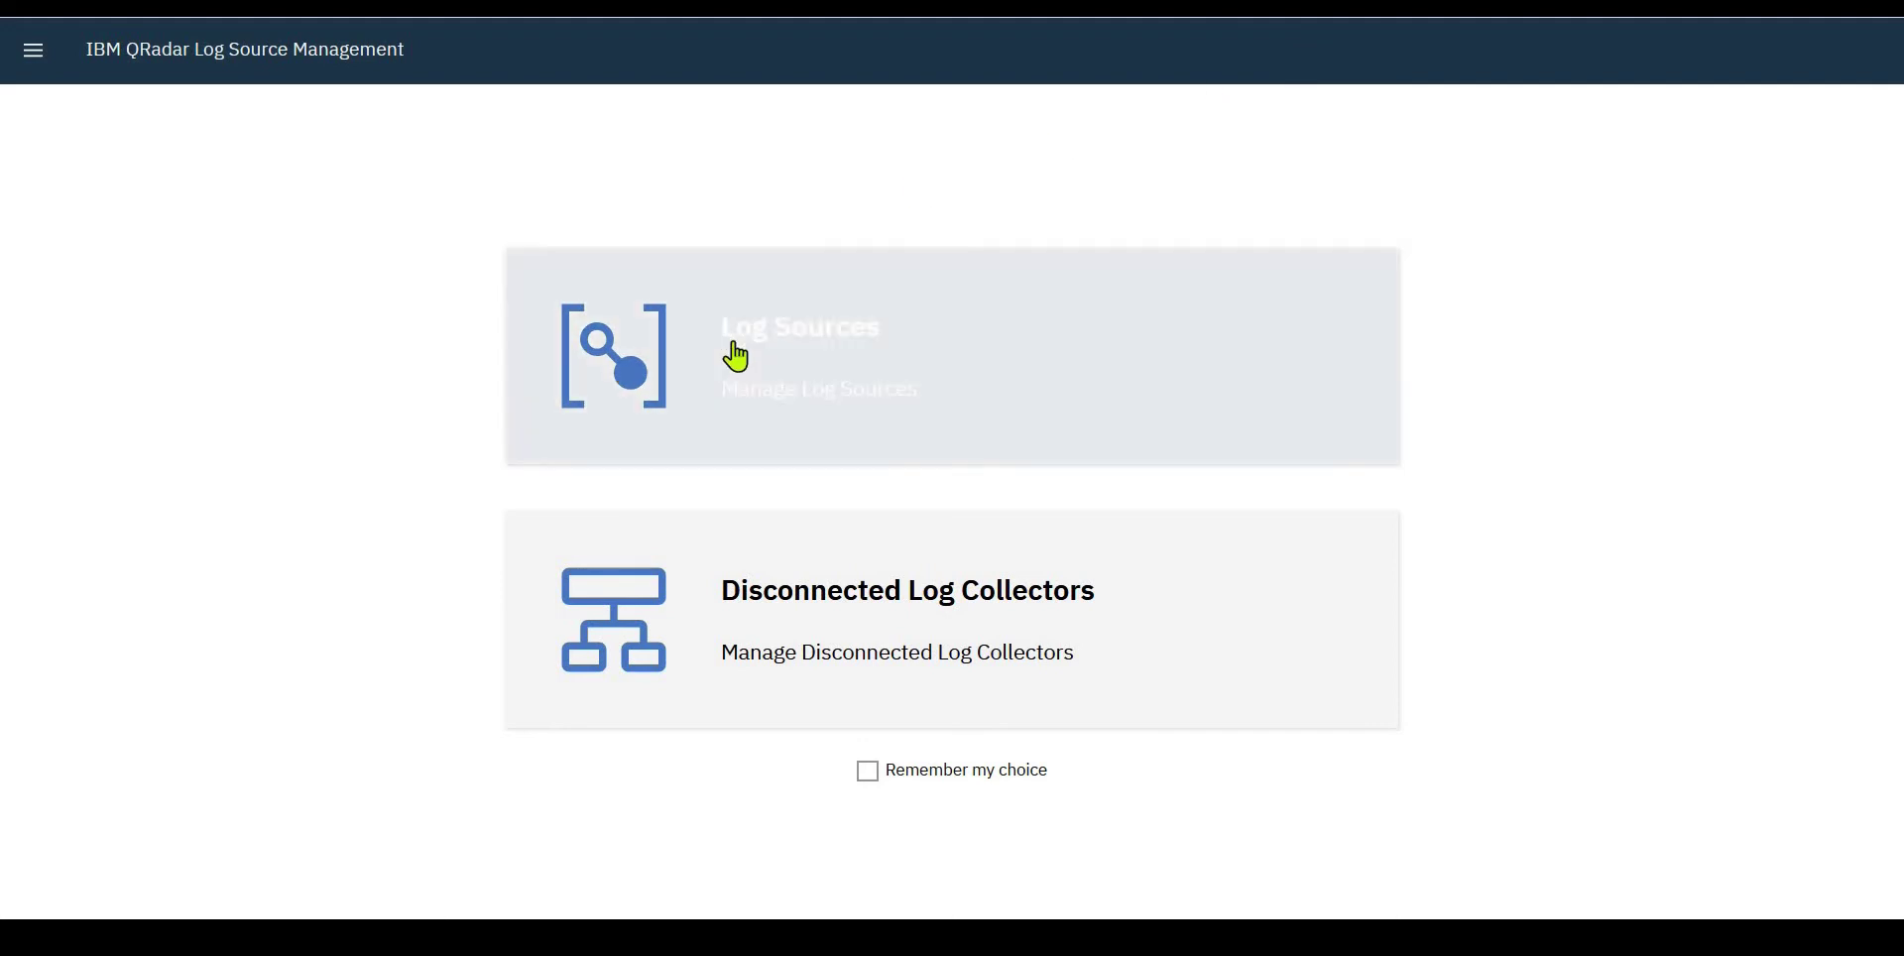
left_click(737, 355)
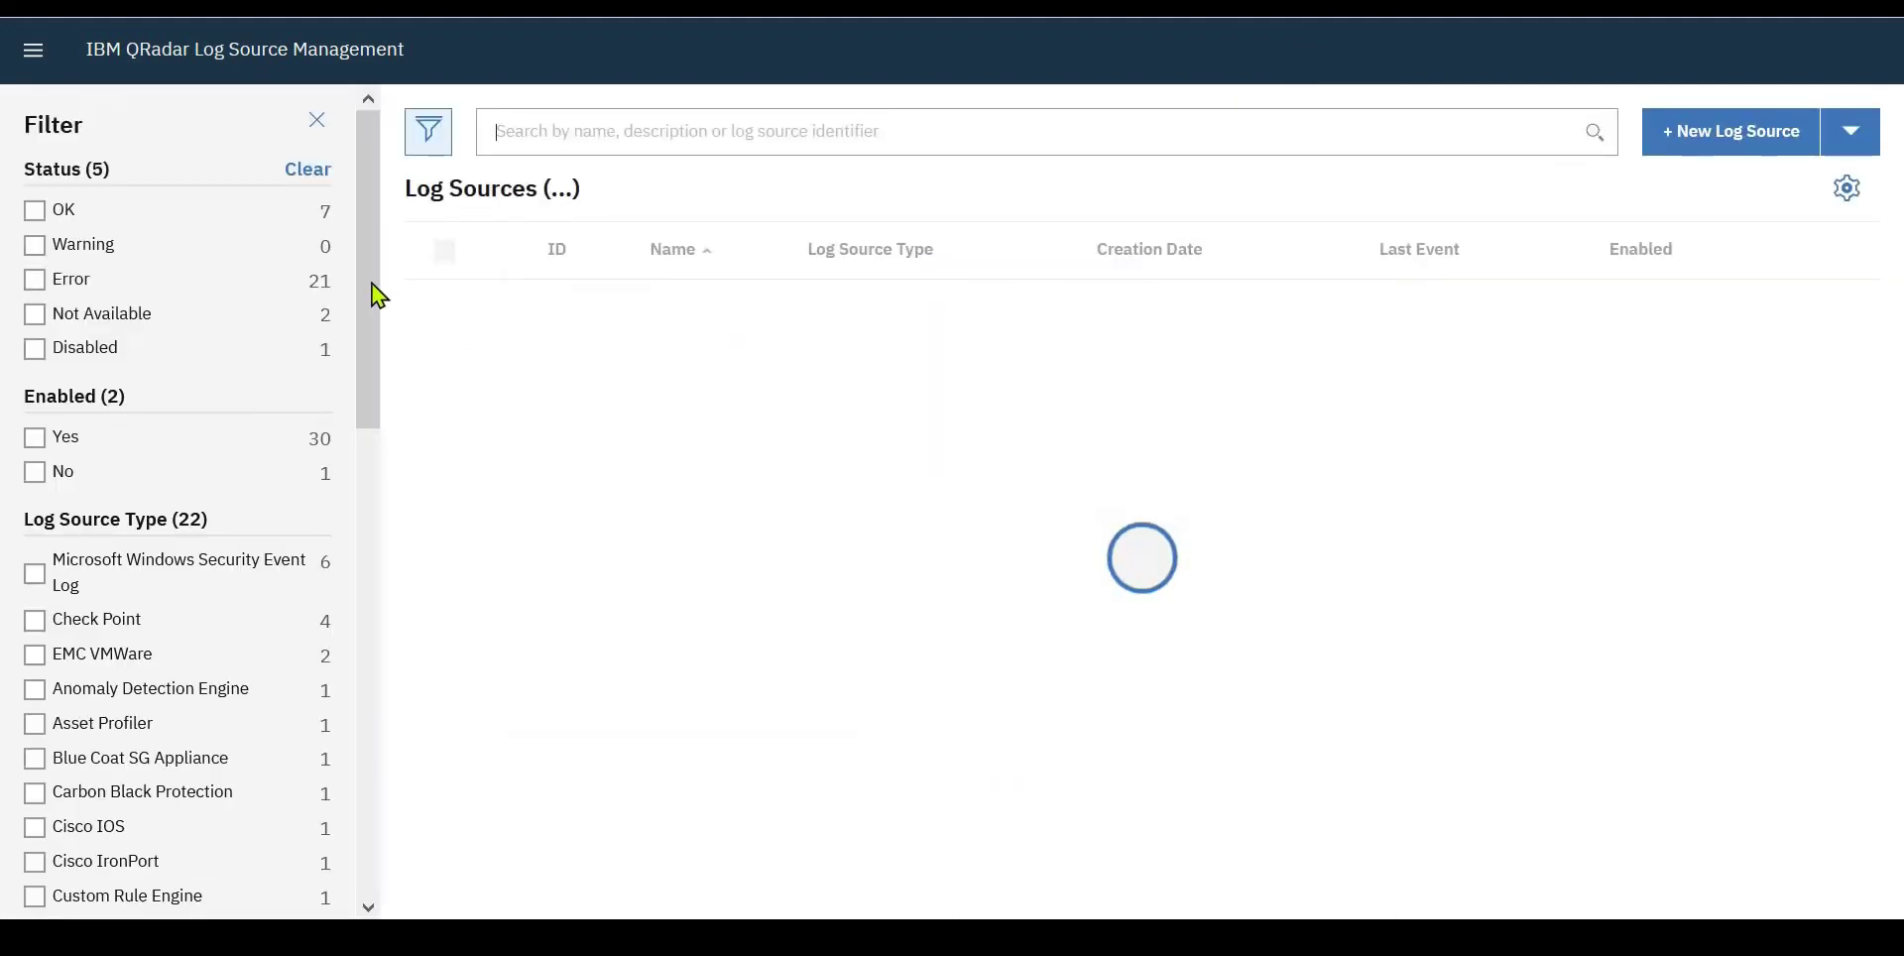
Show all log source types and filter the log sources by the Linux OS type
scroll(383, 451, "down", 1)
scroll(383, 452, "down", 3)
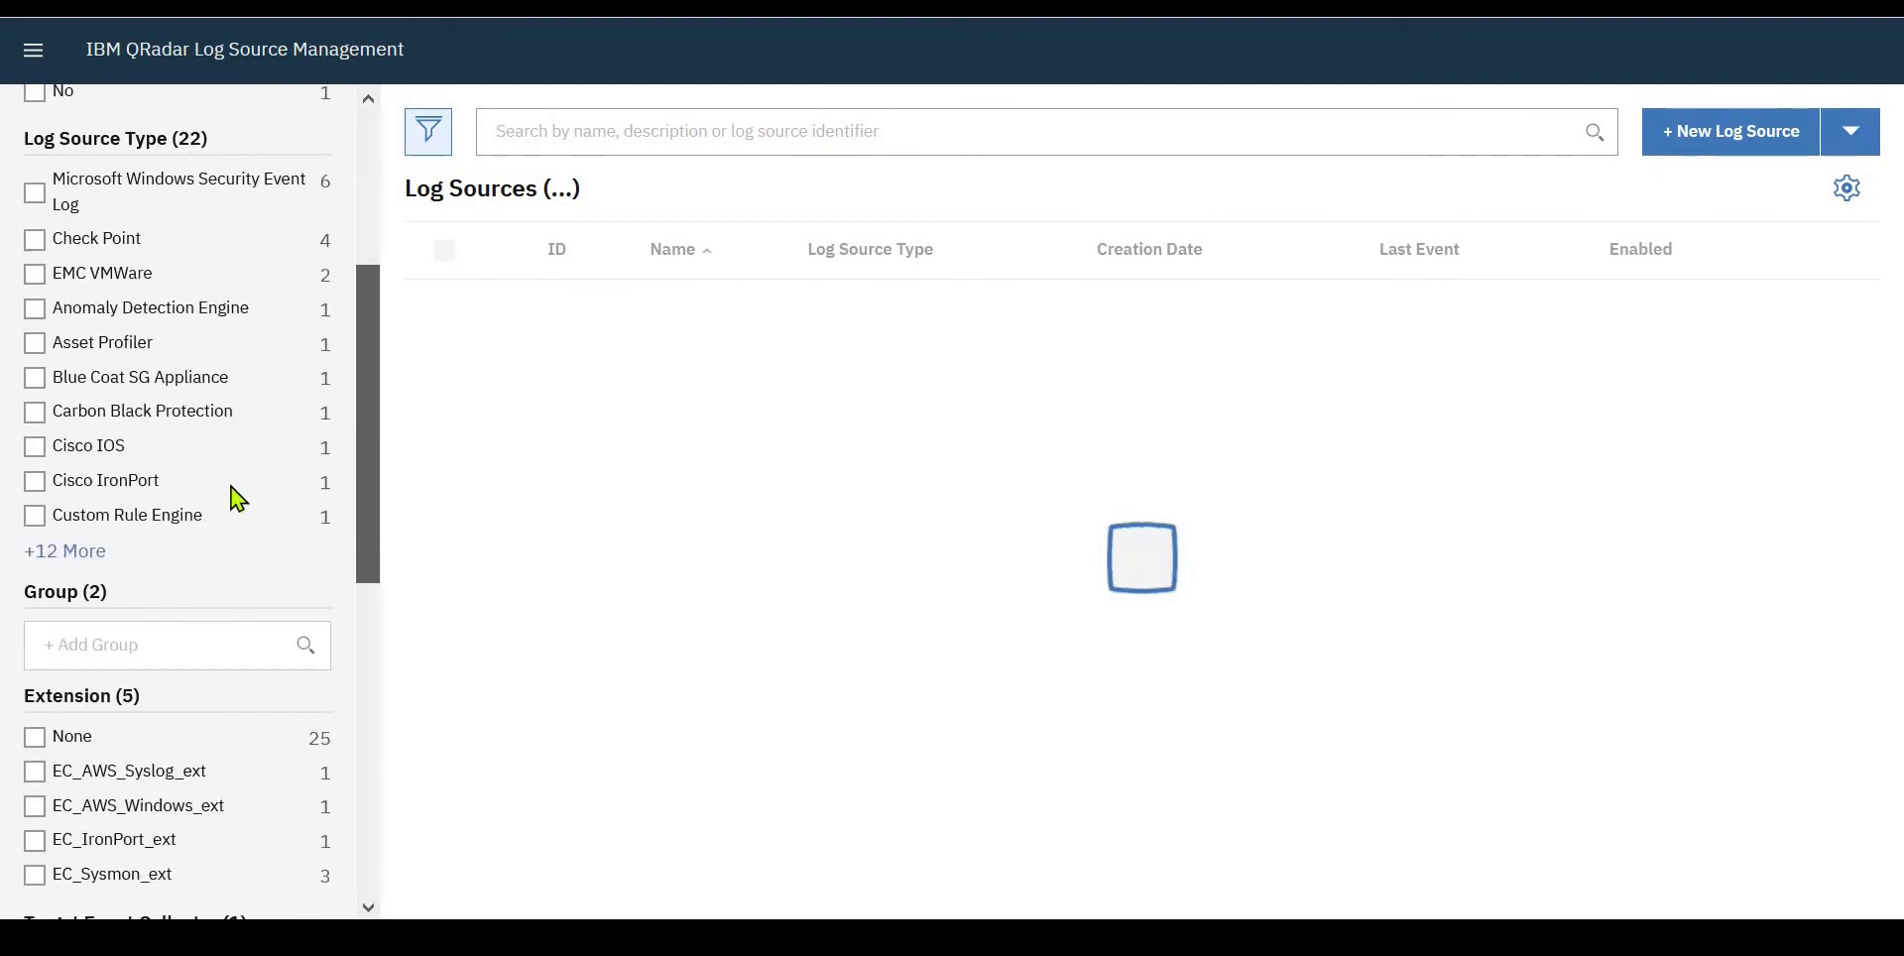
left_click(66, 550)
left_click(83, 623)
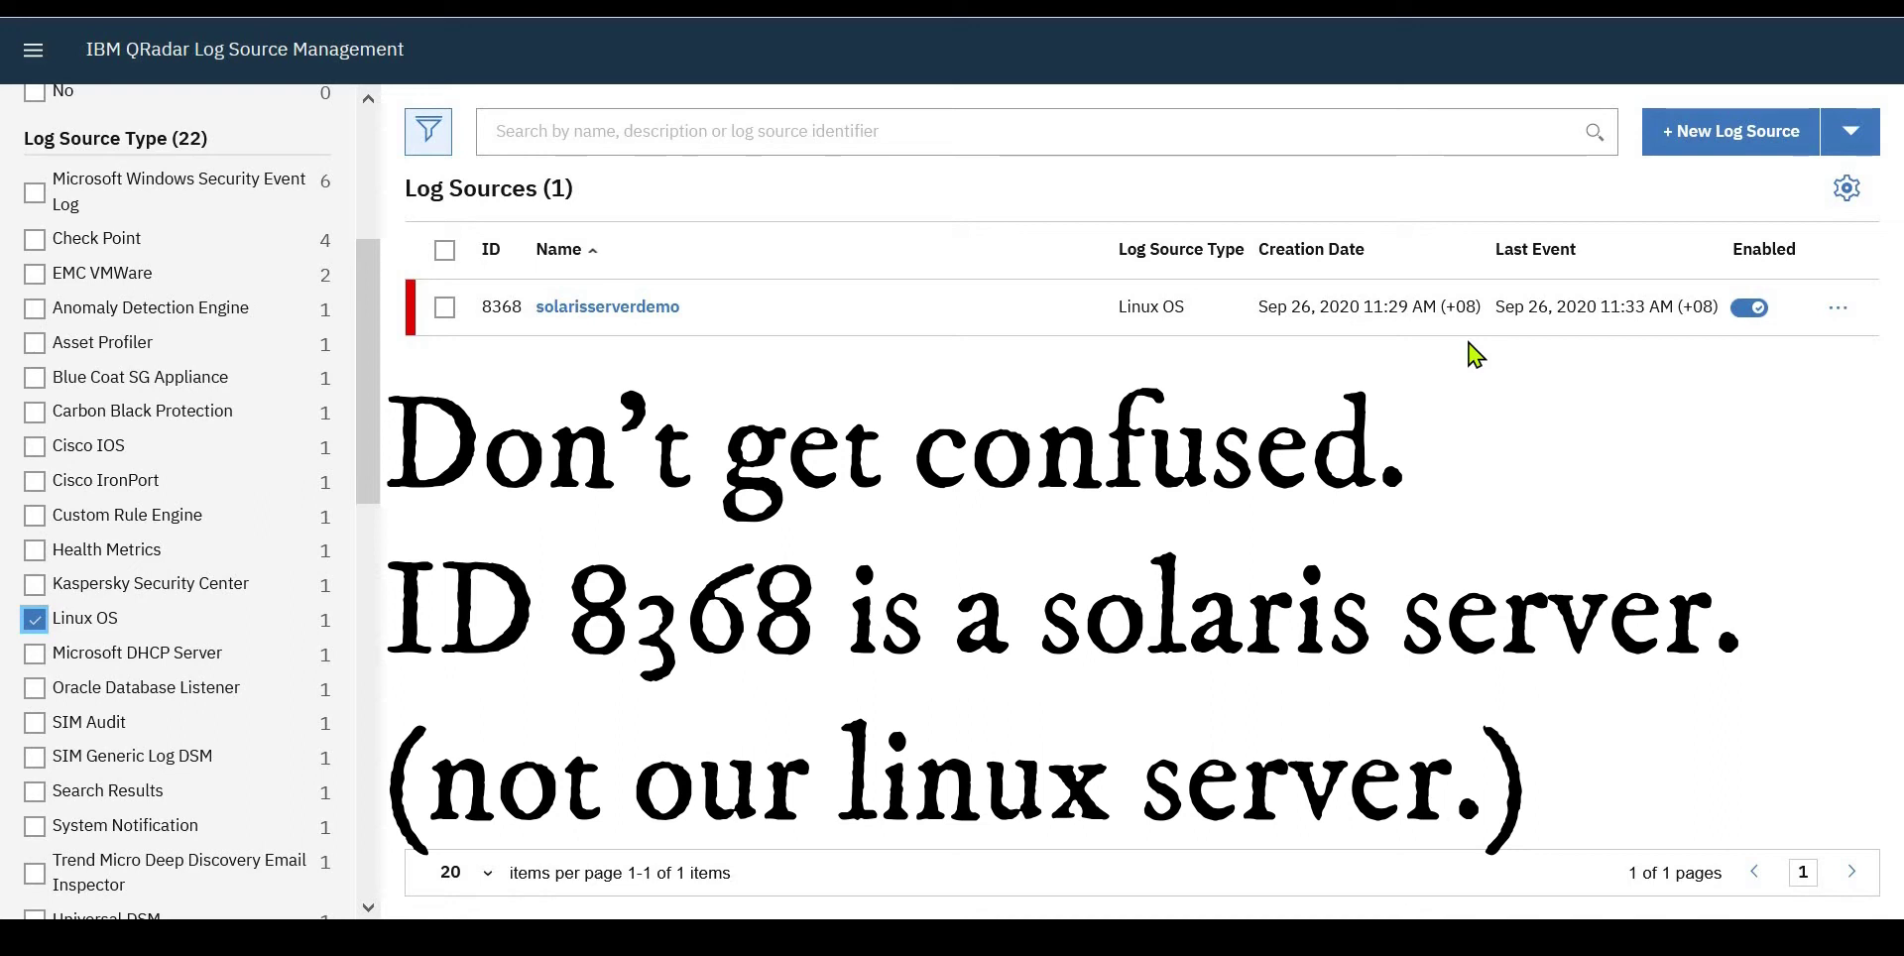
Return to the main IBM QRadar console and open the real-time event stream in Log Activity
left_click(1811, 273)
left_click(33, 62)
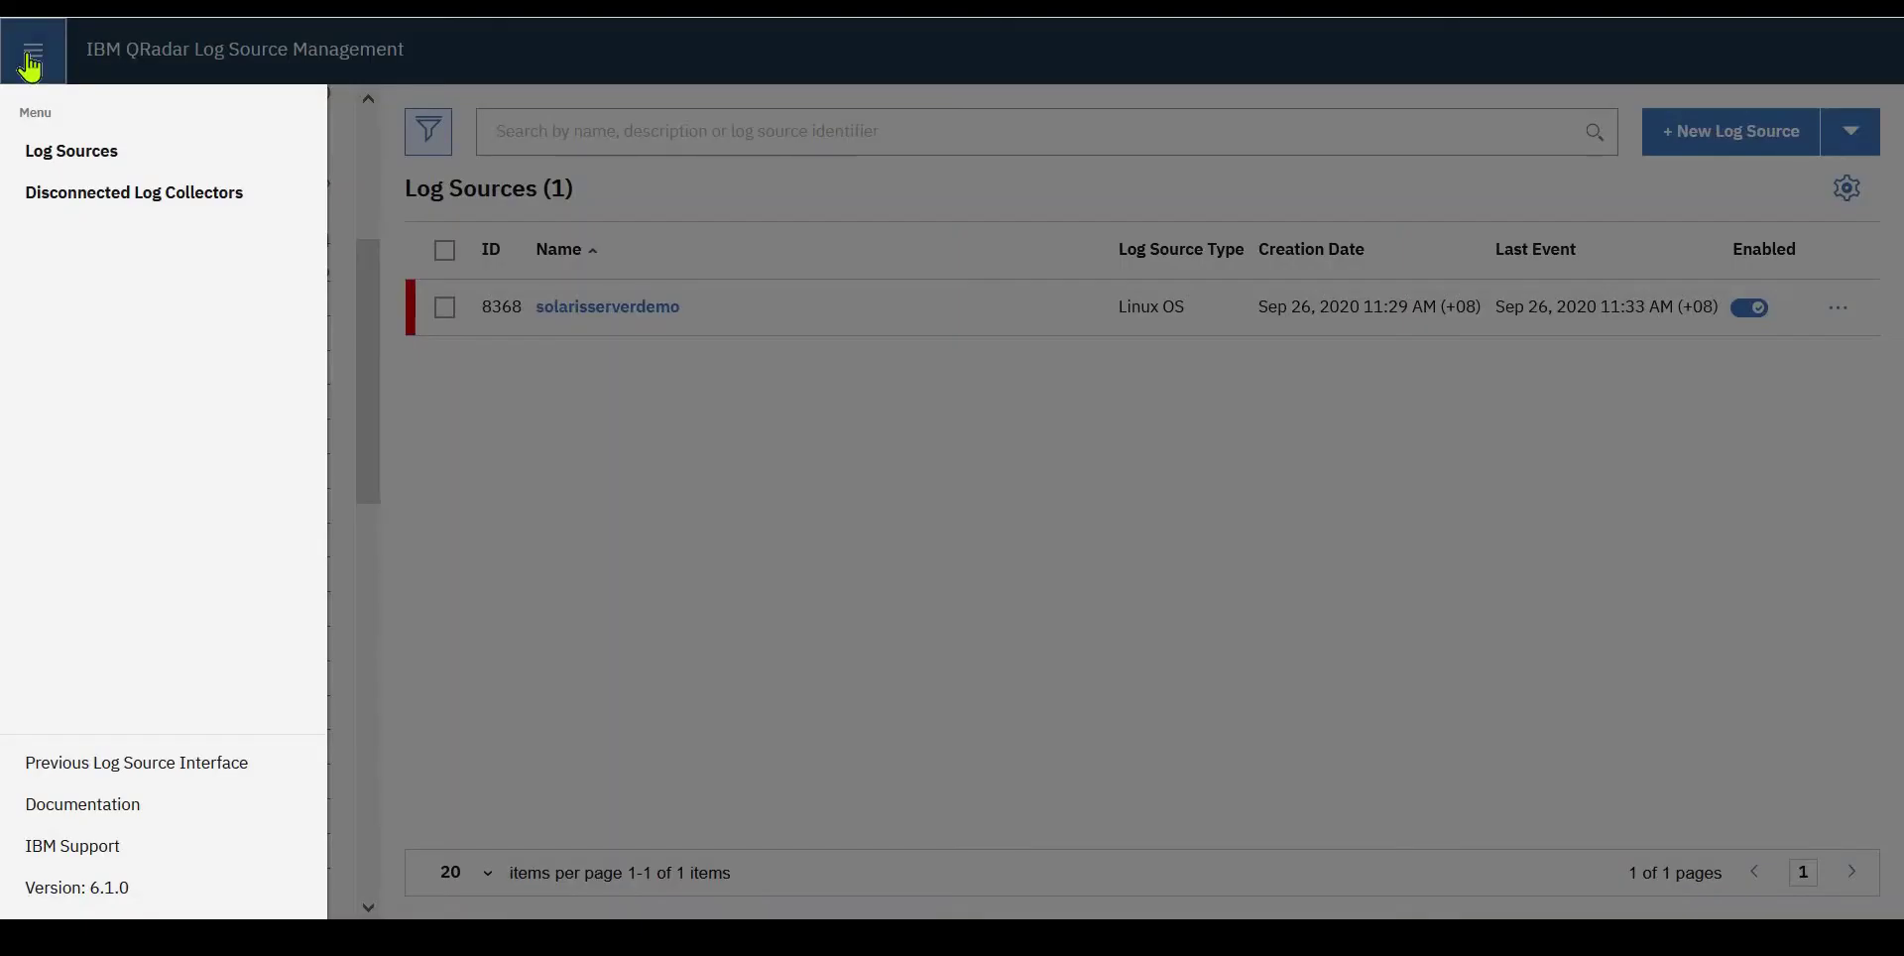
left_click(35, 62)
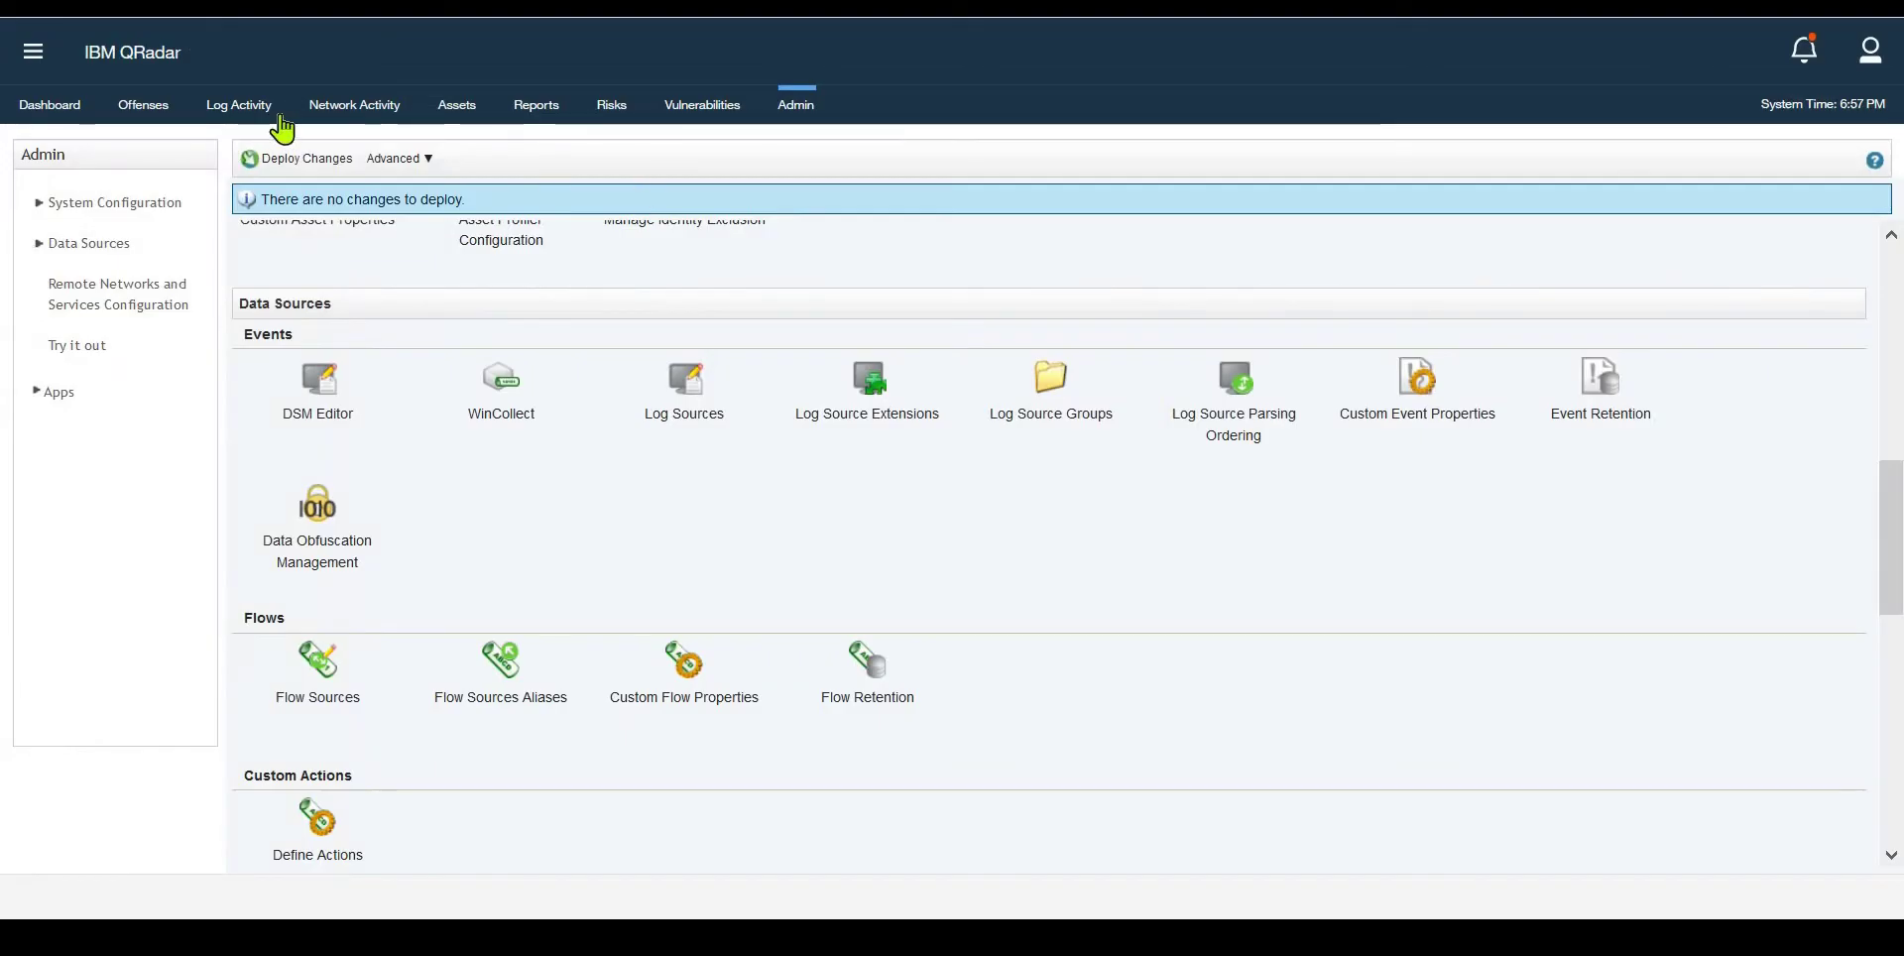
left_click(229, 109)
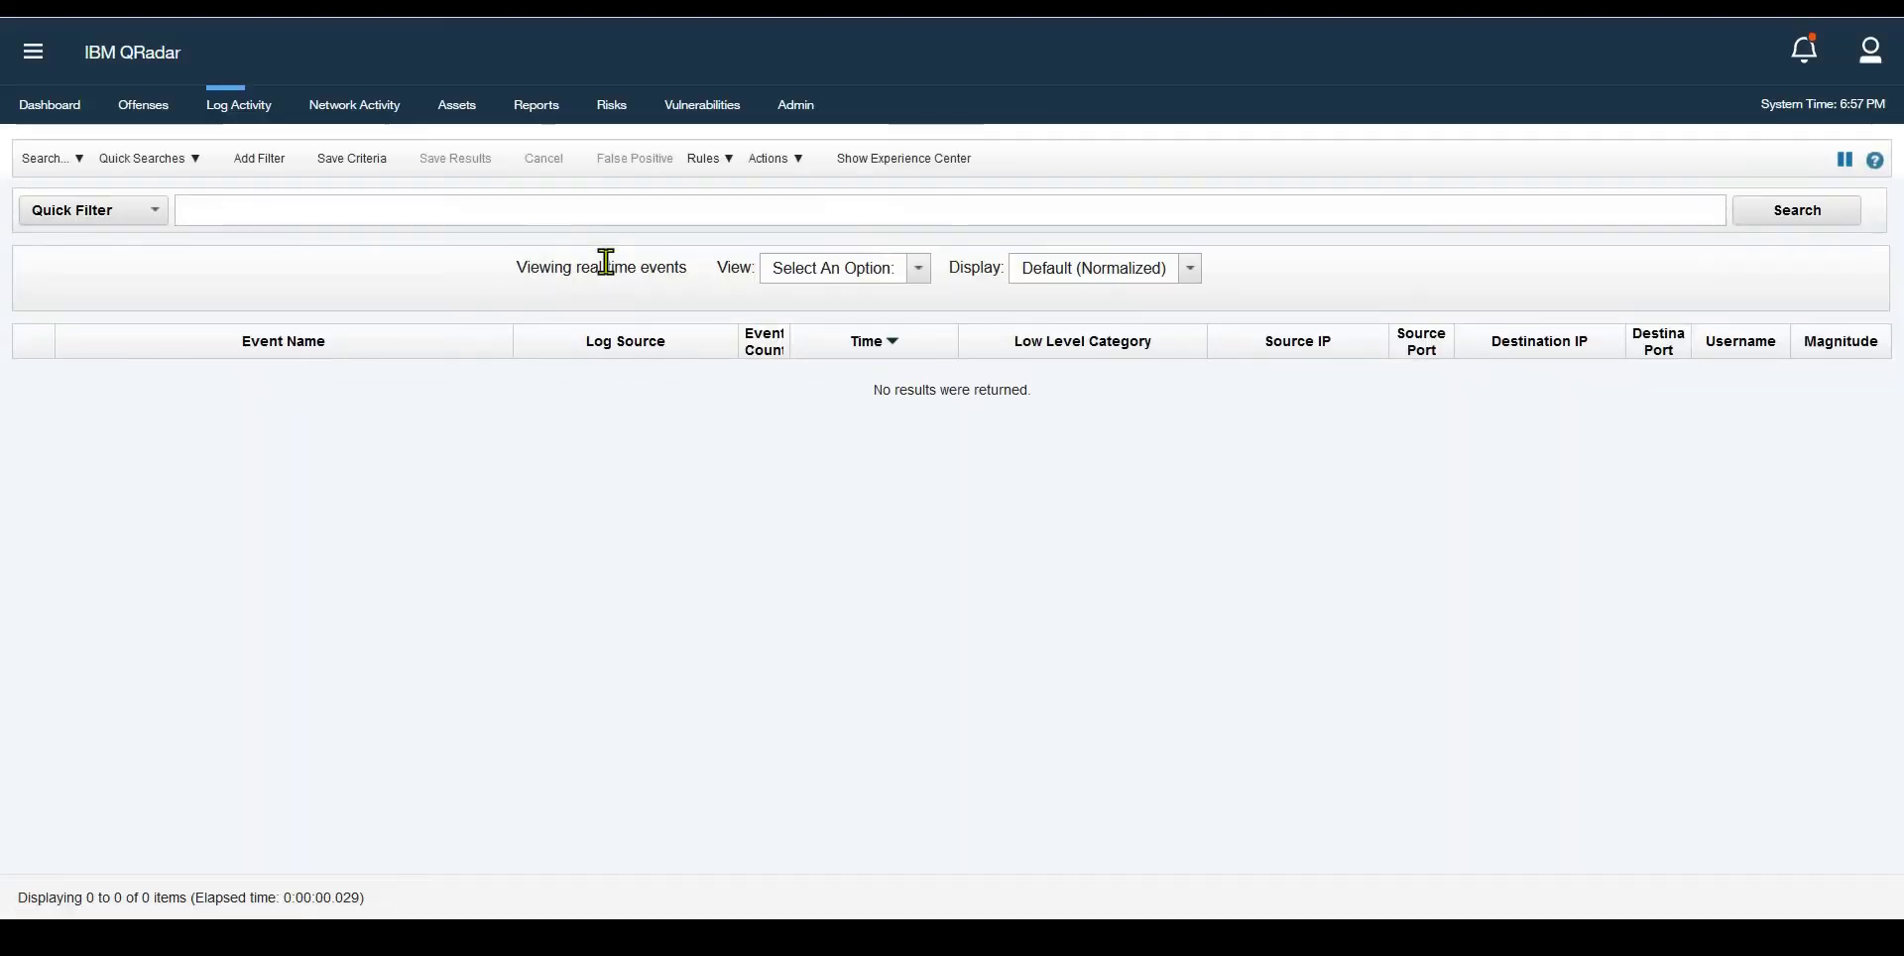
left_click(1768, 213)
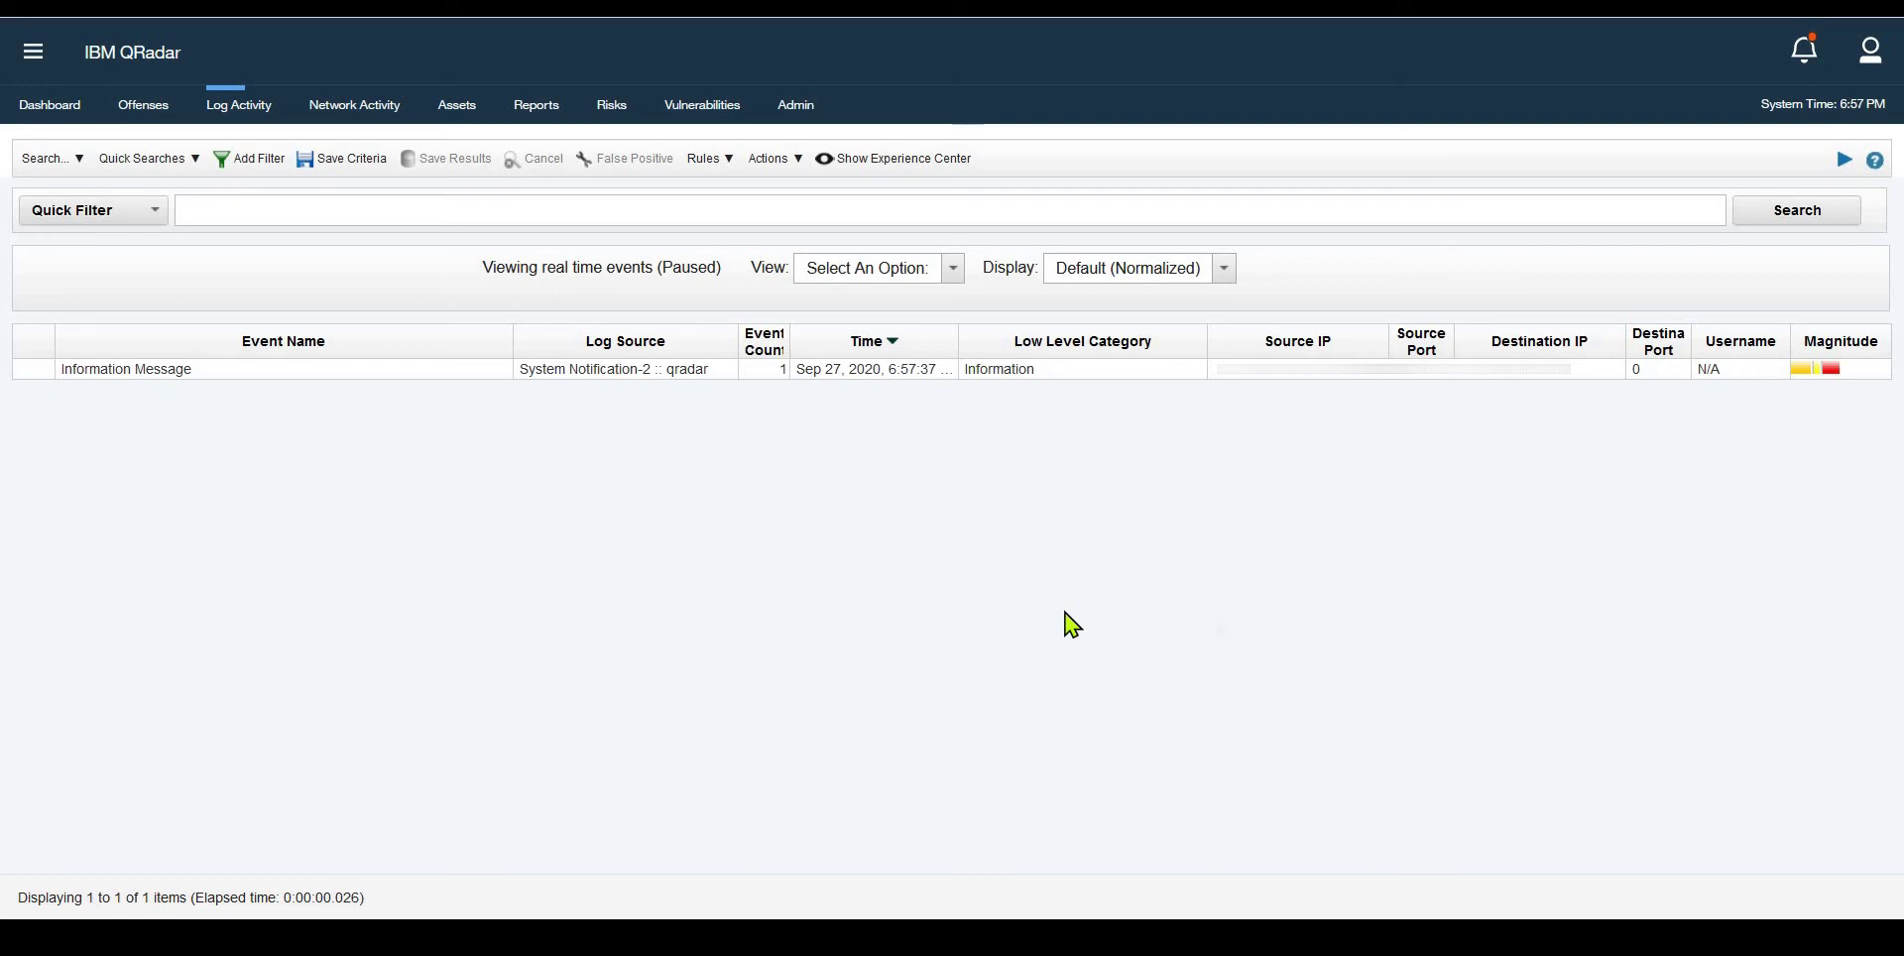
Resume the real-time event stream and switch to the terminal to resend the "system restarttest12345" log message repeatedly with logger
key("alt+Tab")
left_click(1843, 161)
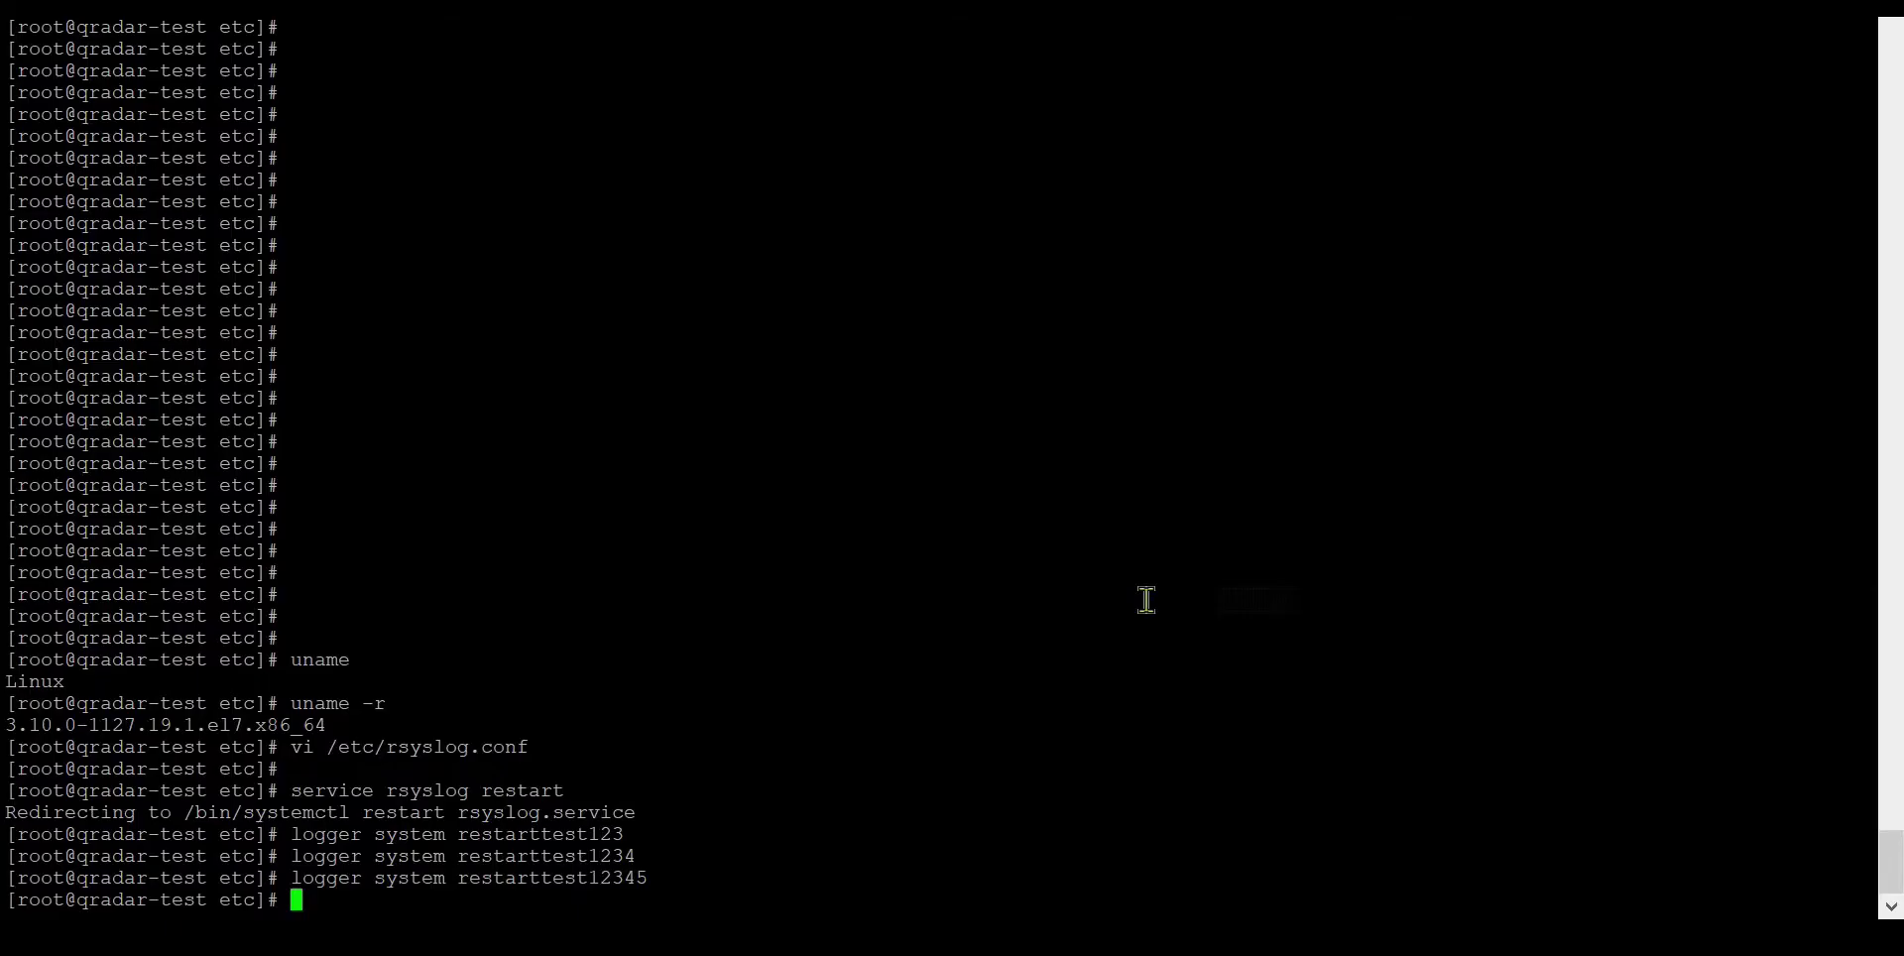
key("Up")
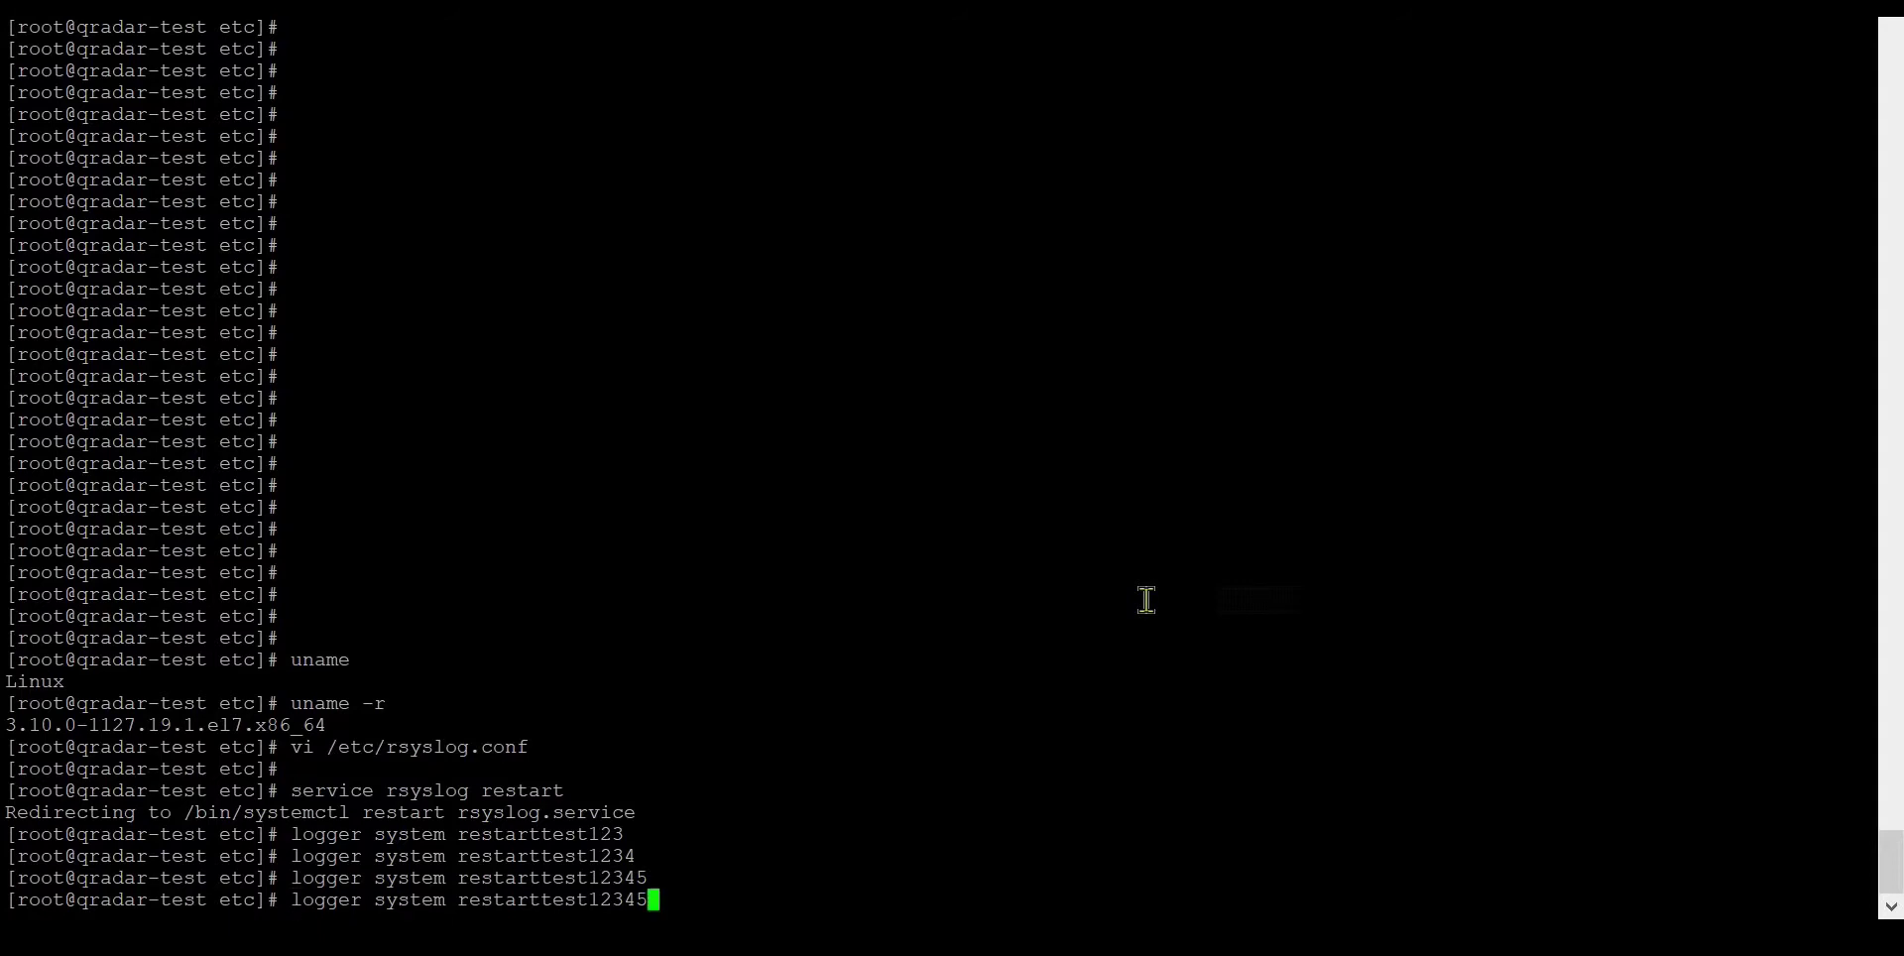
key("Return")
key("Up")
key("Return")
key("Up")
key("Return")
key("Up")
key("Return")
key("Up")
key("Return")
key("Up")
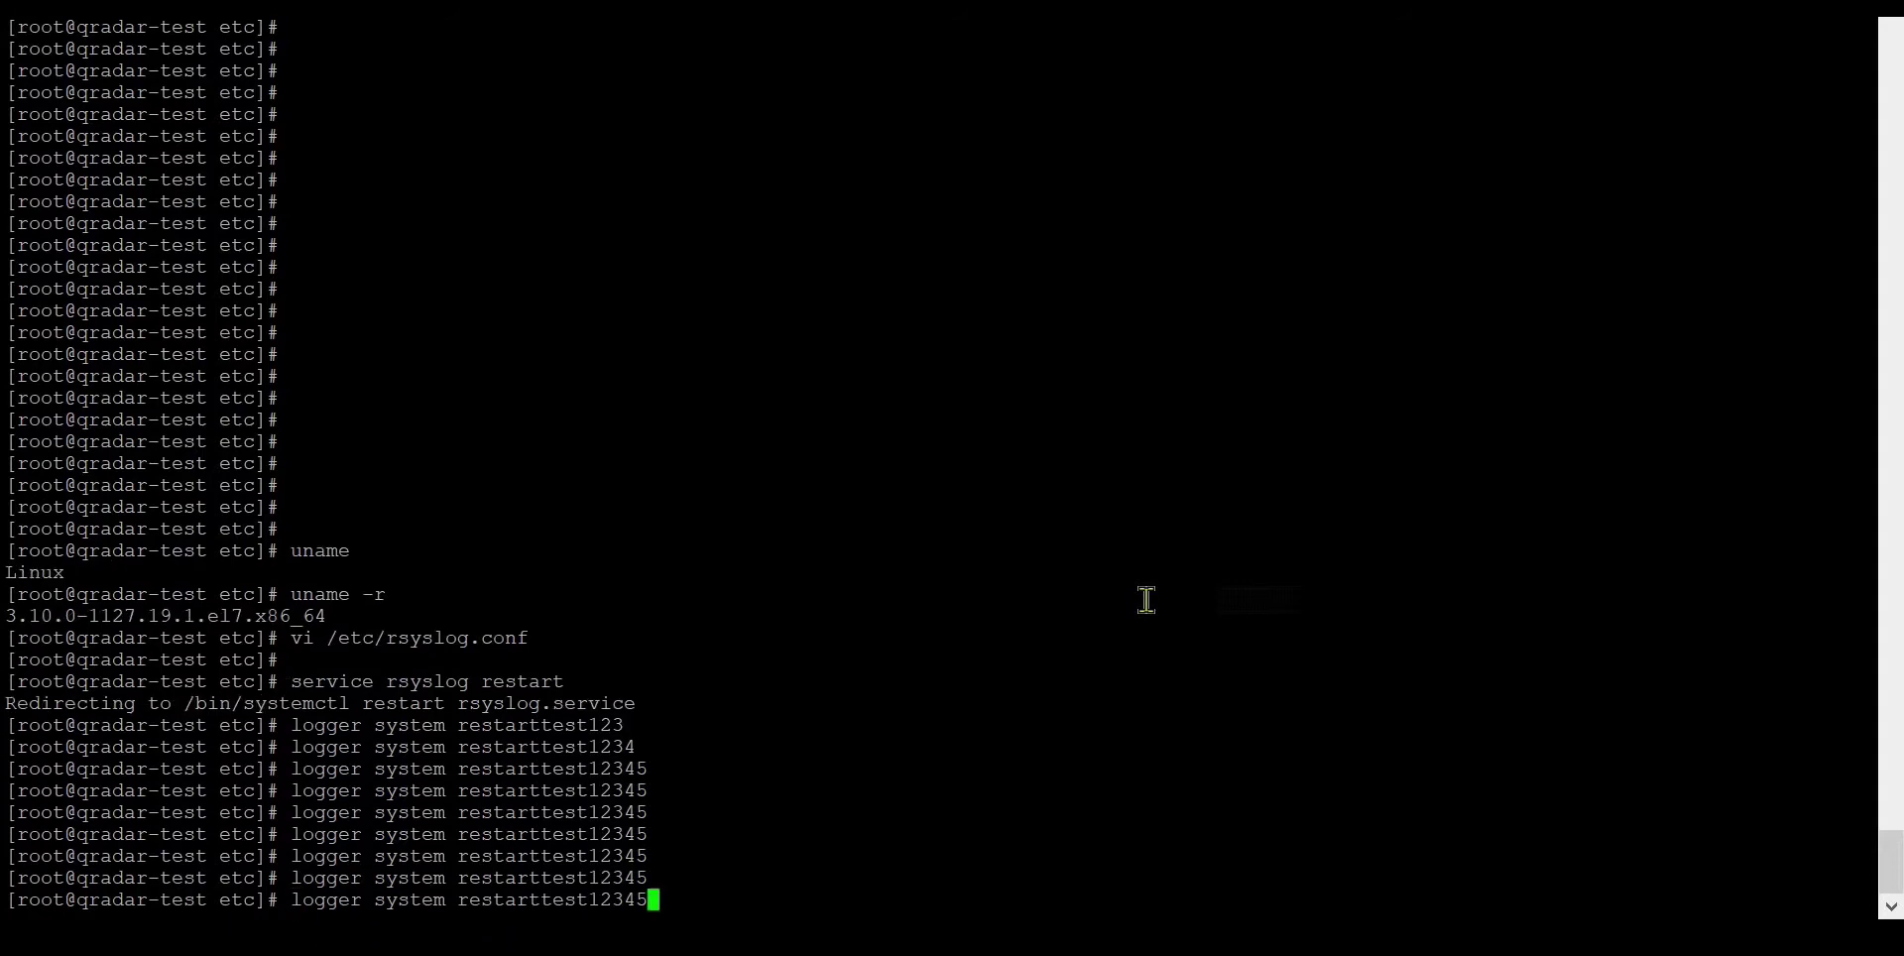
key("Return")
key("Up")
key("Return")
key("Up")
key("Return")
key("Up")
key("Return")
key("Up")
key("Return")
key("Up")
key("Return")
key("Up")
key("Return")
key("Up")
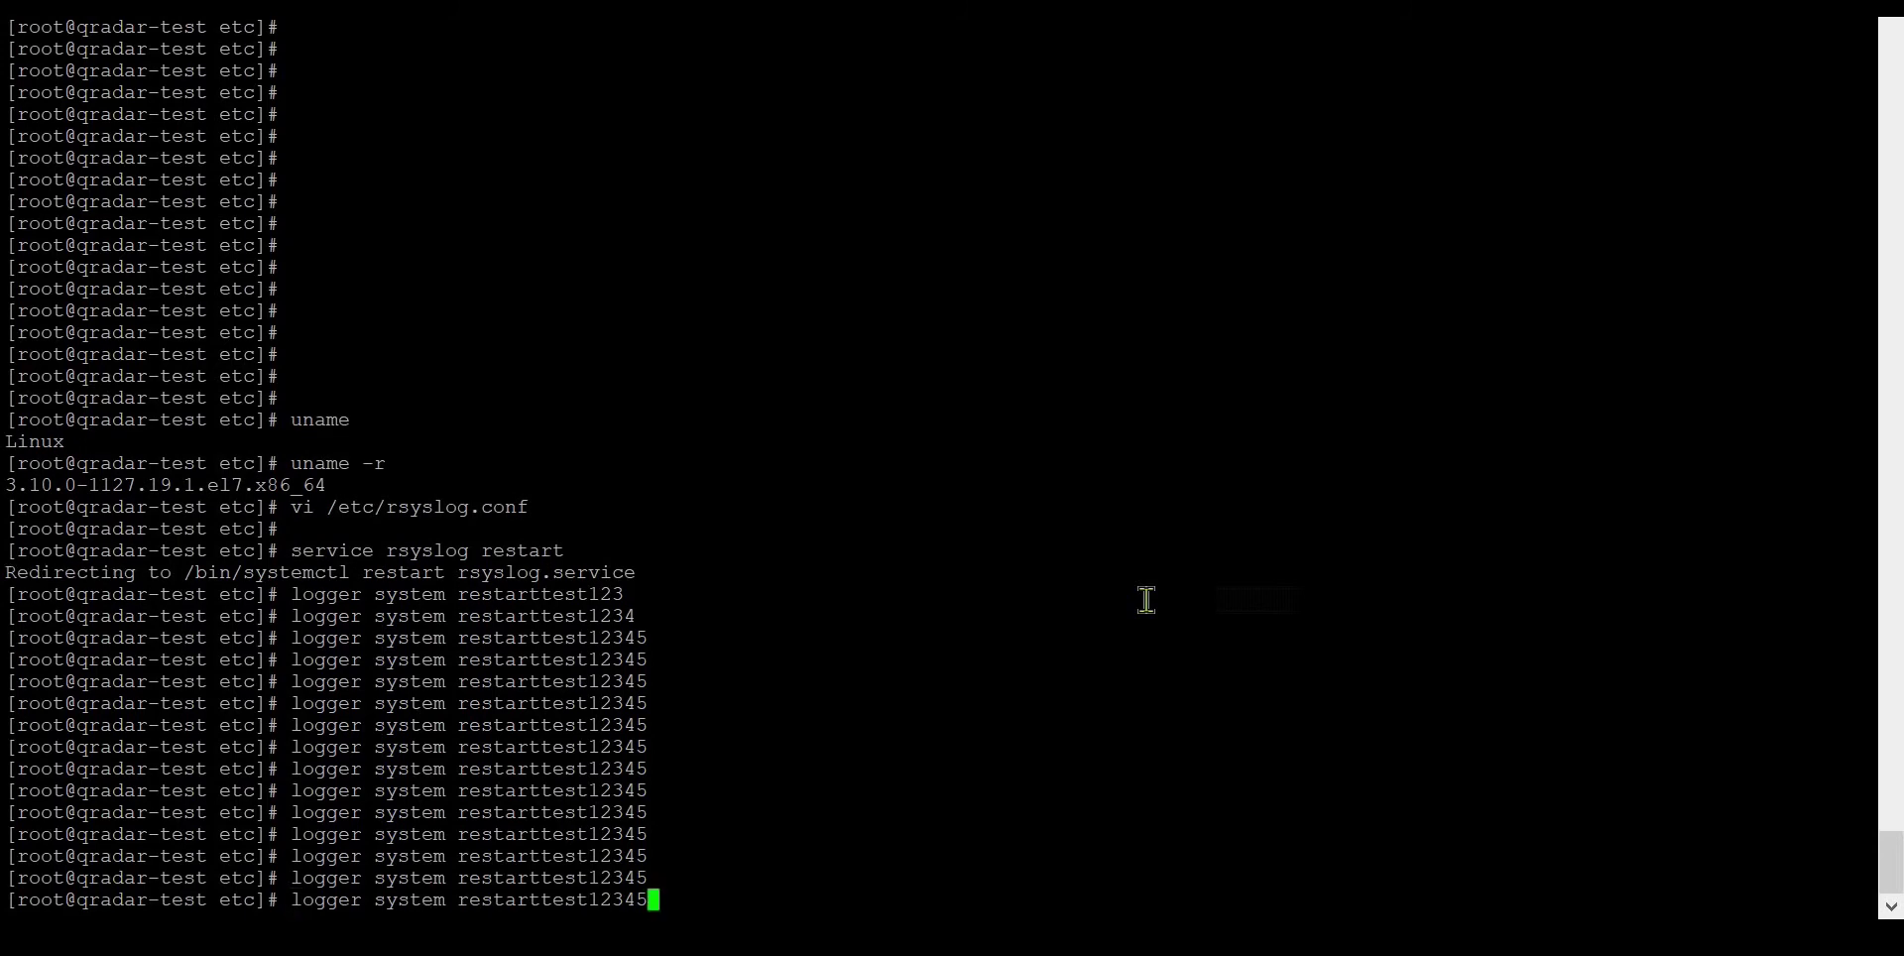
key("Return")
key("Up")
key("Return")
key("Up")
key("Return")
key("Up")
key("Return")
key("Up")
key("Return")
key("Up")
key("Return")
key("Up")
key("Return")
key("Up")
key("Return")
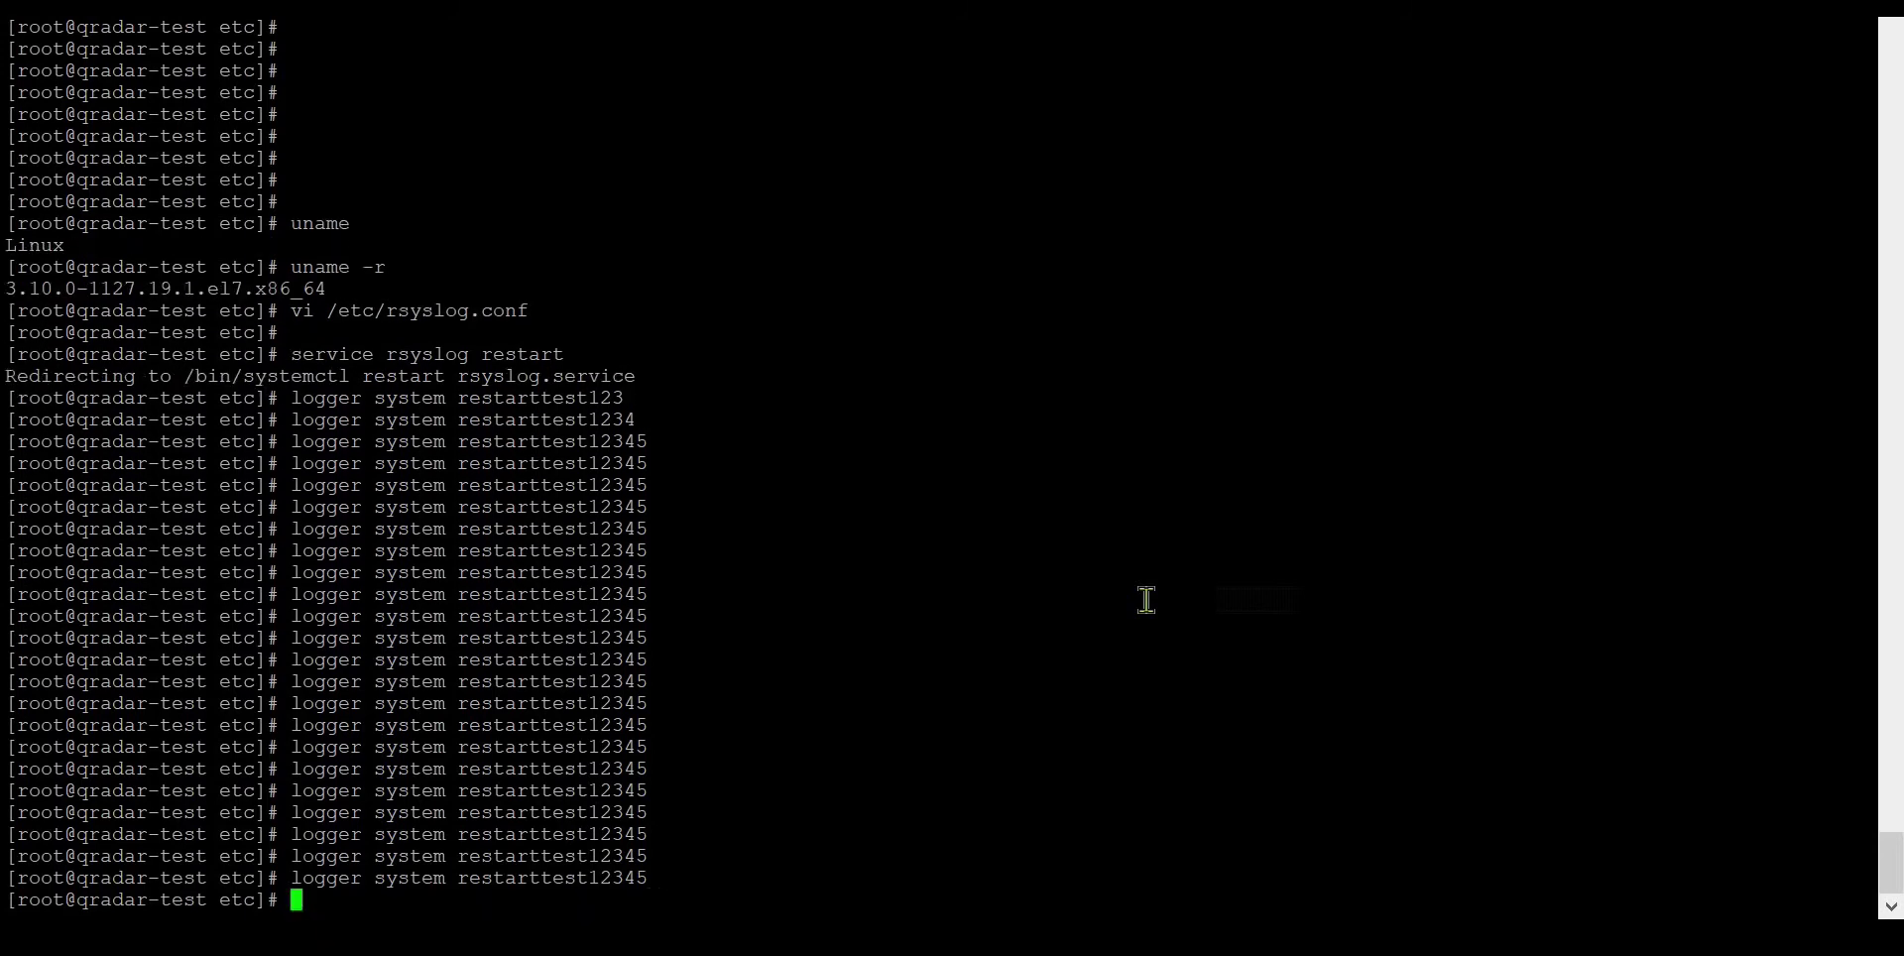
key("Up")
key("Return")
key("alt+Tab")
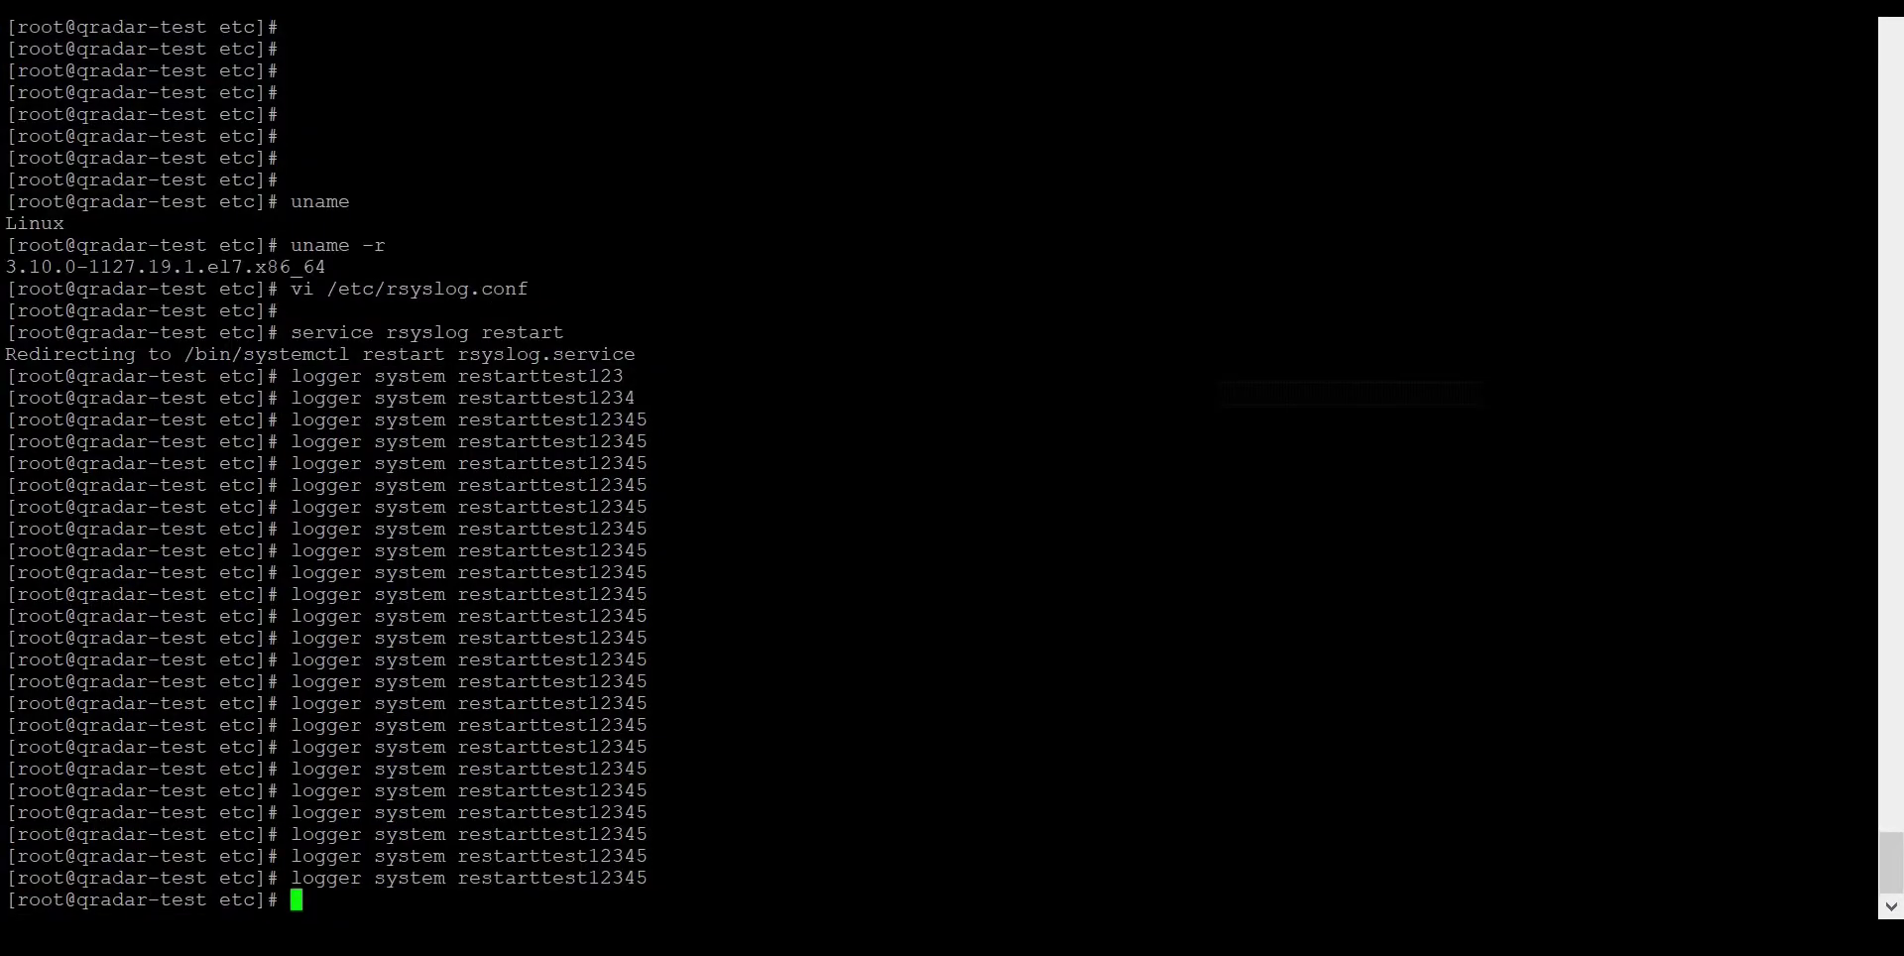
Send another burst of "system restarttest12345" messages from the terminal, and pause the real-time event stream in the QRadar console
key("Up")
key("Return")
key("Up")
key("Return")
key("Up")
key("Return")
key("Up")
key("Return")
key("Up")
key("Return")
key("Up")
key("Return")
key("Up")
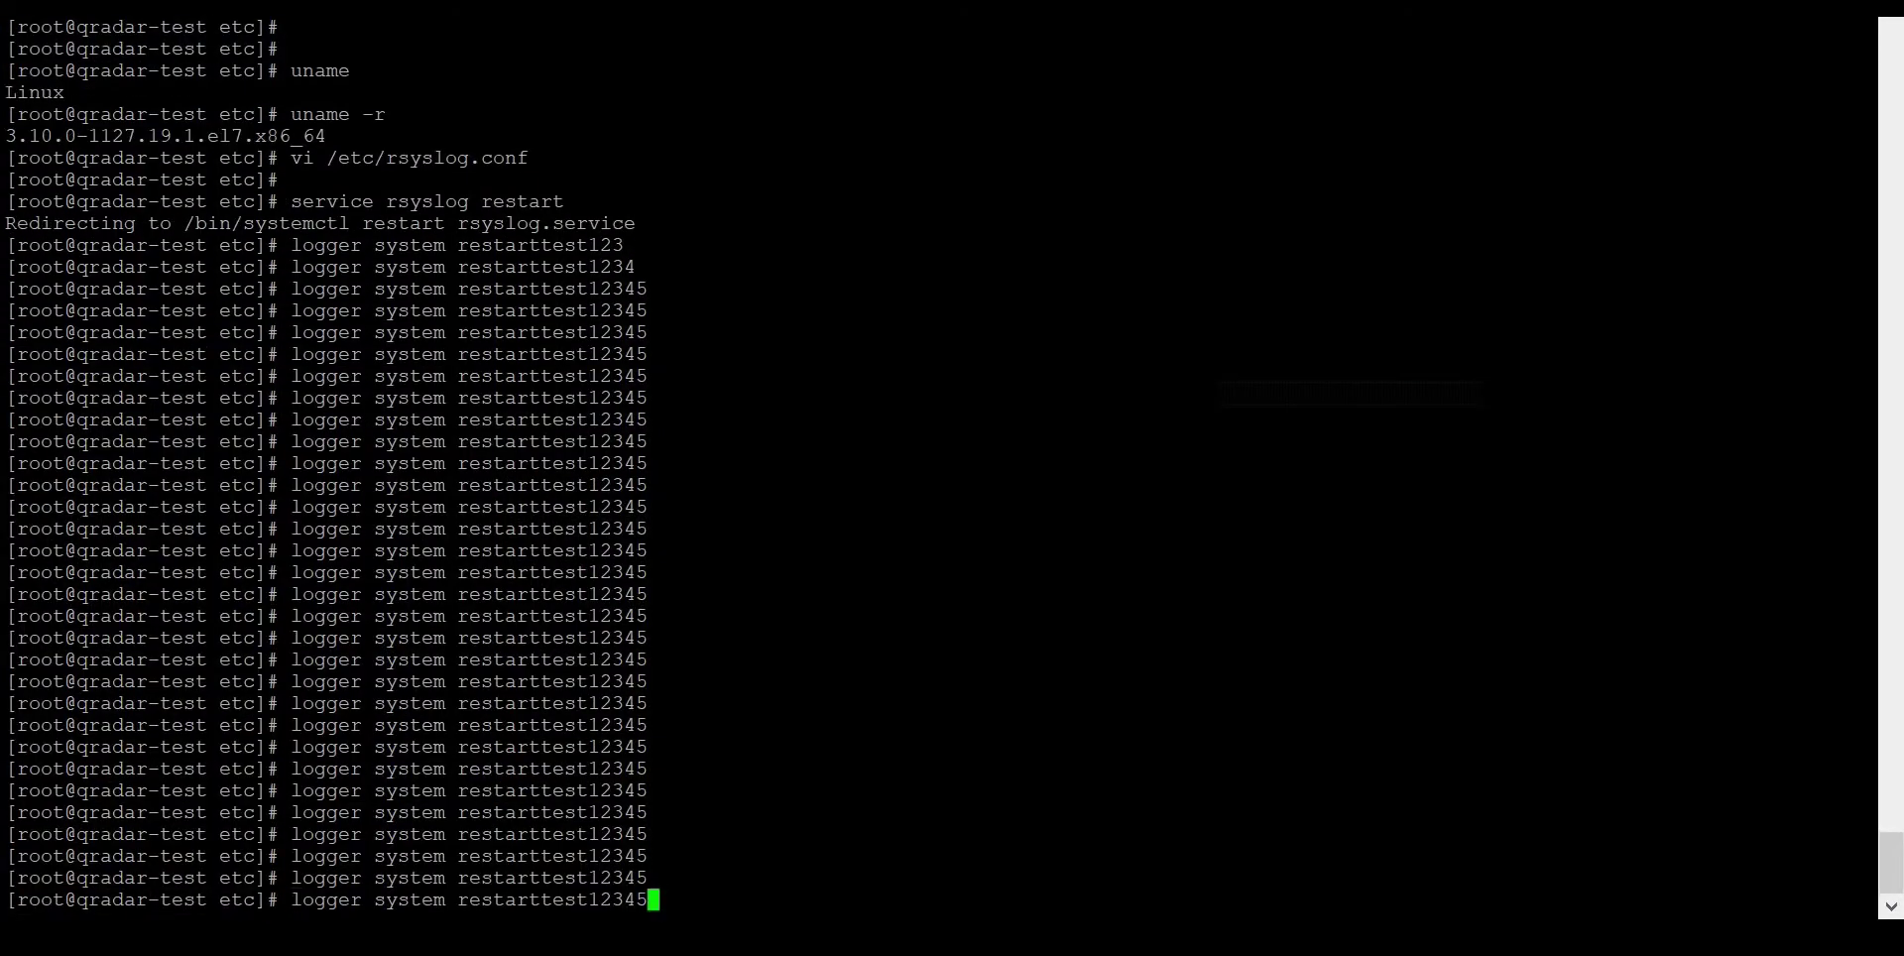
key("Return")
key("Up")
key("Return")
key("Up")
key("Return")
key("Up")
key("Return")
key("Up")
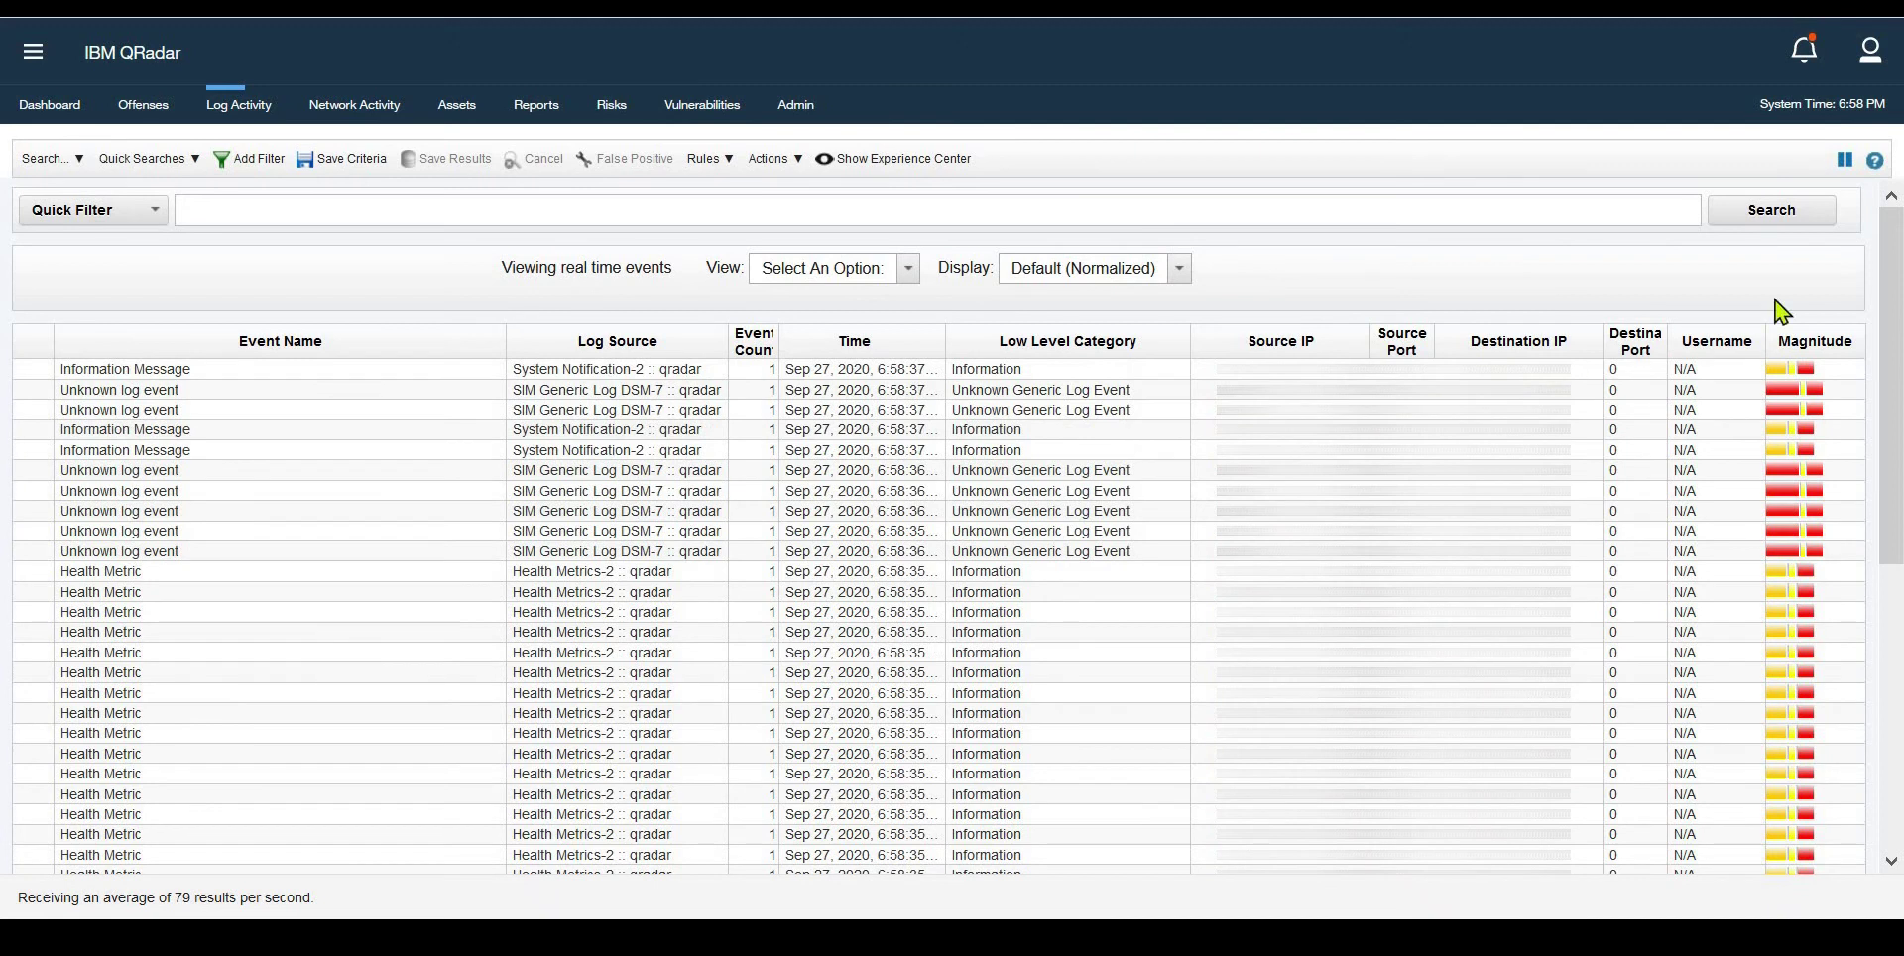
left_click(1845, 160)
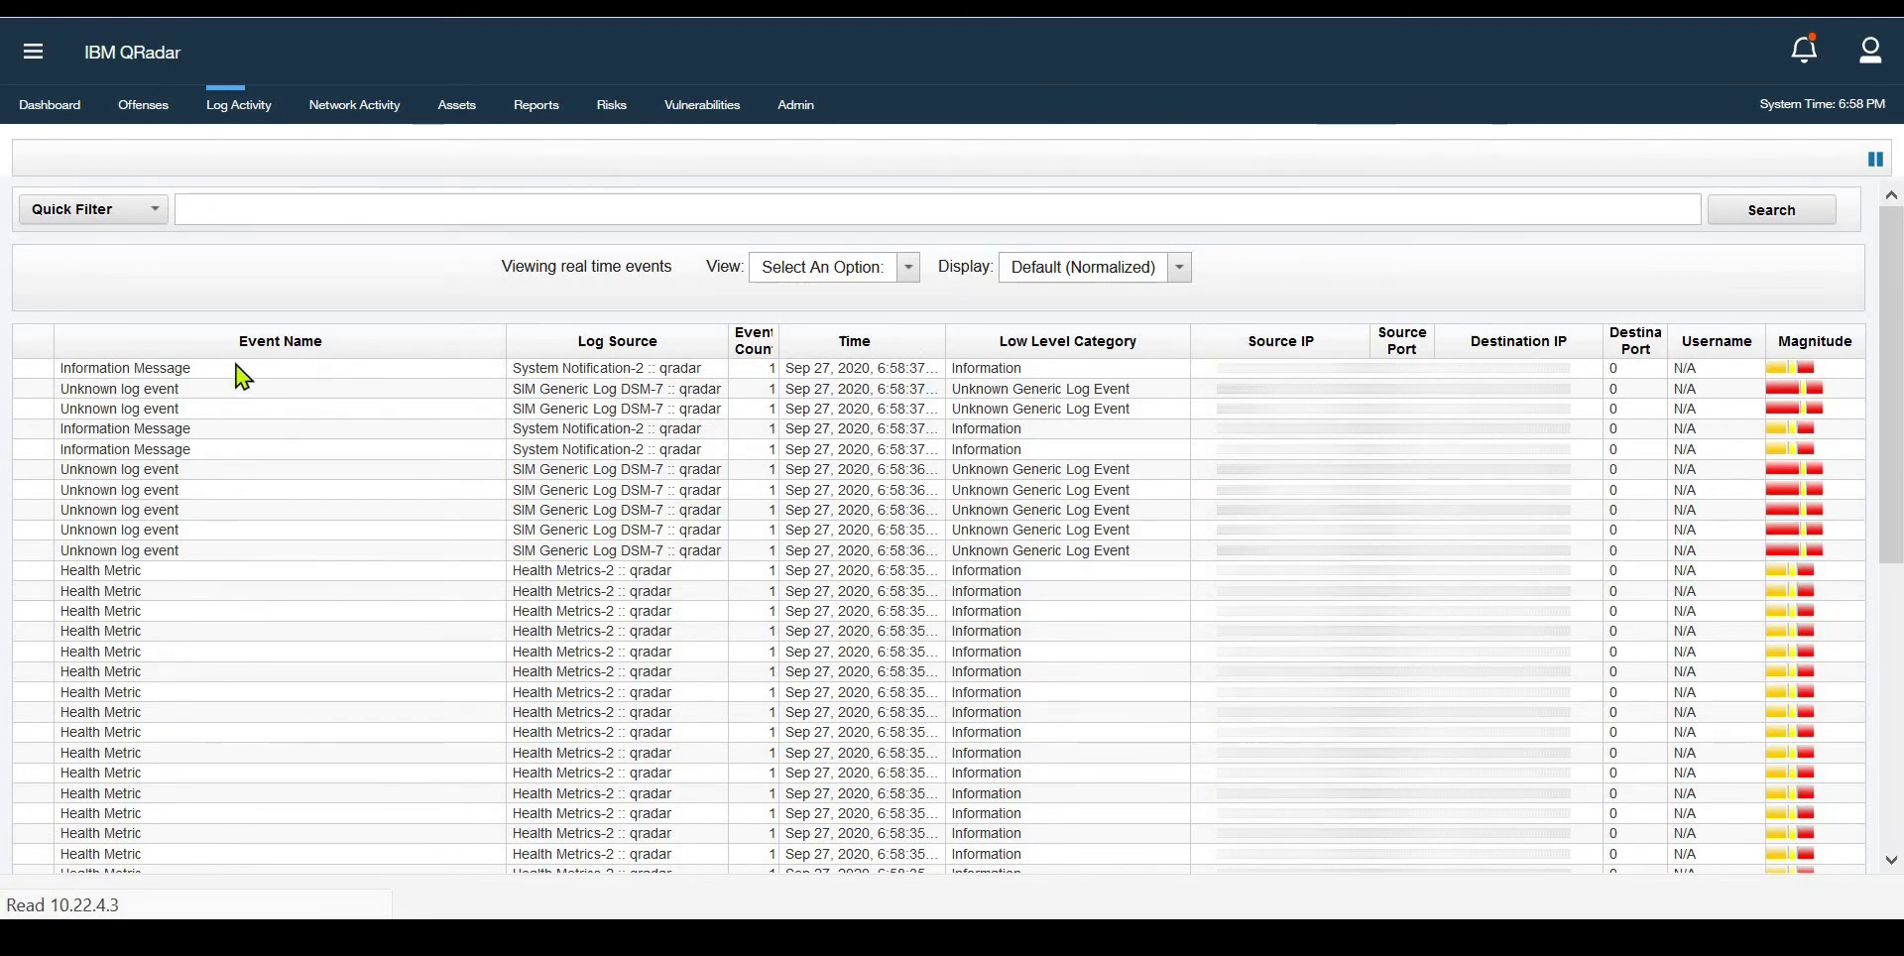
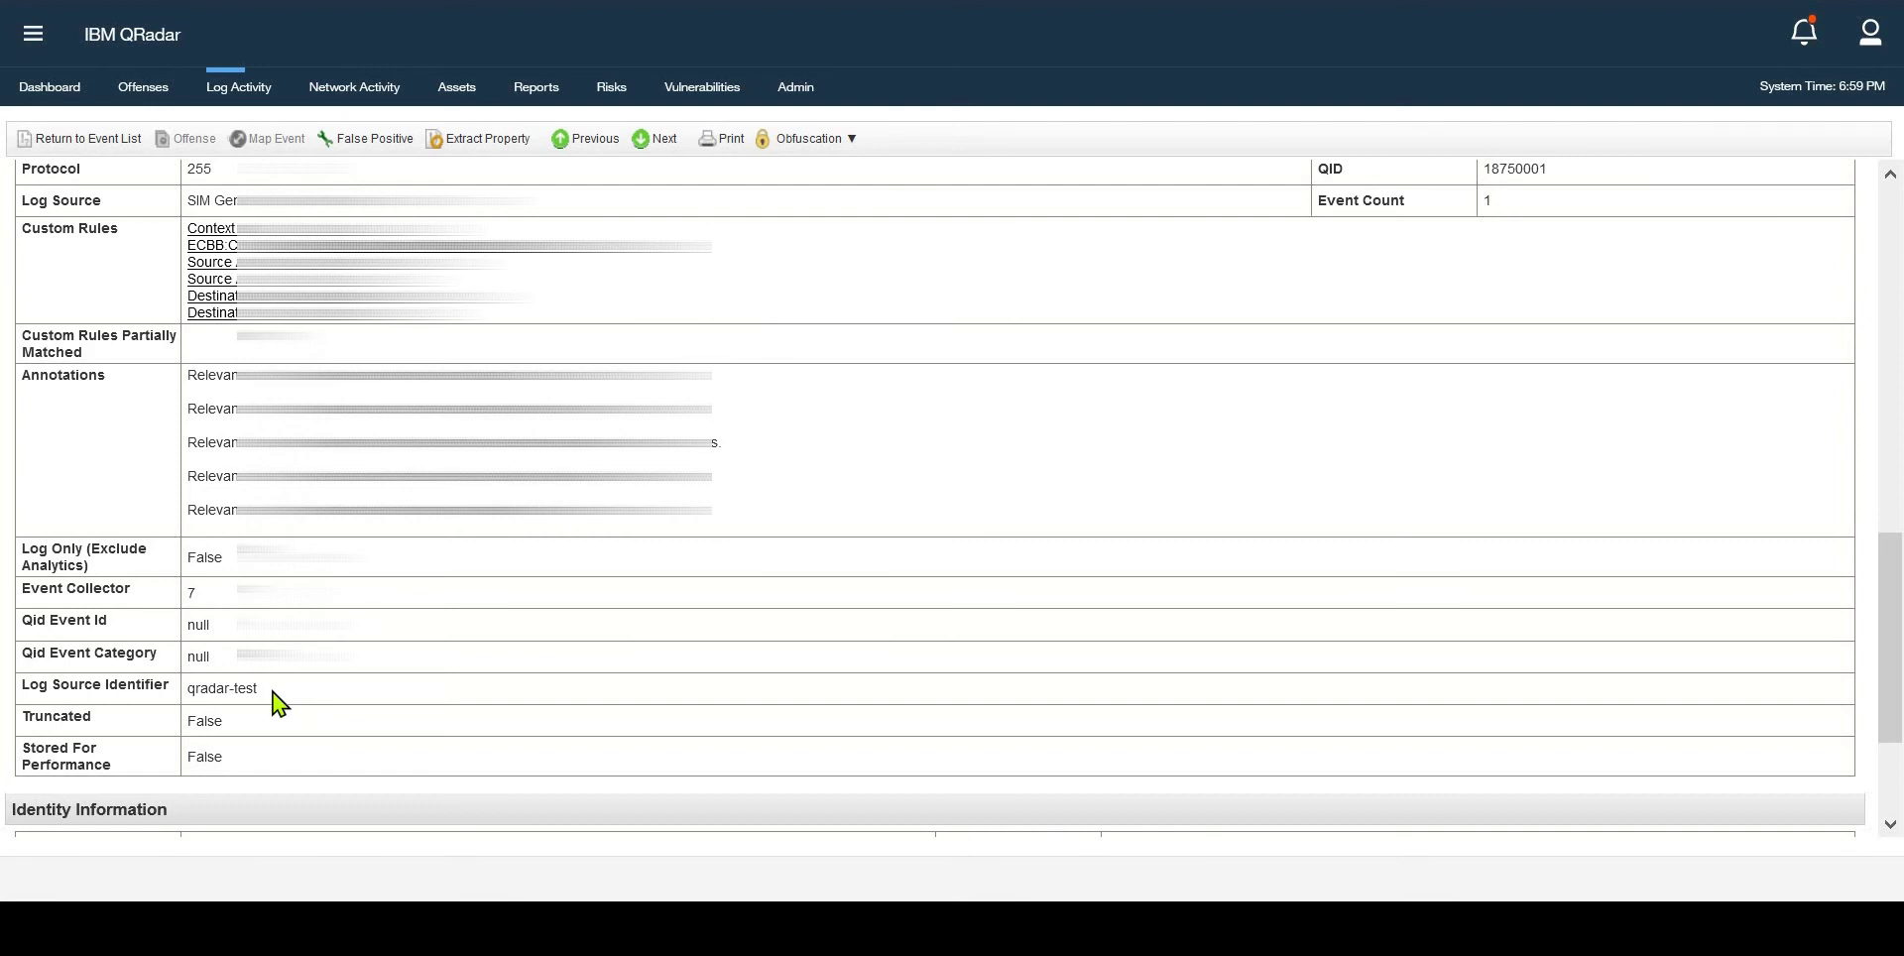
Copy the Log Source Identifier value "qradar-test" from the event's details
left_click_drag(260, 691, 185, 699)
left_click(270, 697)
left_click_drag(228, 693, 196, 697)
left_click(273, 695)
left_click_drag(256, 688, 185, 689)
key("ctrl+c")
Reopen the log sources list in Log Source Management from the administration settings and filter it by the Linux OS type
left_click(799, 88)
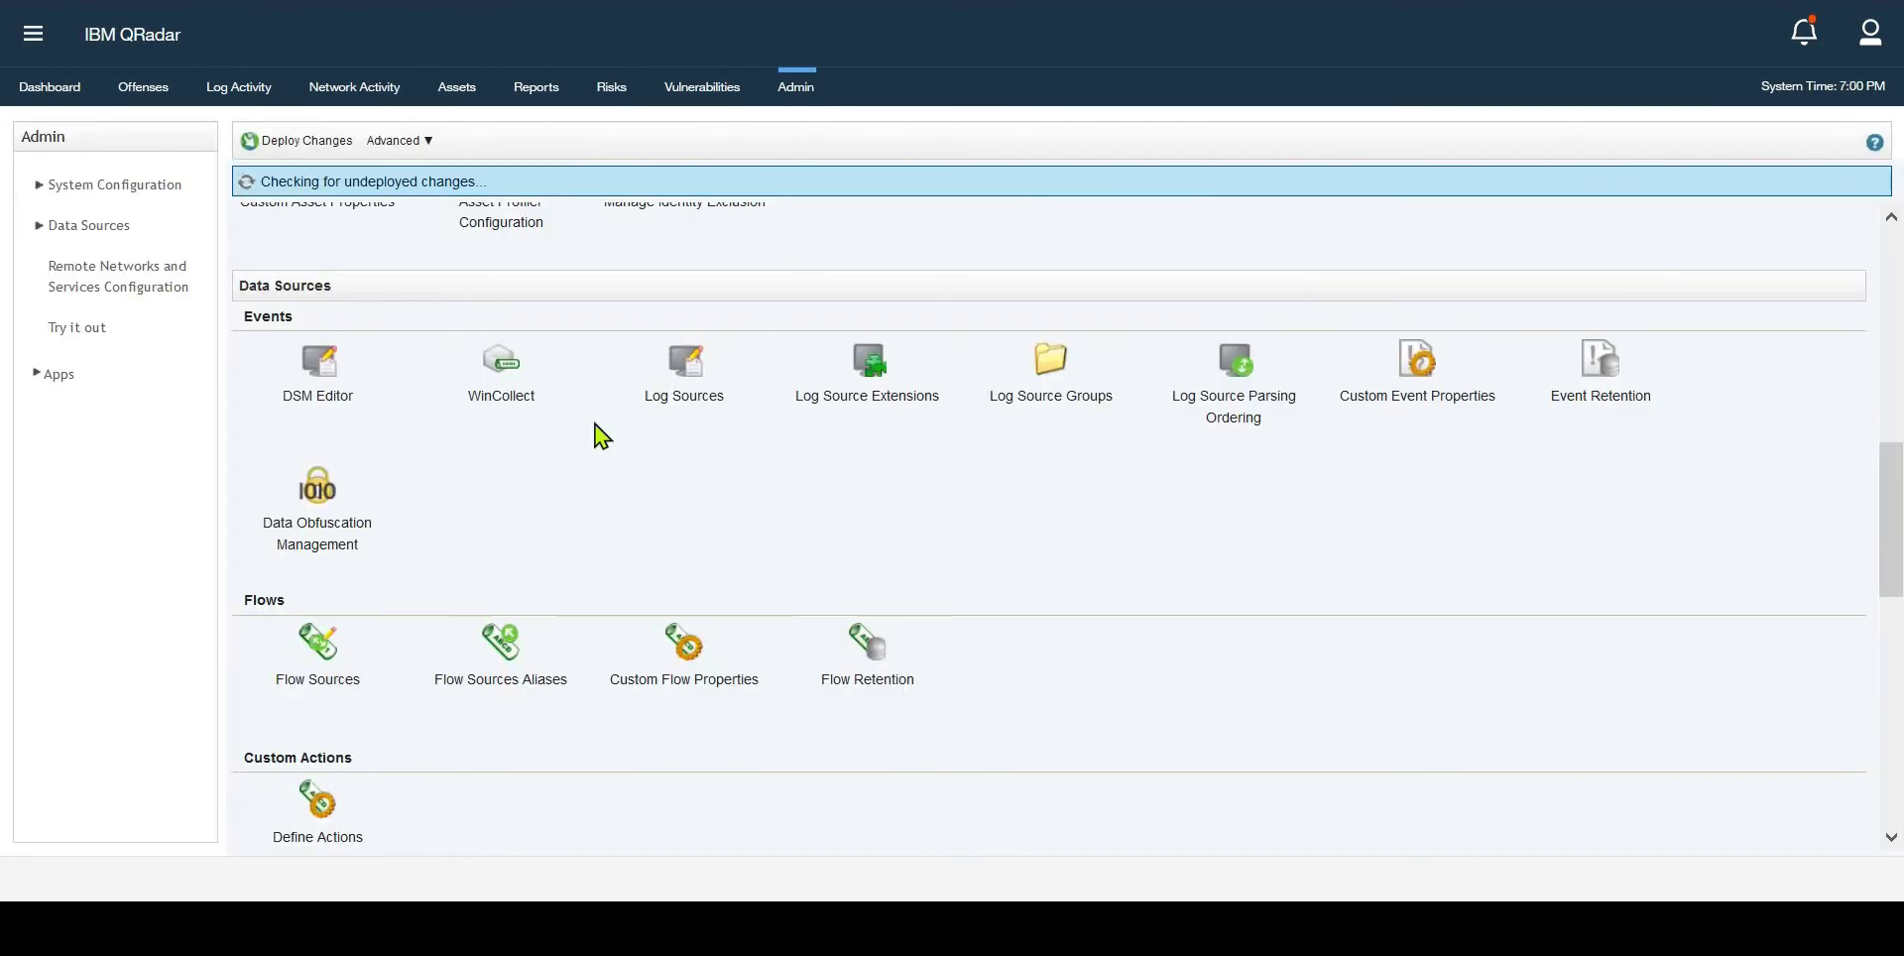
left_click(715, 418)
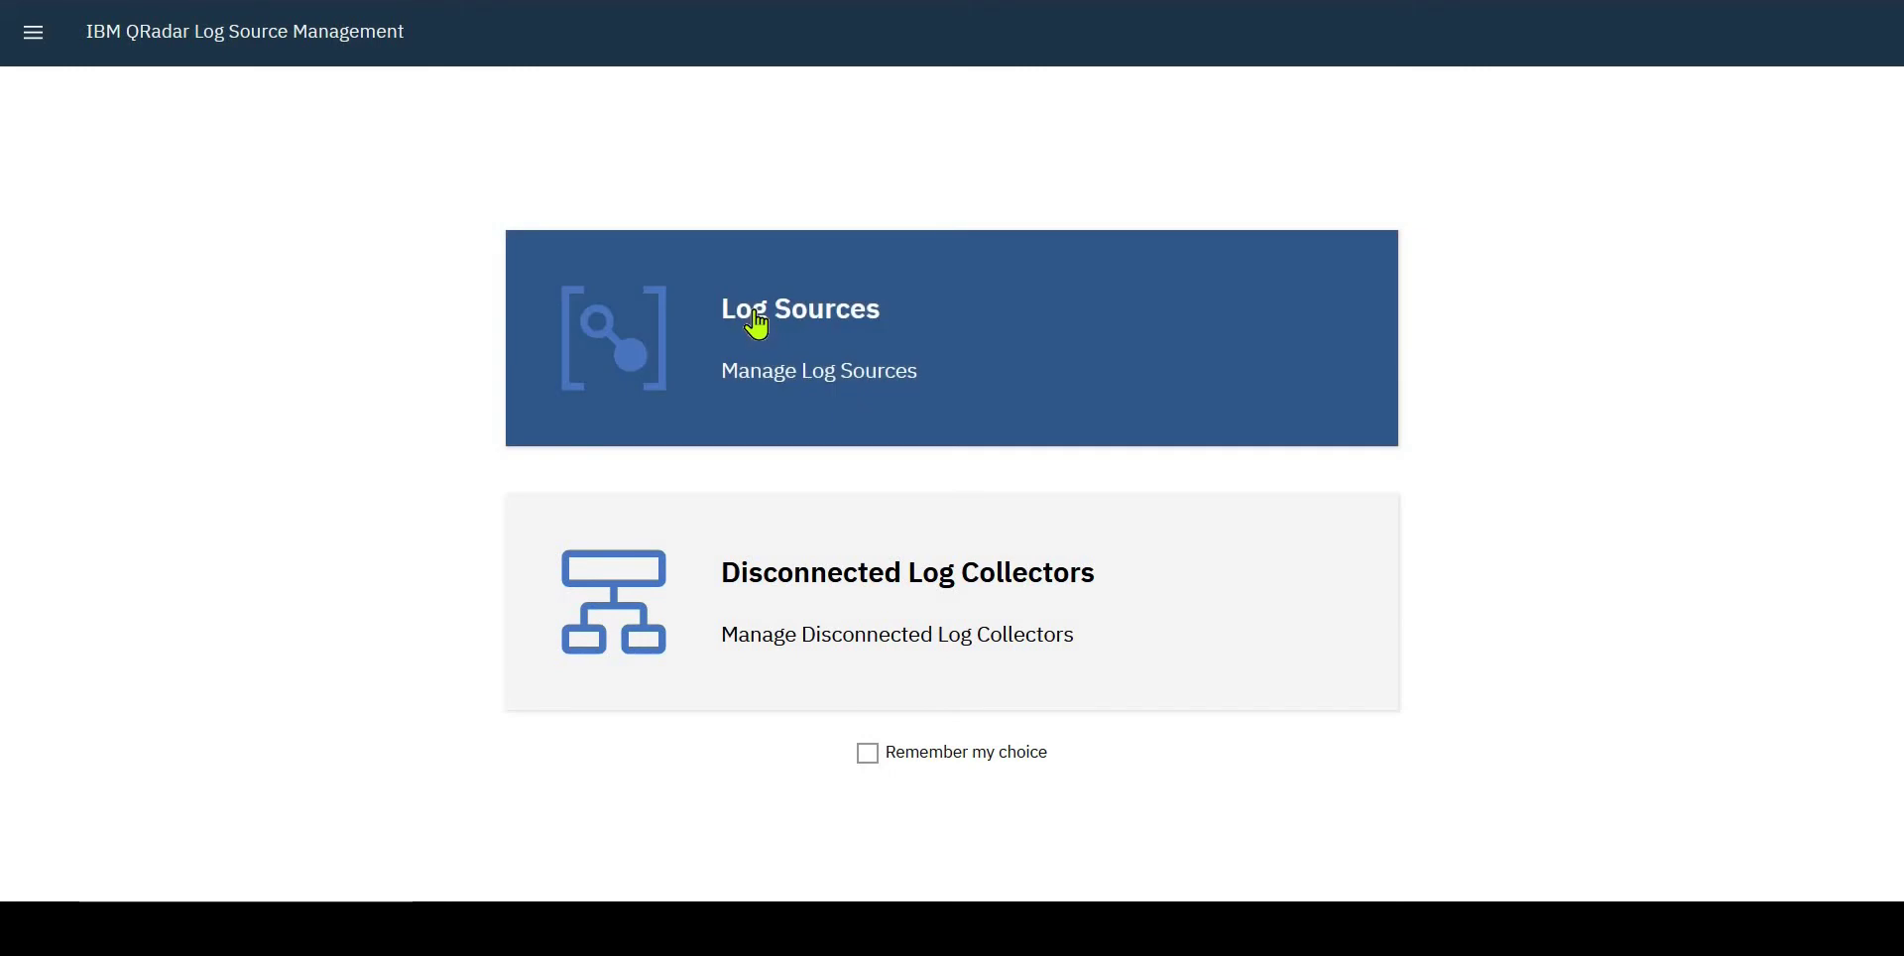
left_click(761, 325)
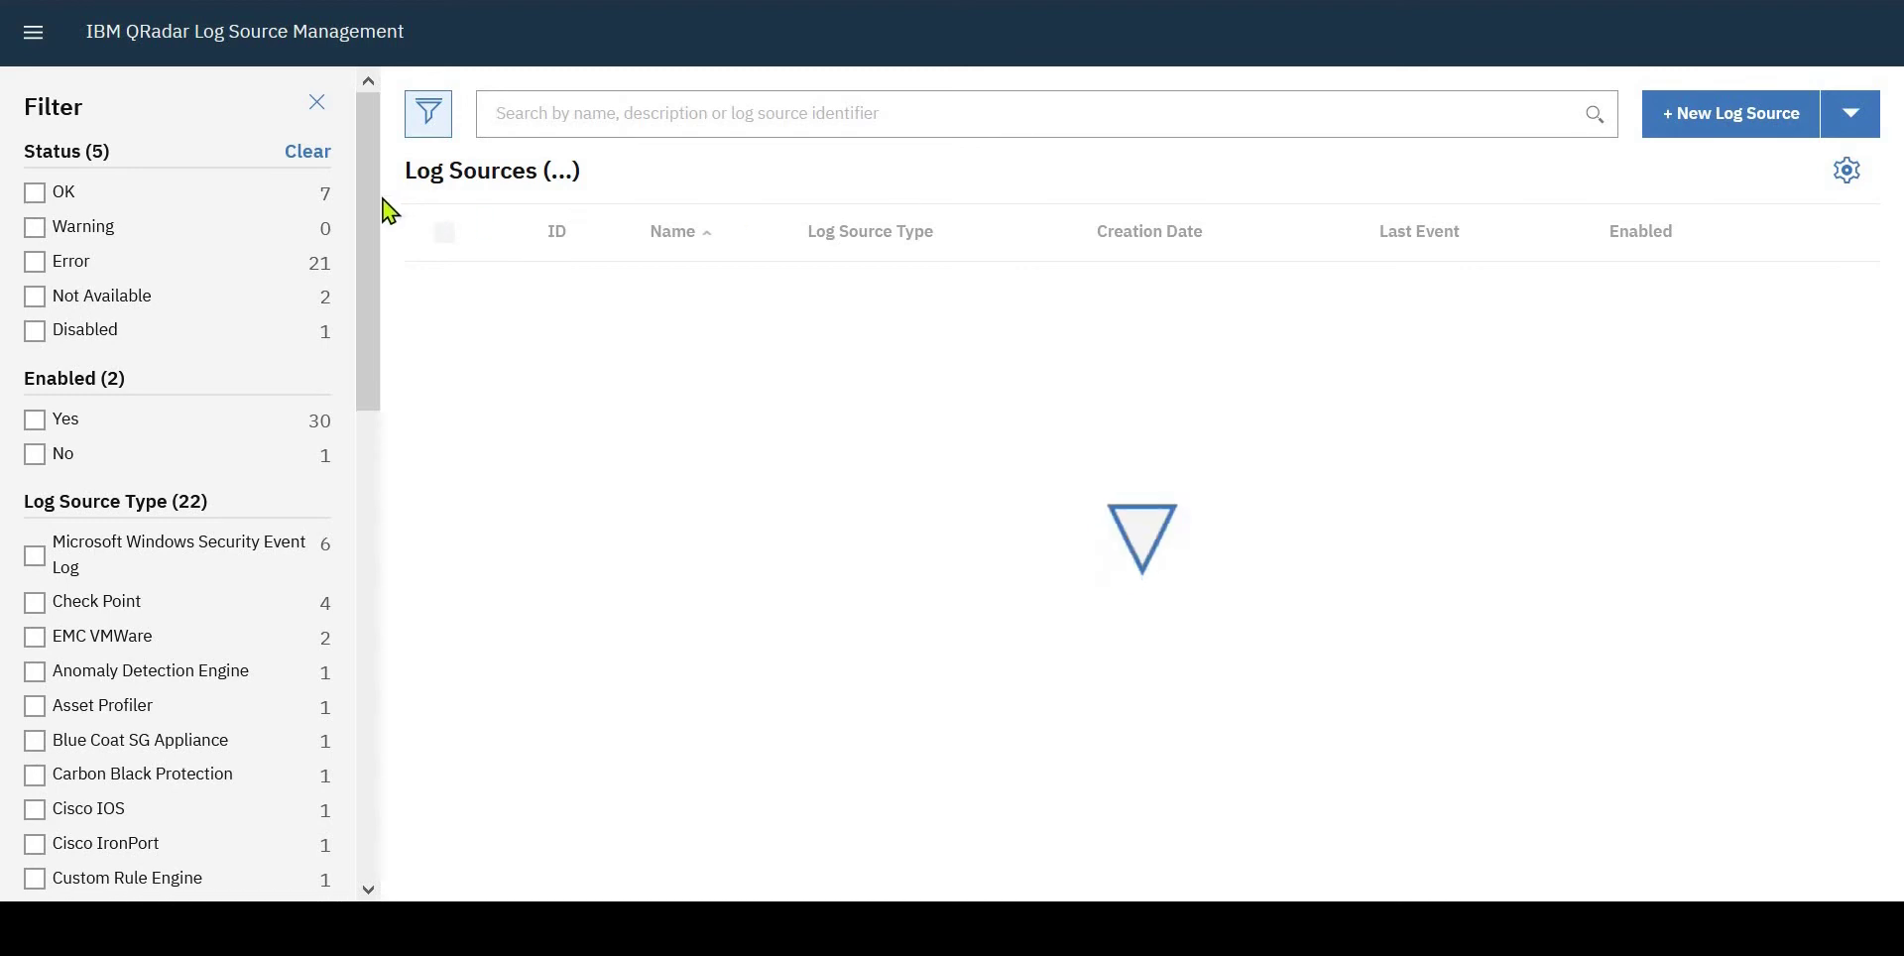
scroll(382, 446, "down", 6)
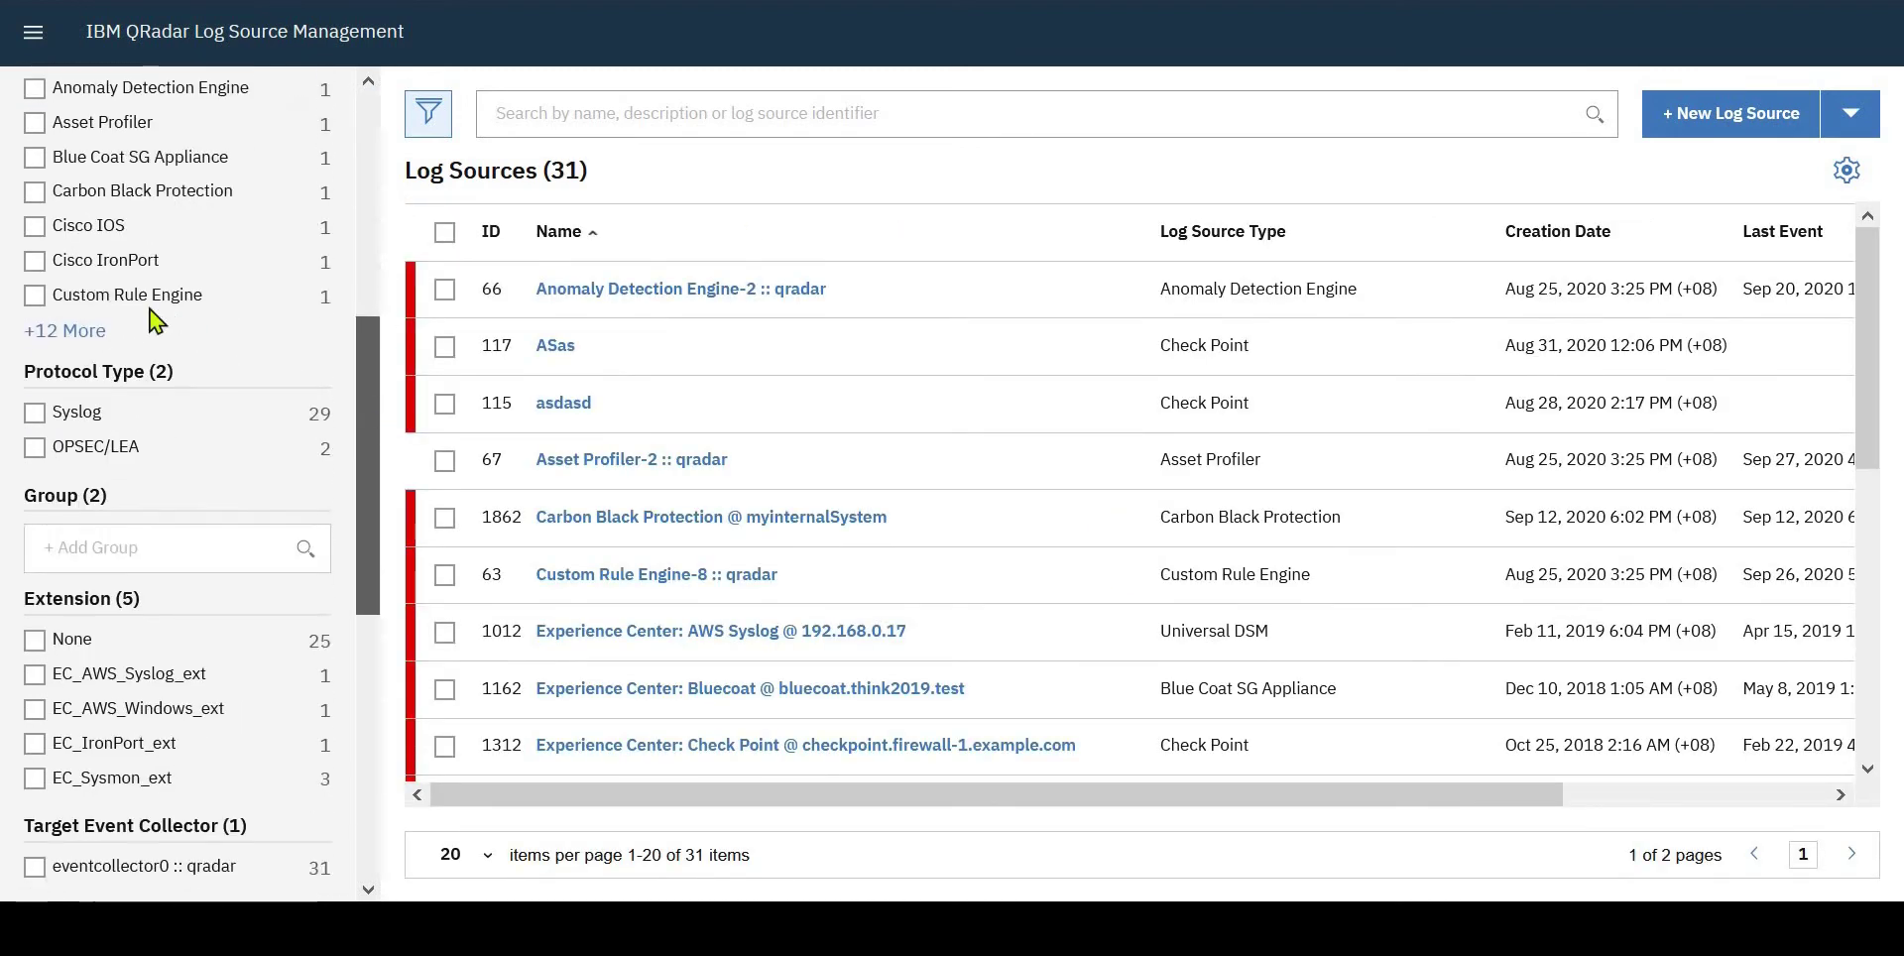
left_click(64, 327)
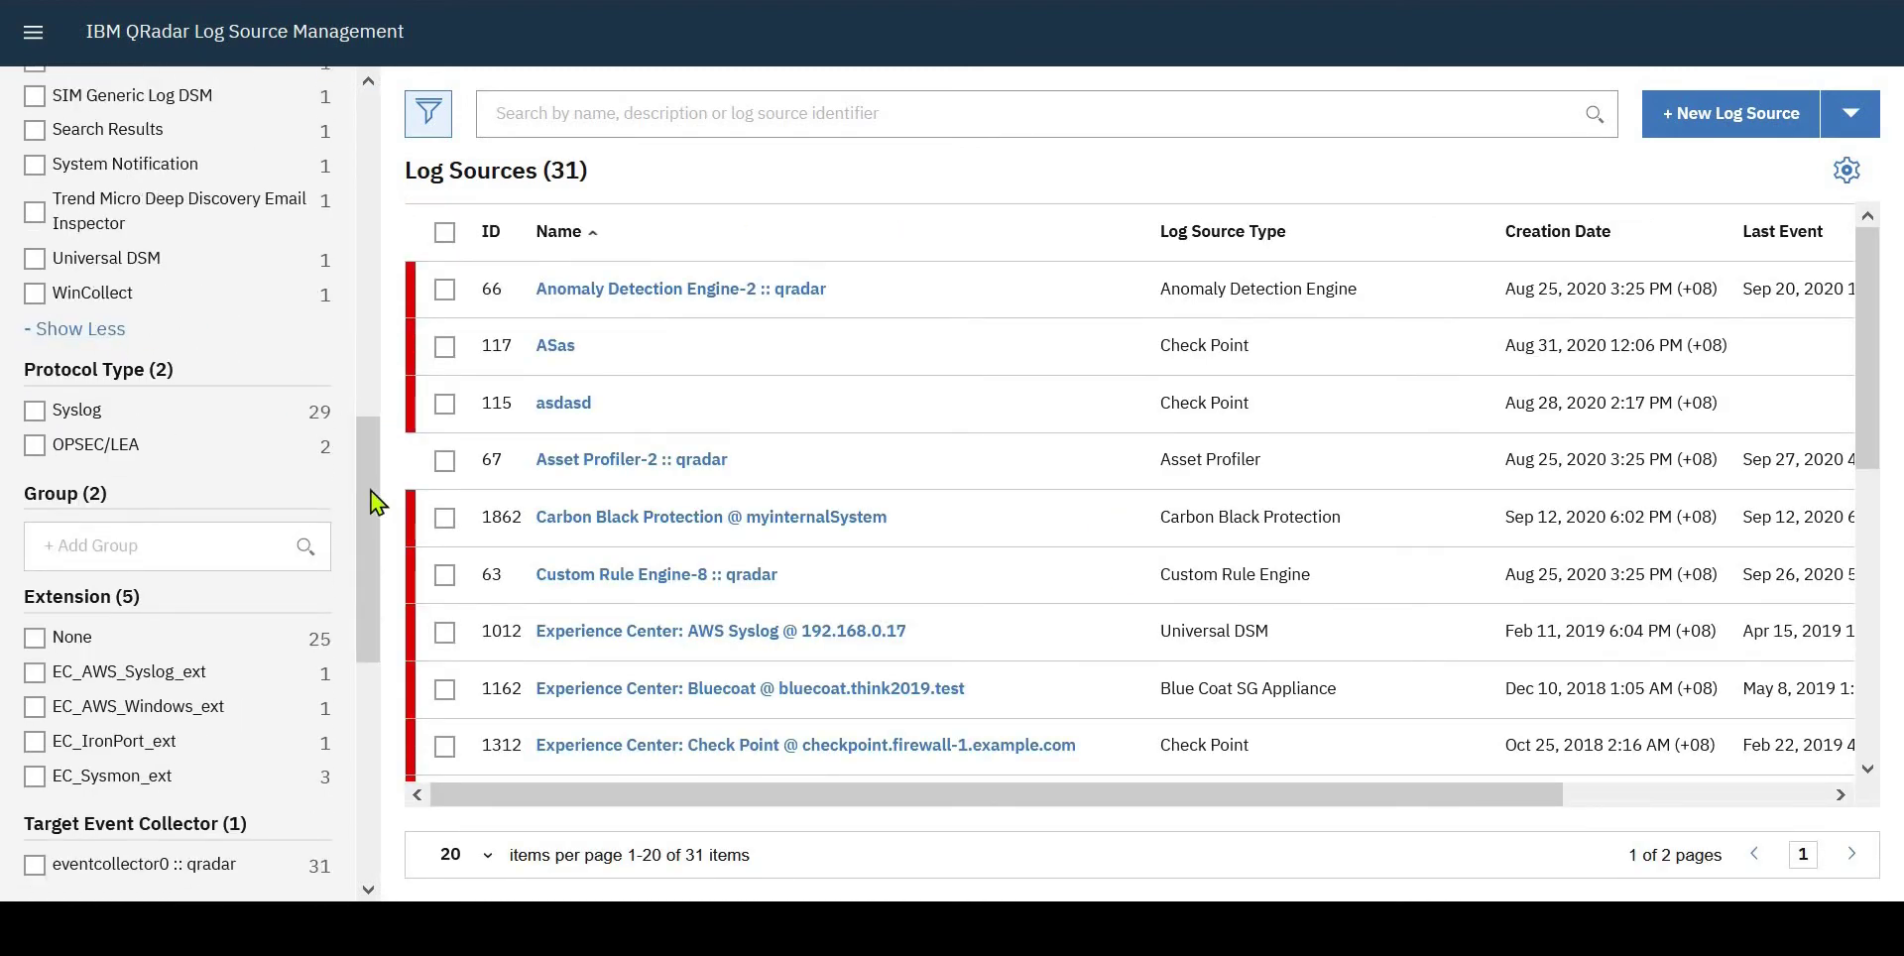
left_click_drag(375, 499, 385, 375)
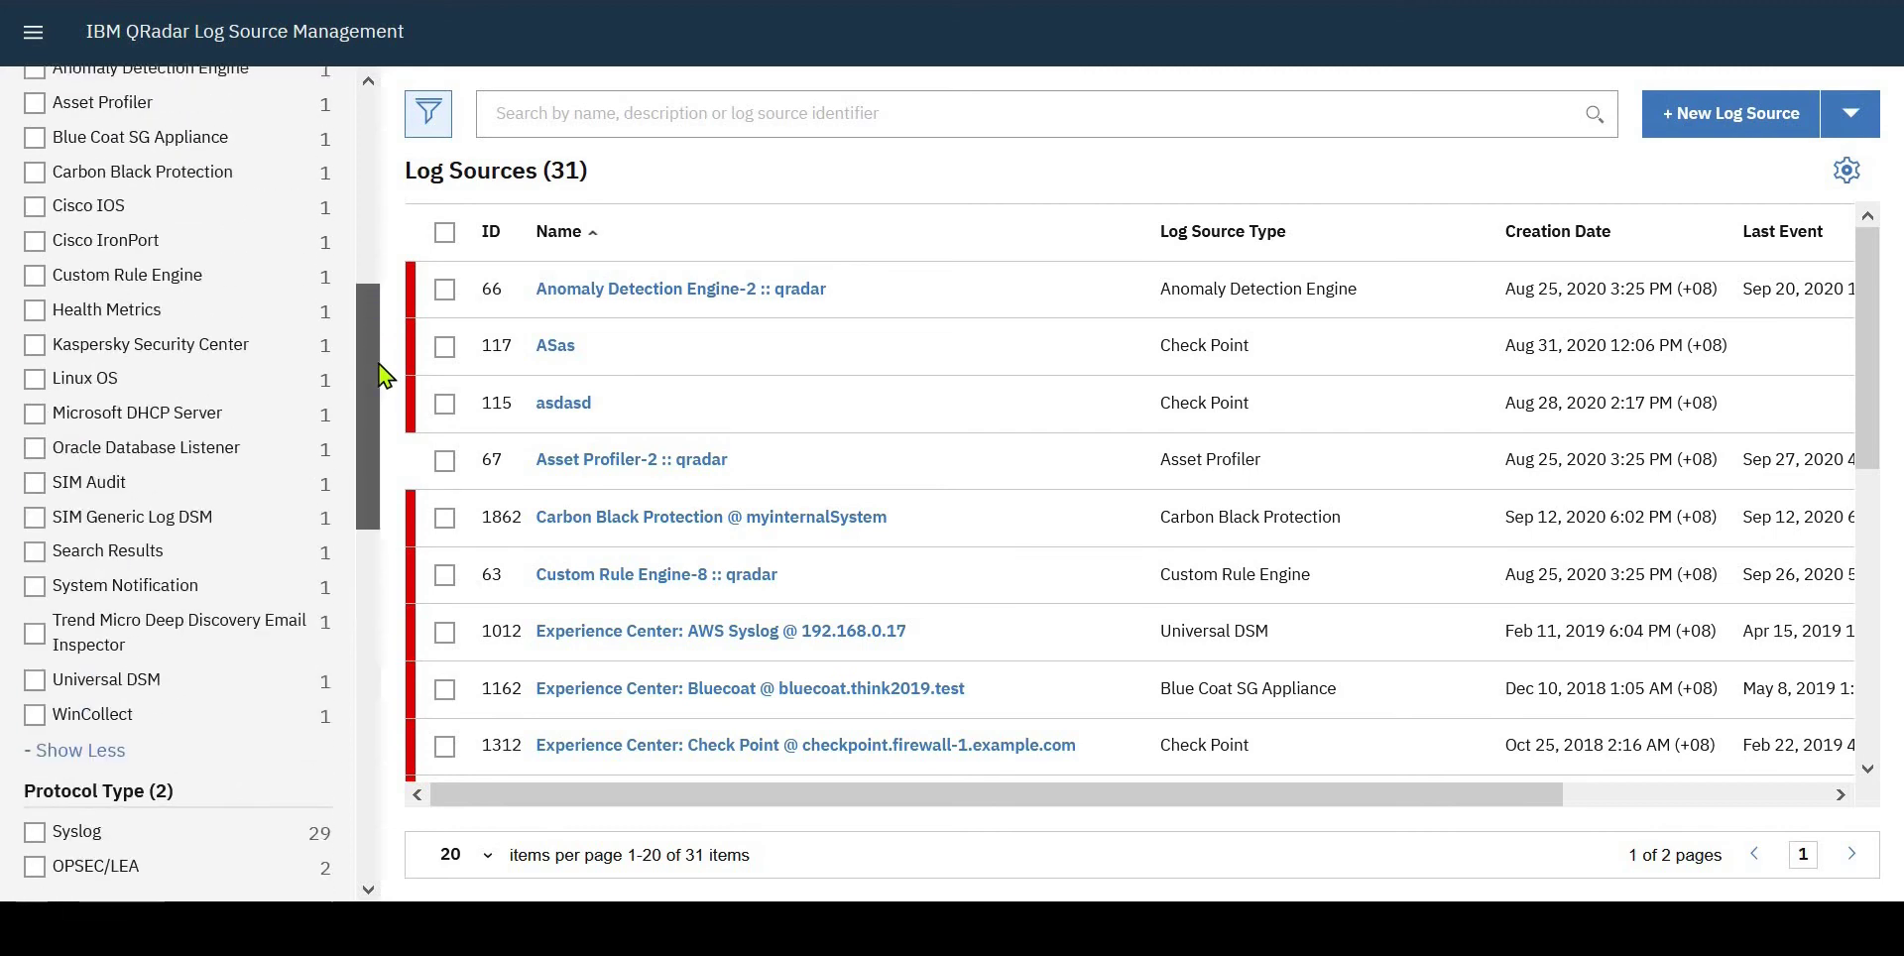
left_click(96, 389)
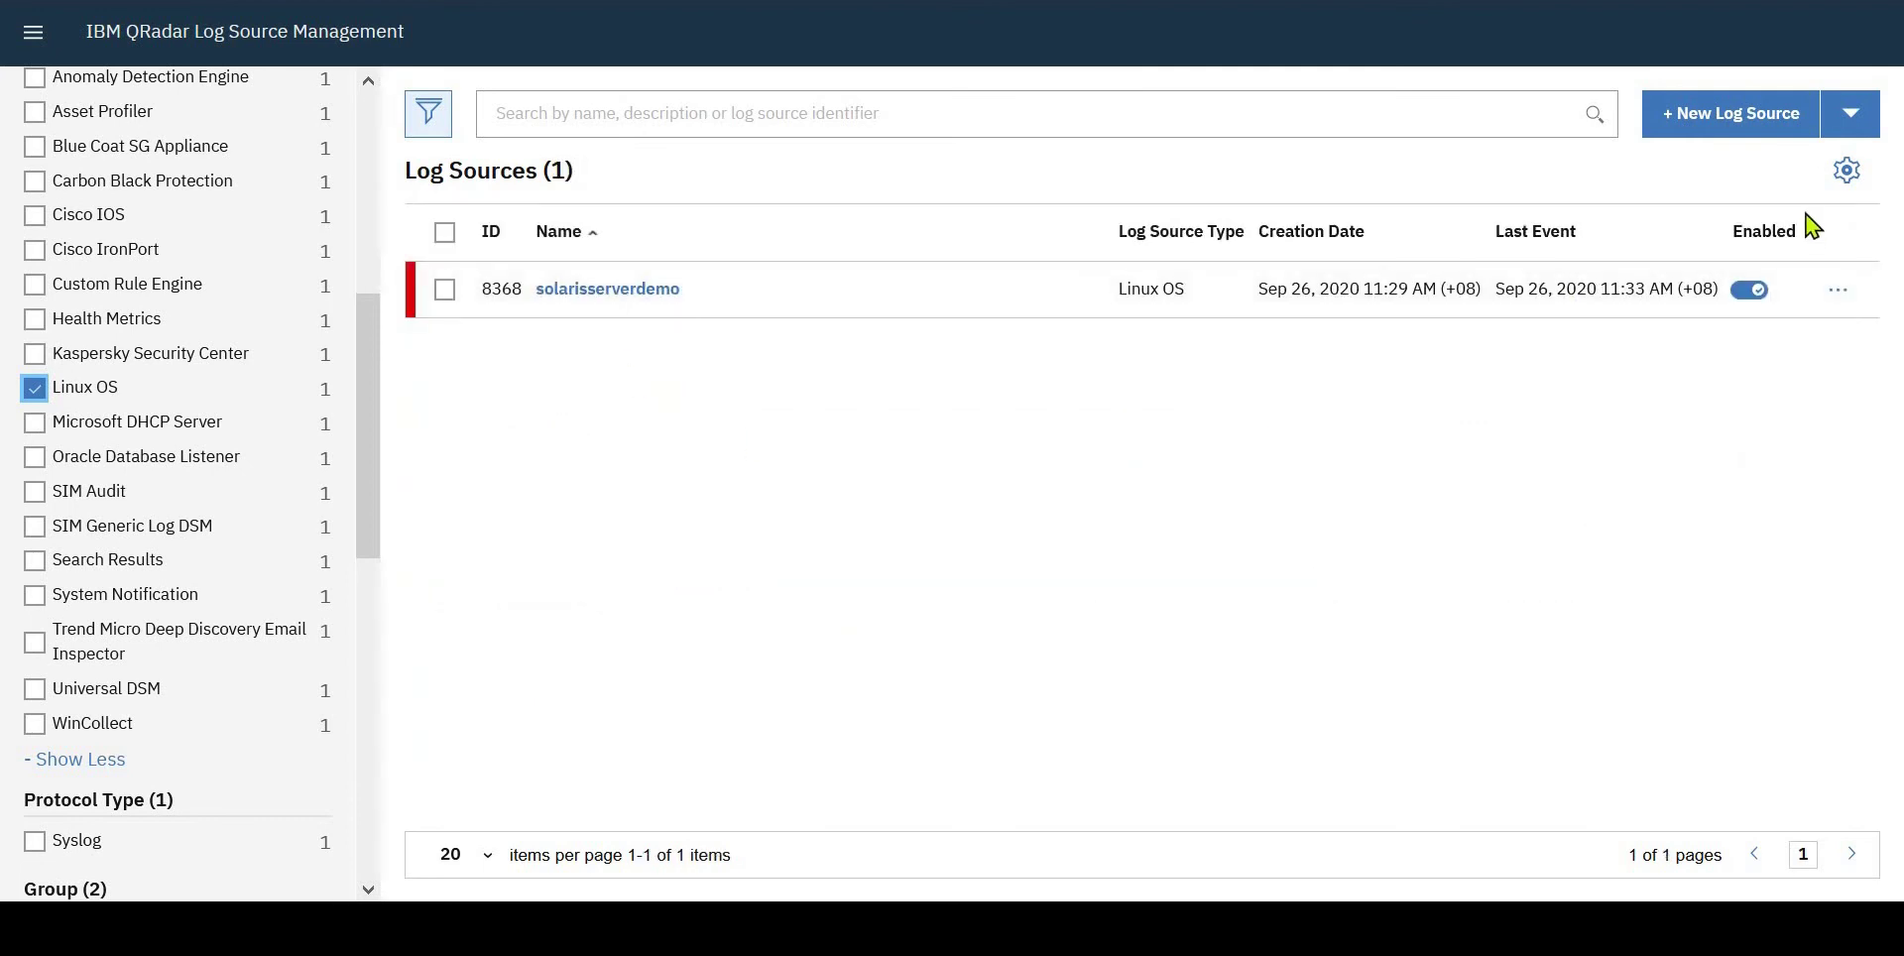
Start adding a single new log source with the Linux OS log source type and the Syslog protocol
left_click(1737, 142)
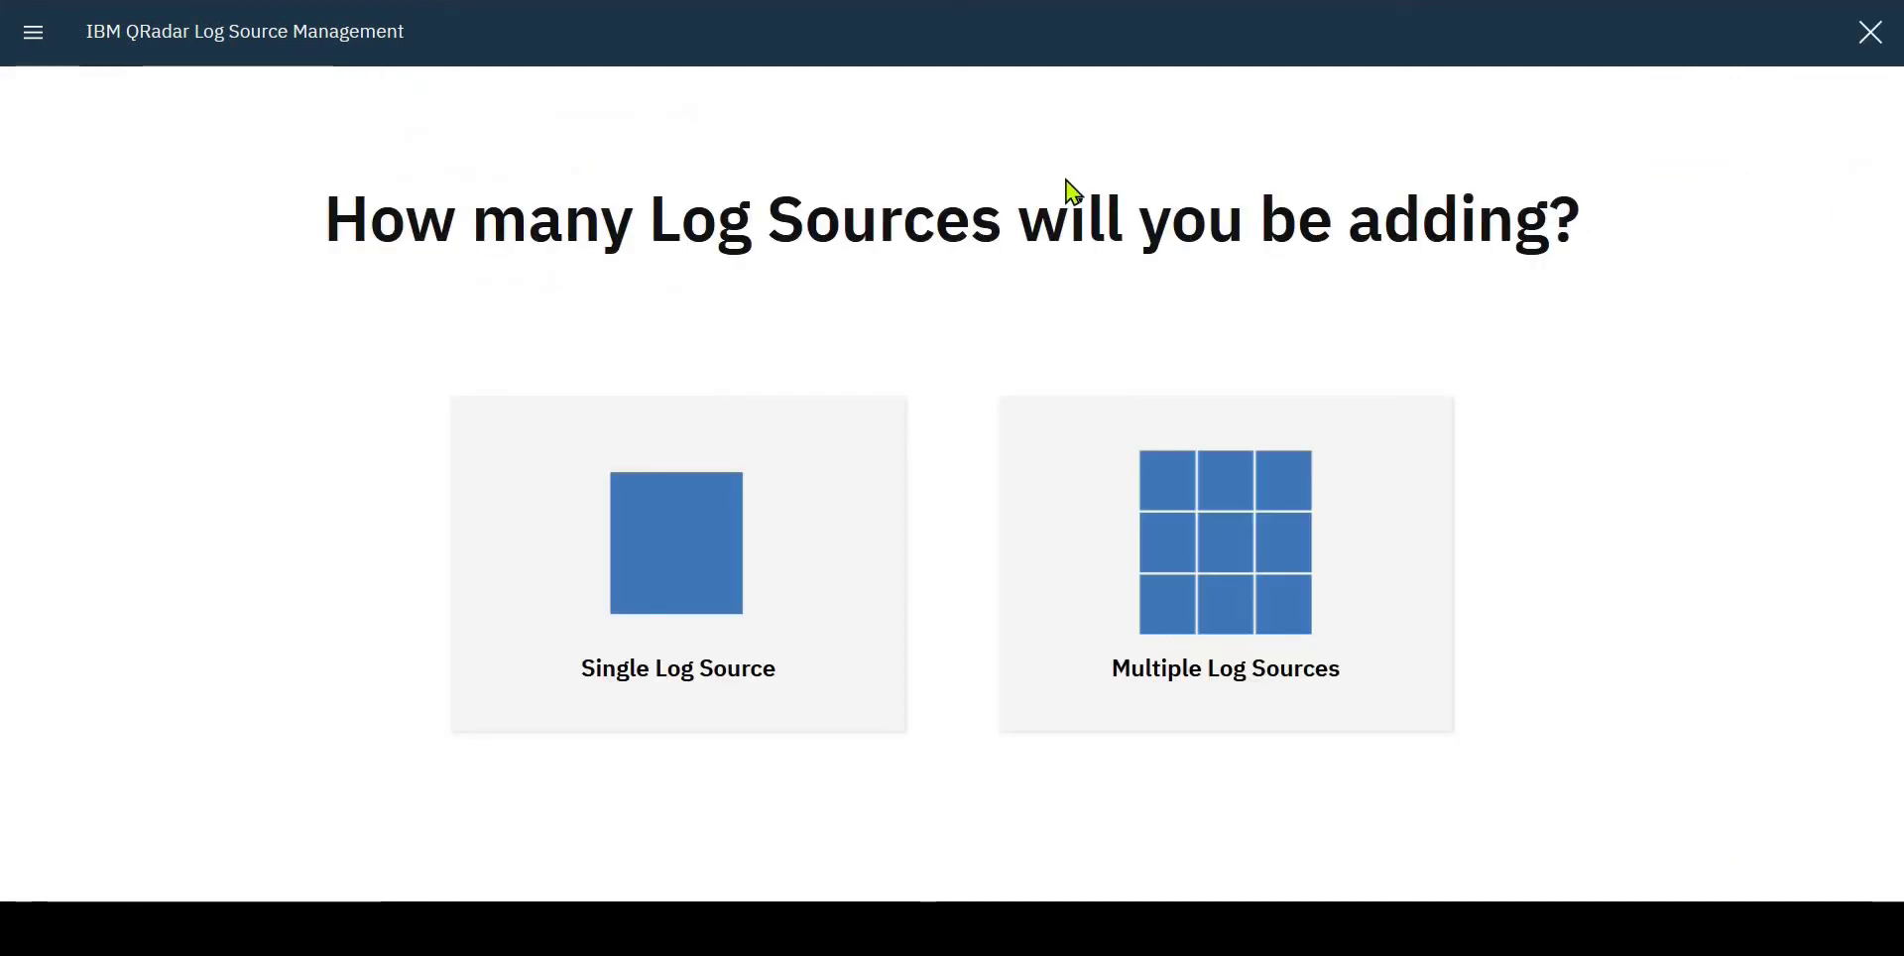
left_click(691, 533)
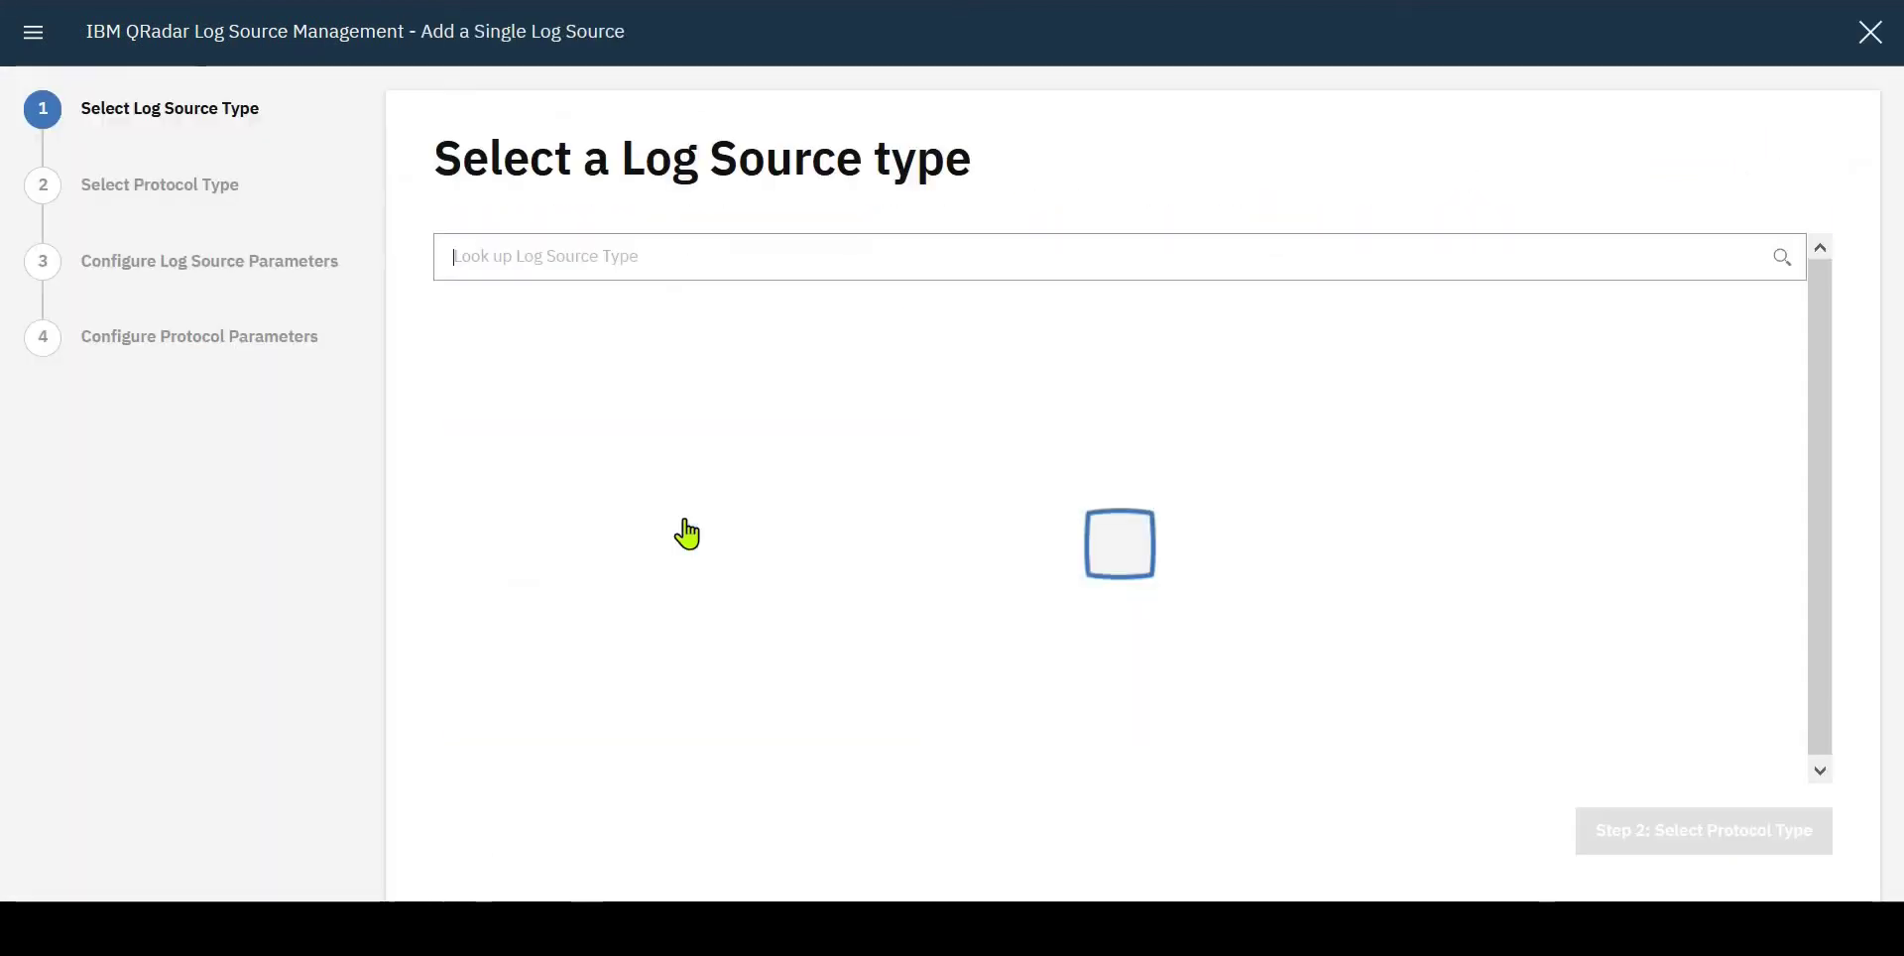
left_click(655, 258)
type("linu")
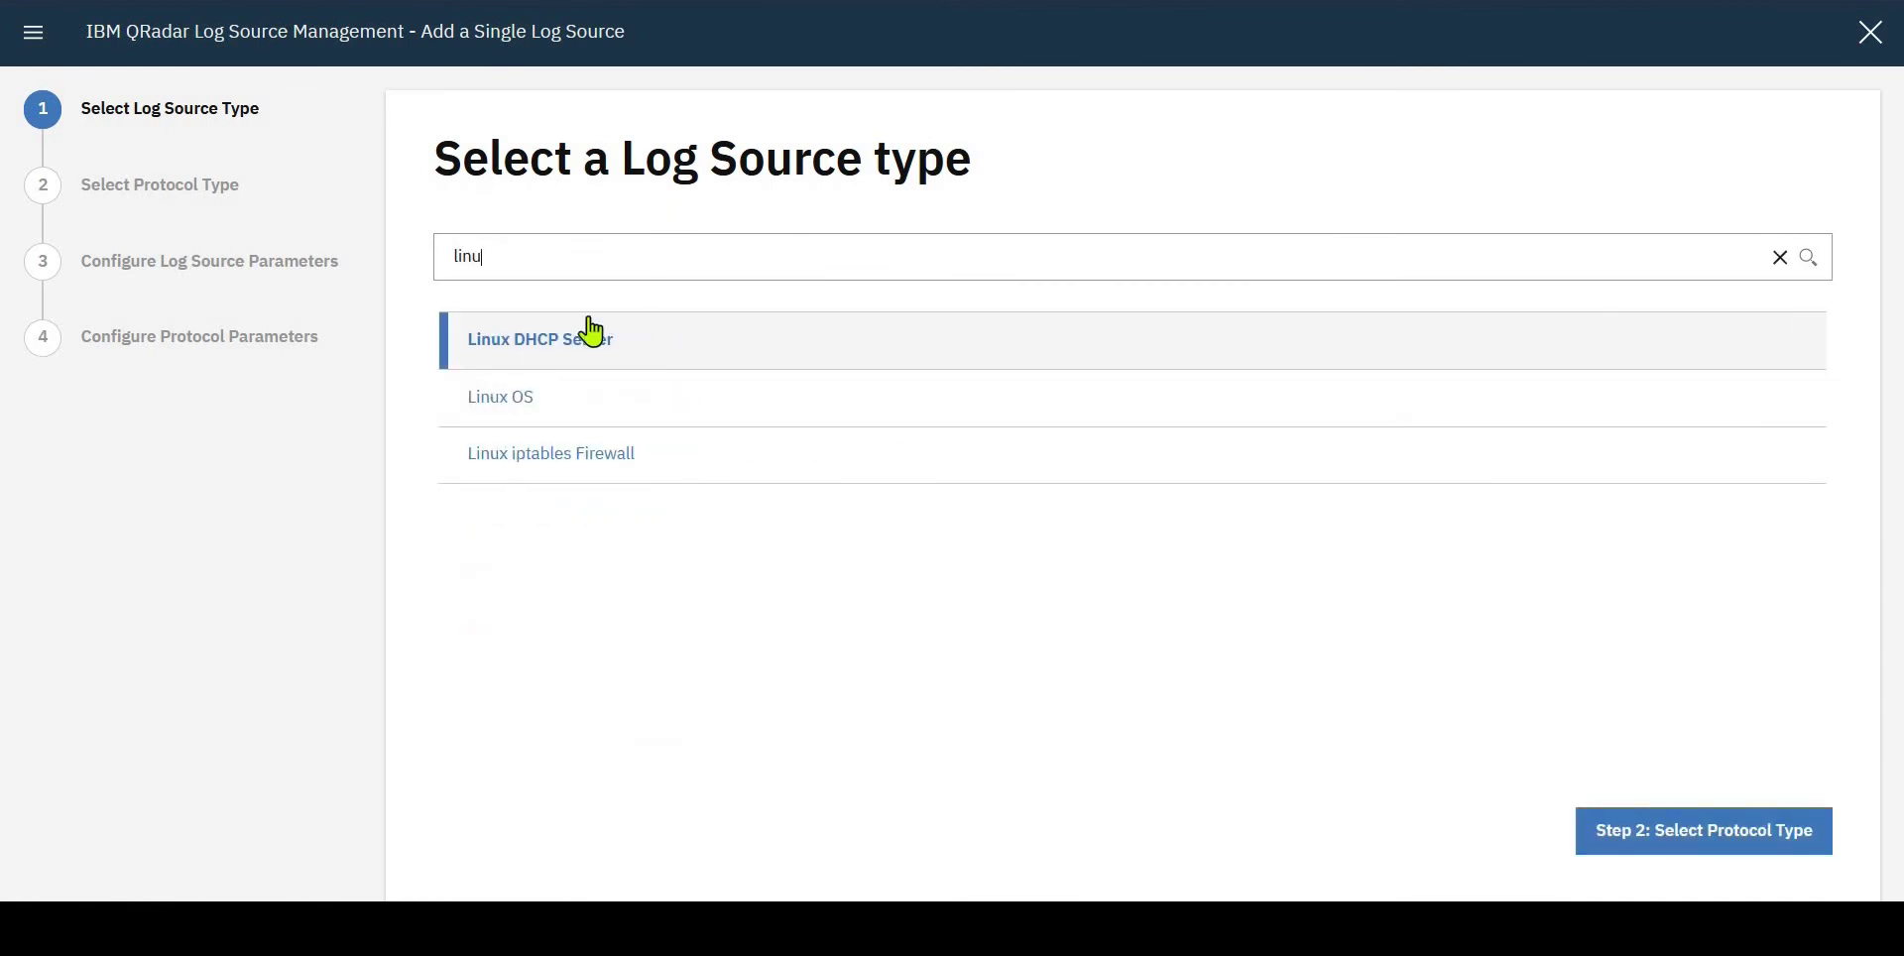
left_click(520, 404)
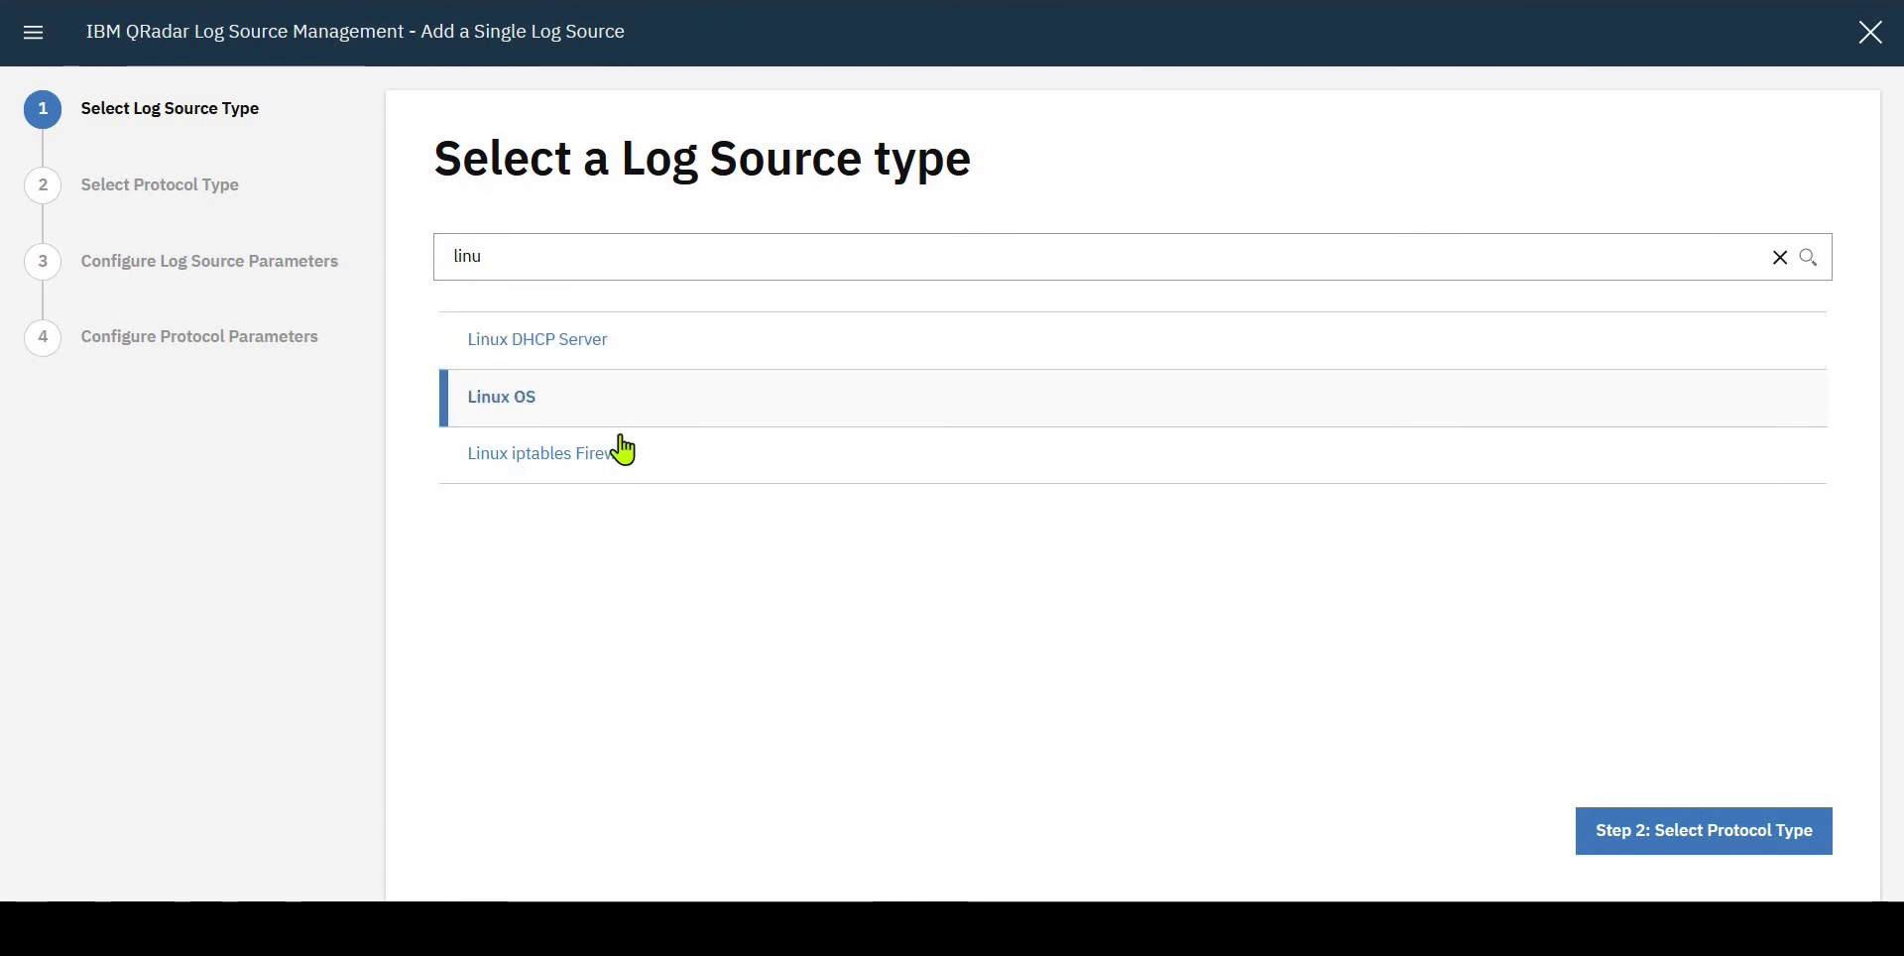
left_click(1679, 848)
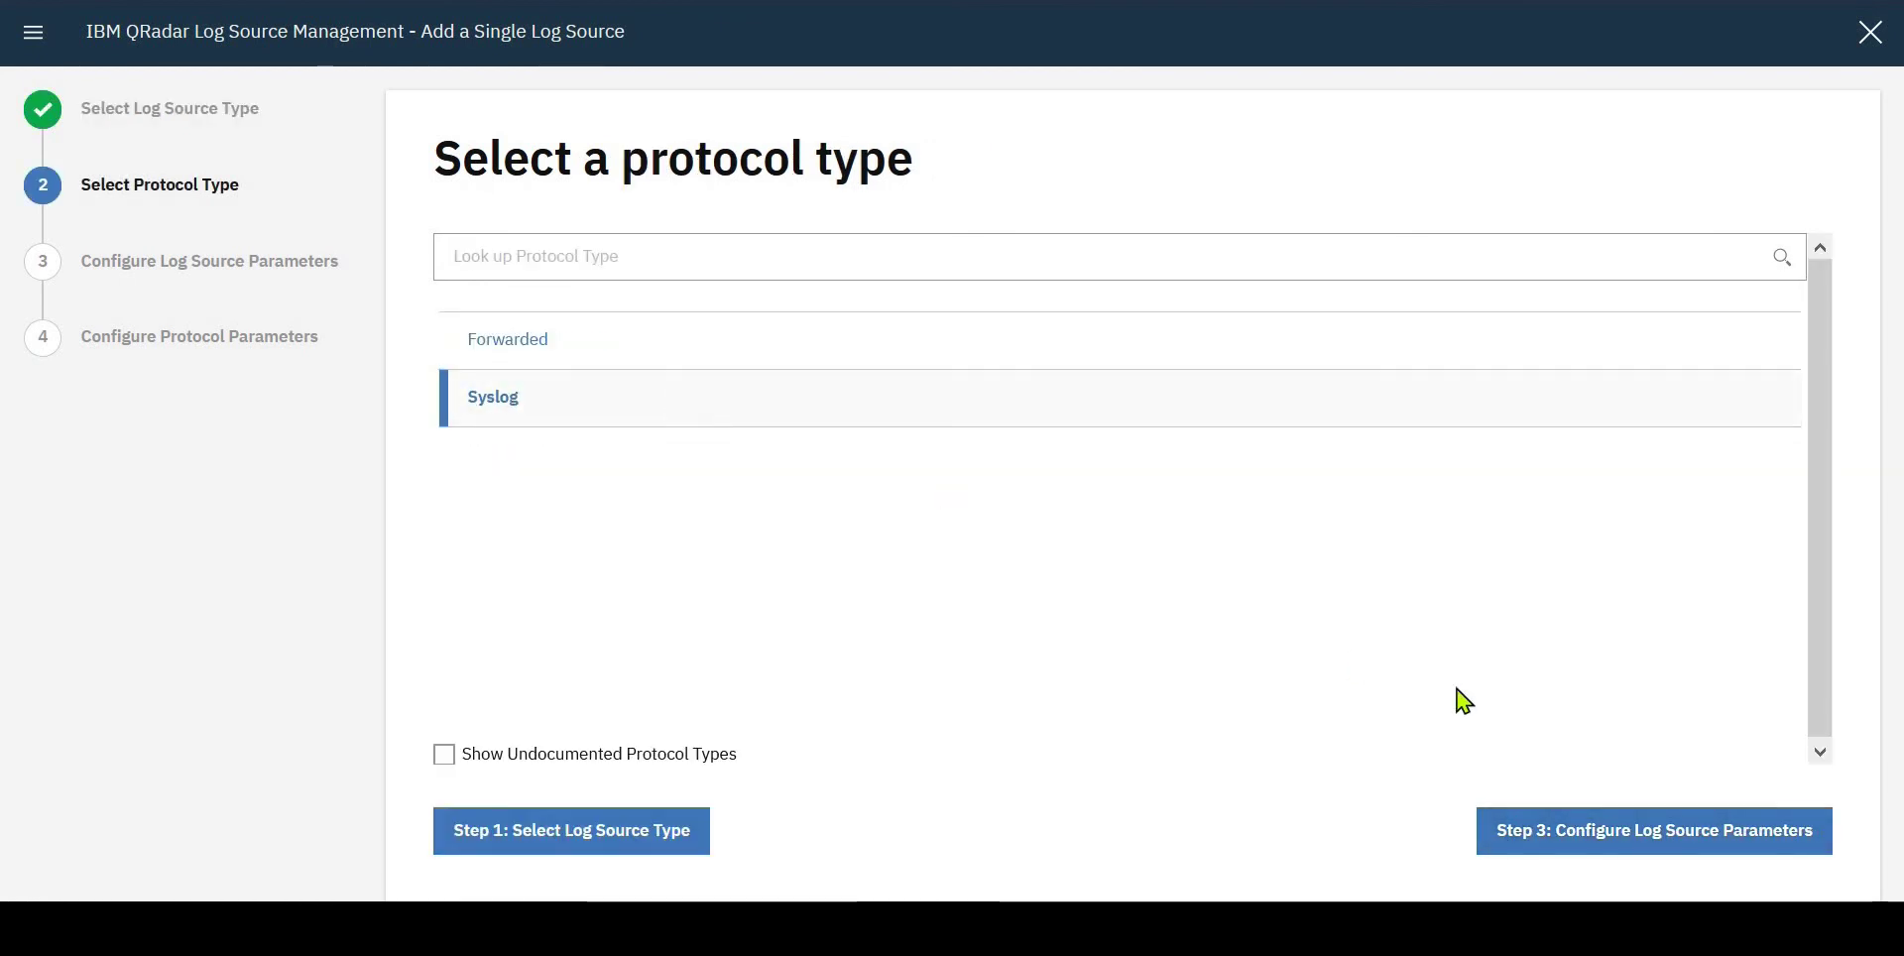
left_click(1616, 836)
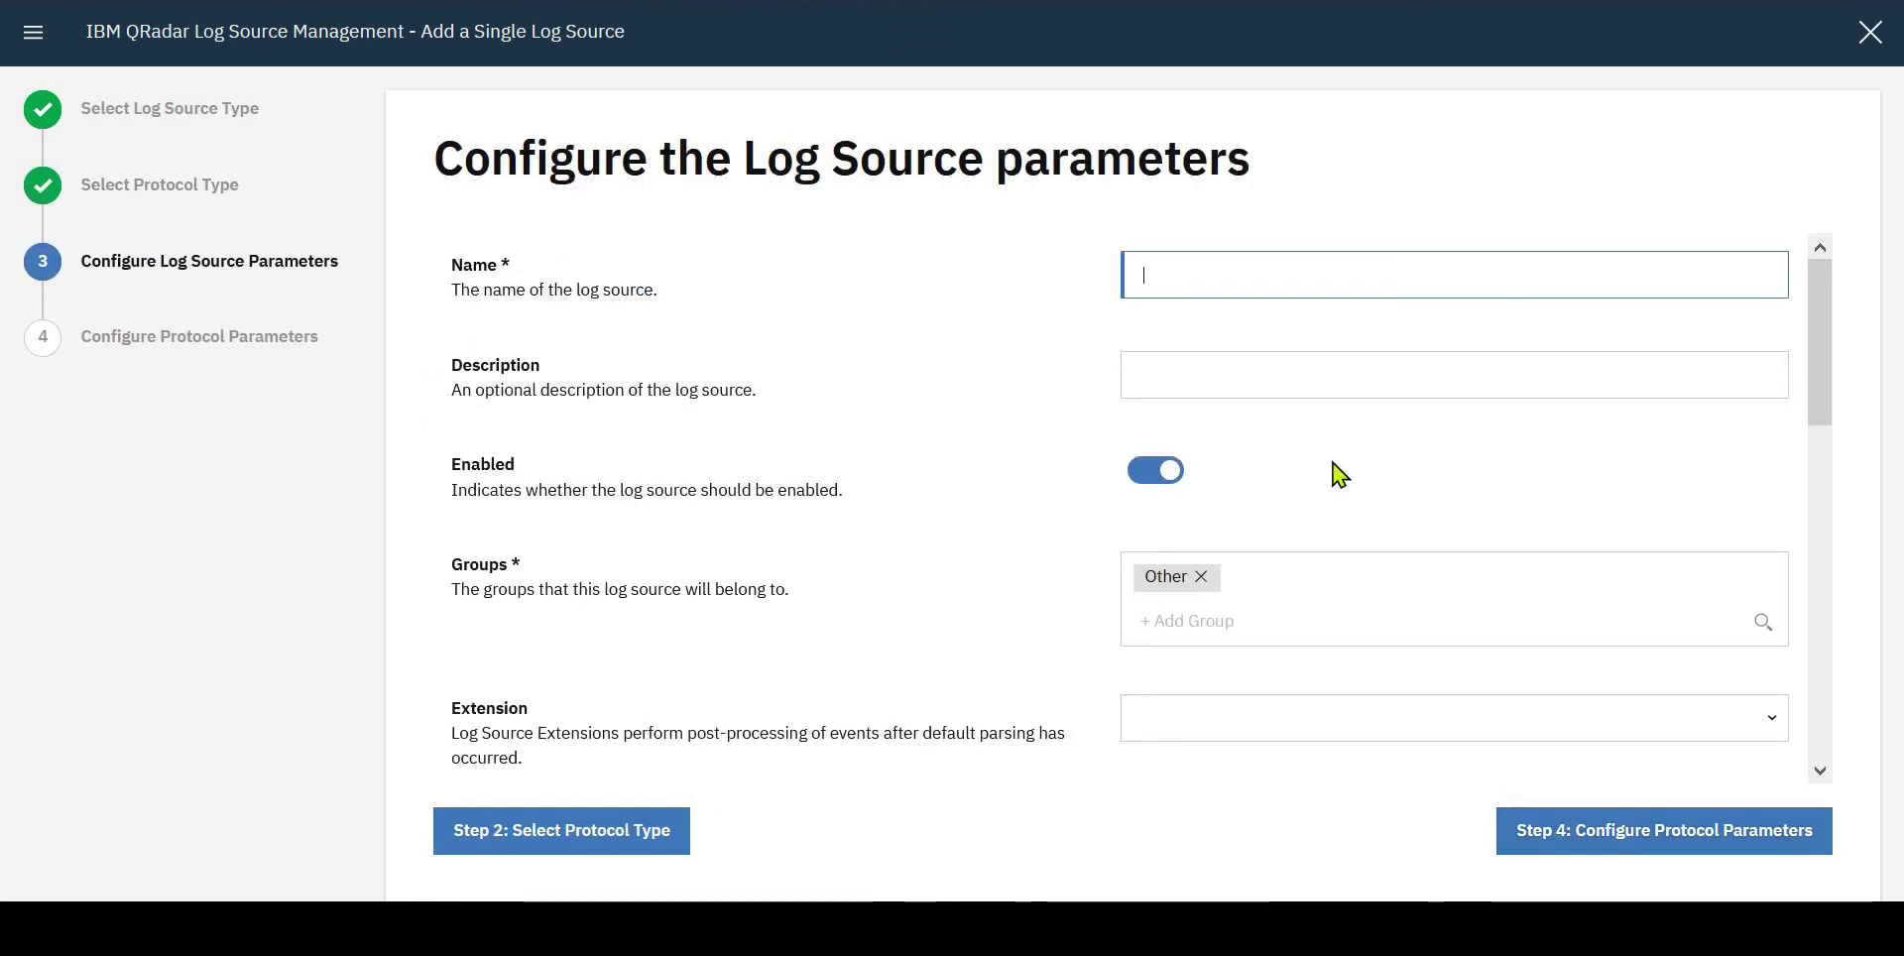
Name the log source "linuxdemo" with the description "linuxdemomanual", keep the other parameters at their defaults, and continue to the protocol parameters
type("linuxdemo")
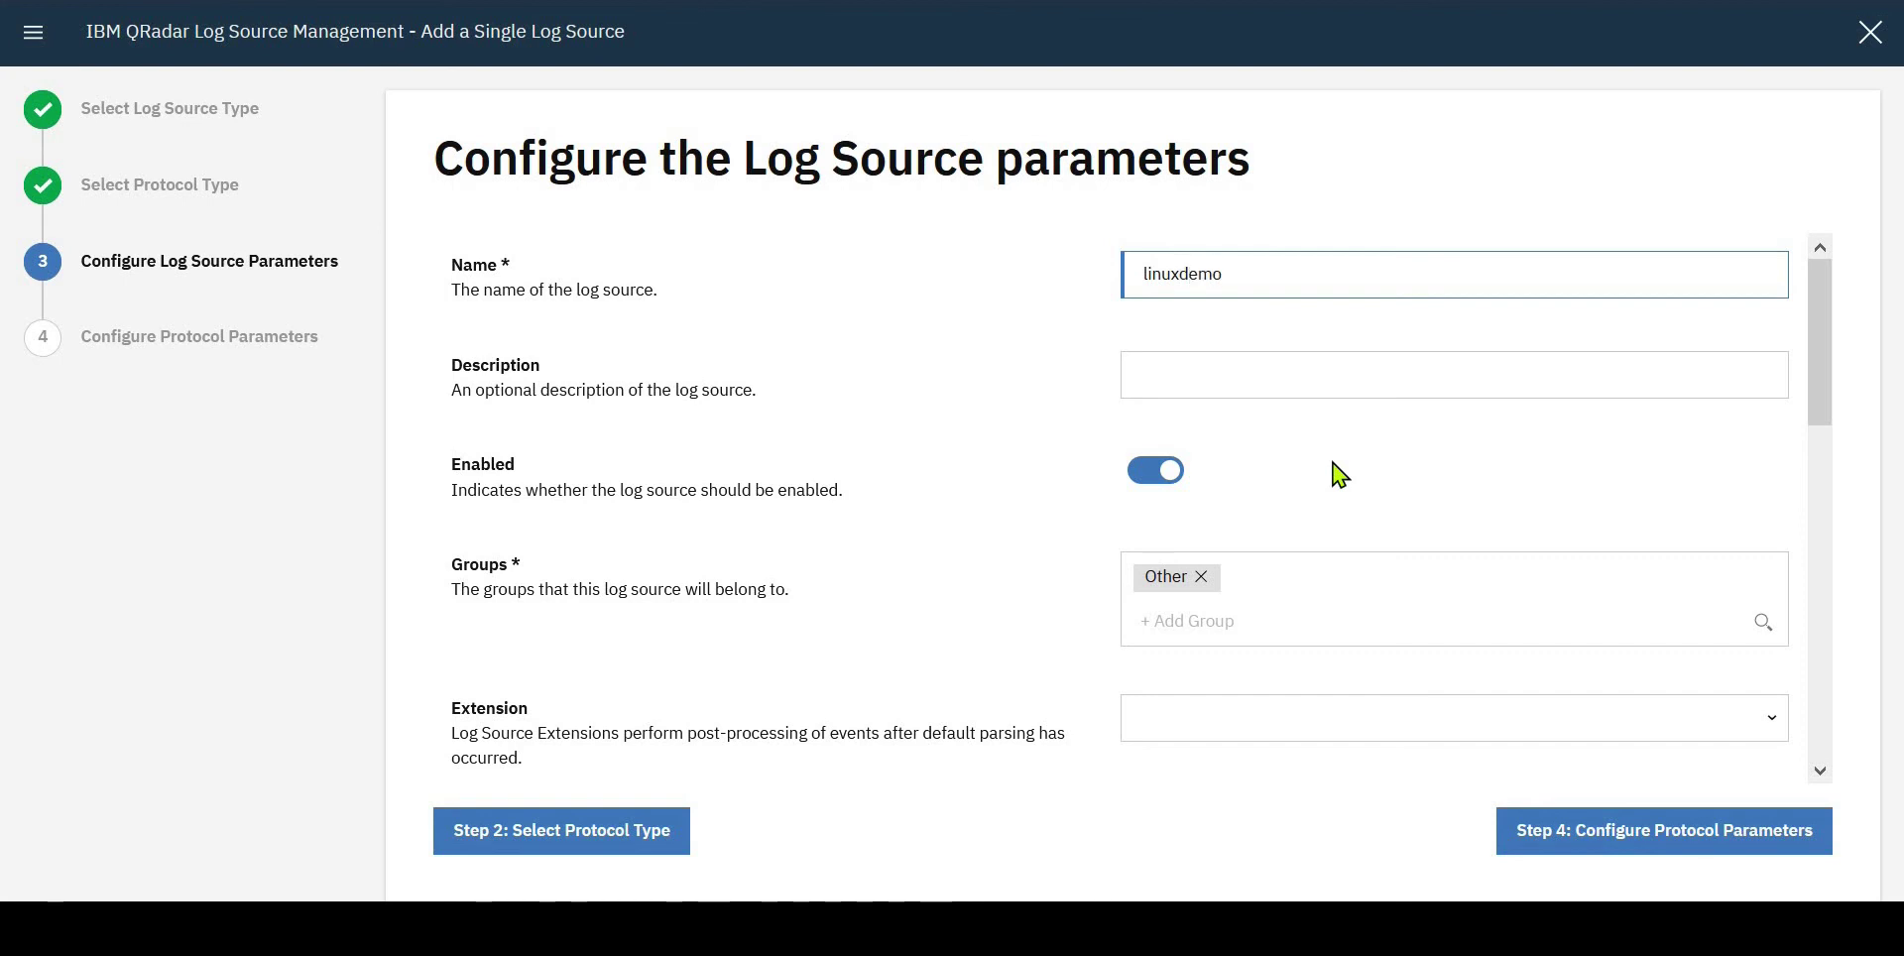
key("Tab")
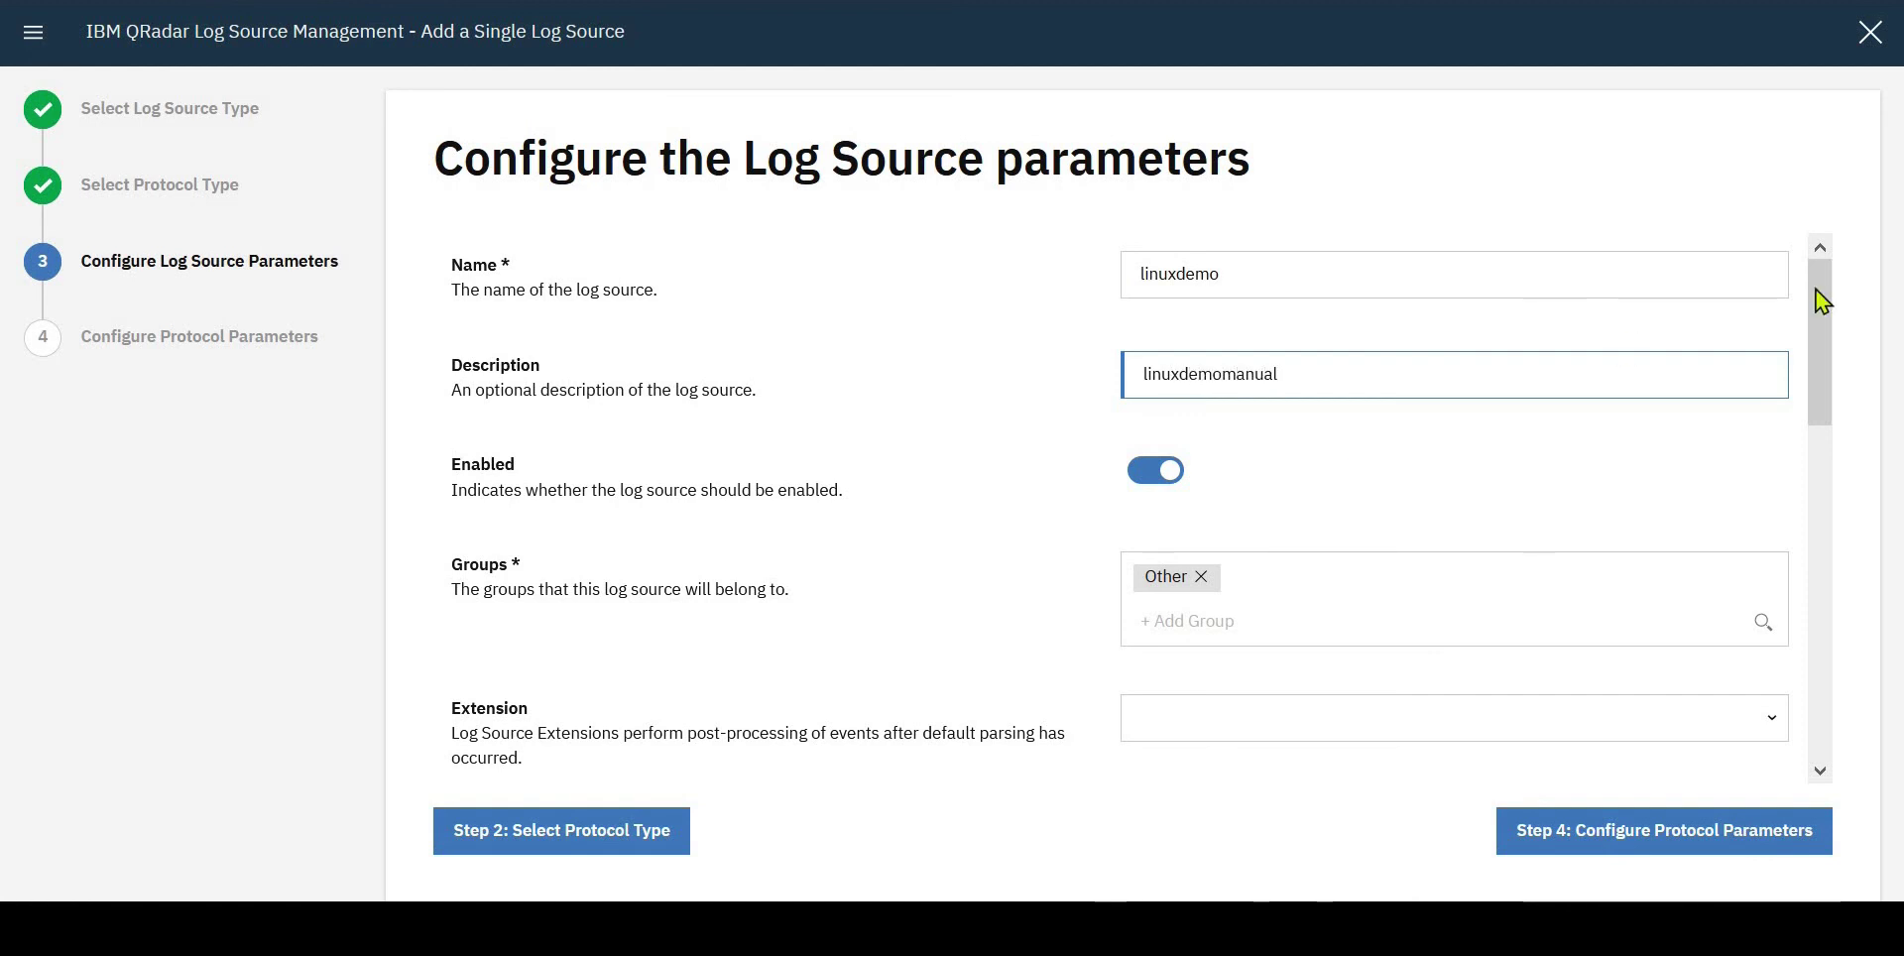
left_click_drag(1830, 336, 1830, 385)
scroll(1833, 395, "down", 2)
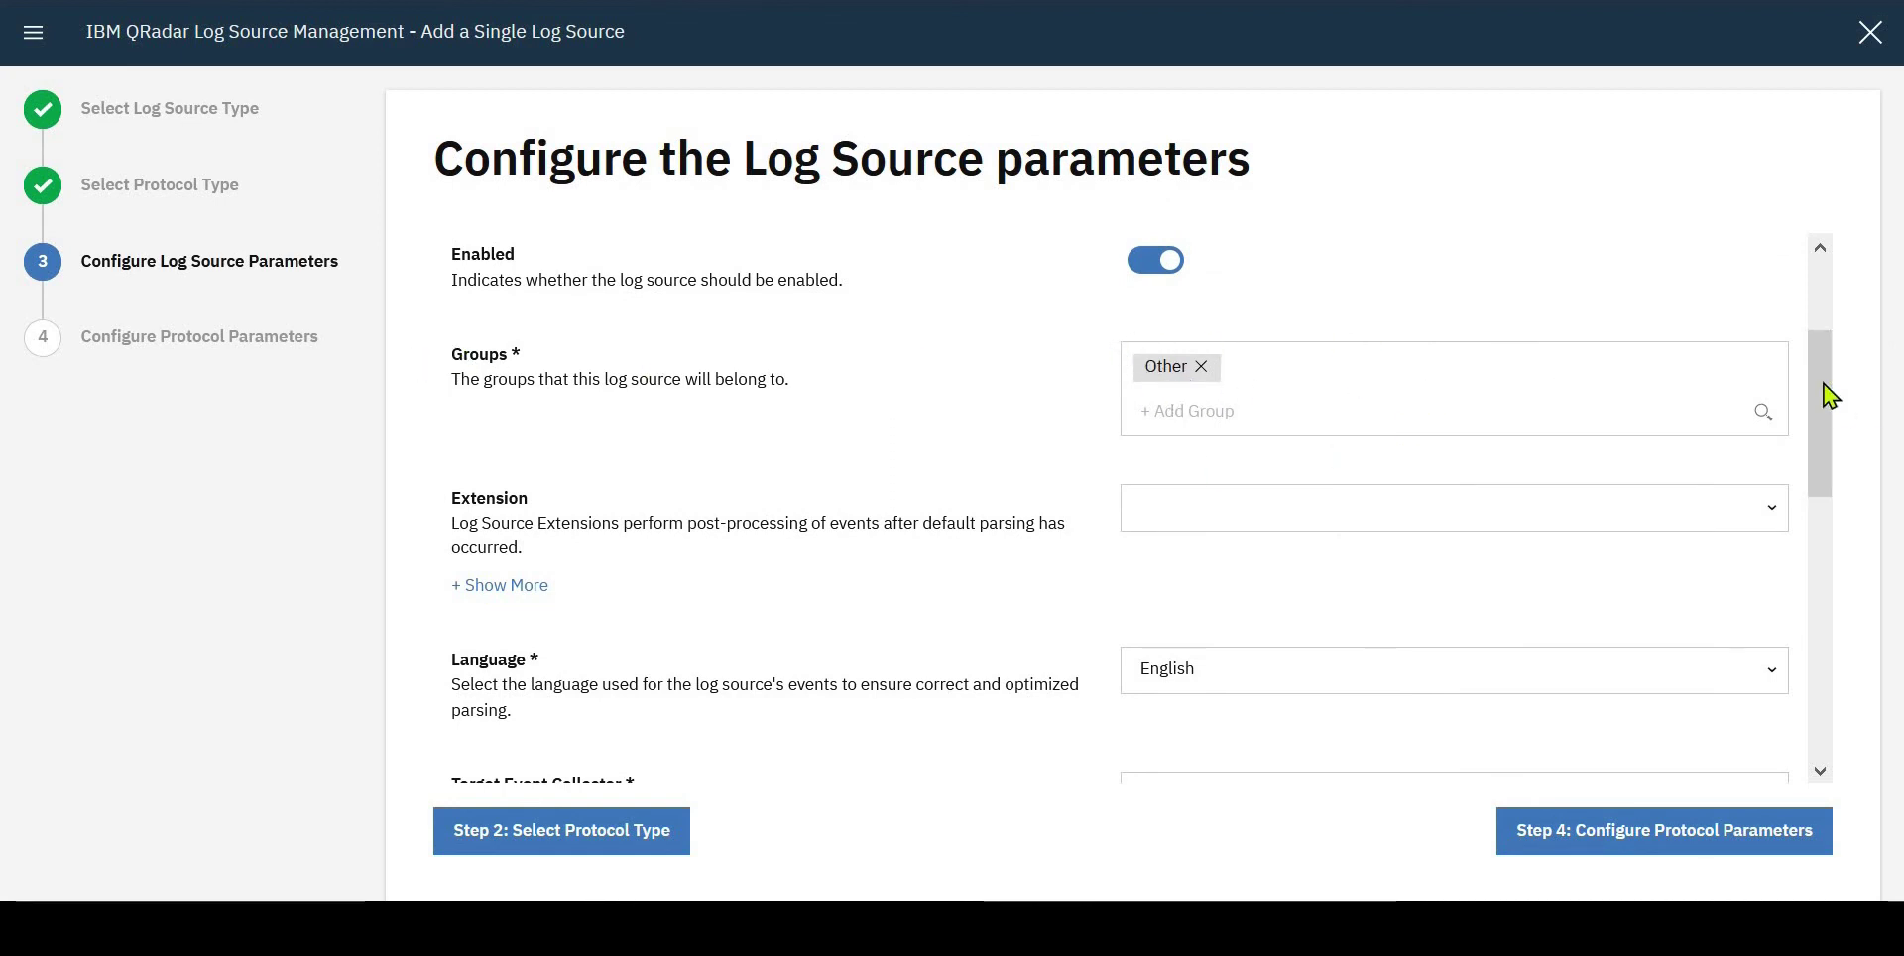
left_click_drag(1823, 396, 1821, 694)
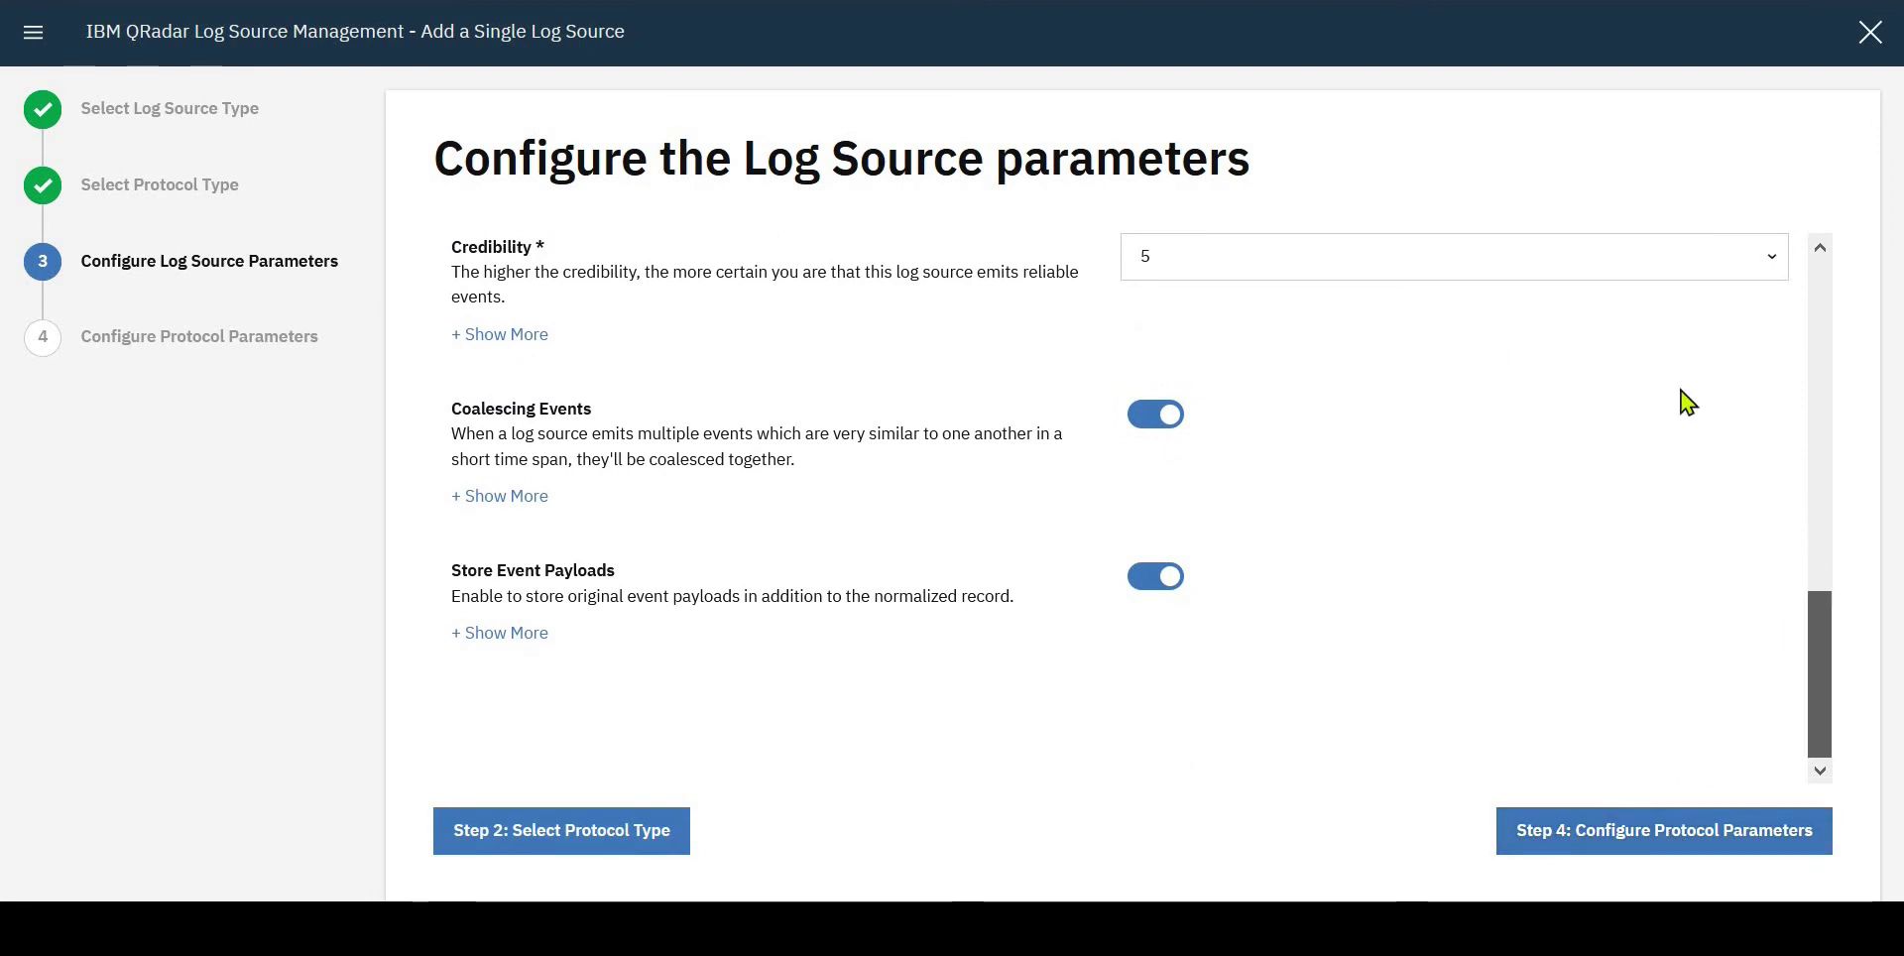
scroll(1537, 417, "up", 2)
left_click_drag(1831, 564, 1825, 694)
left_click(1670, 836)
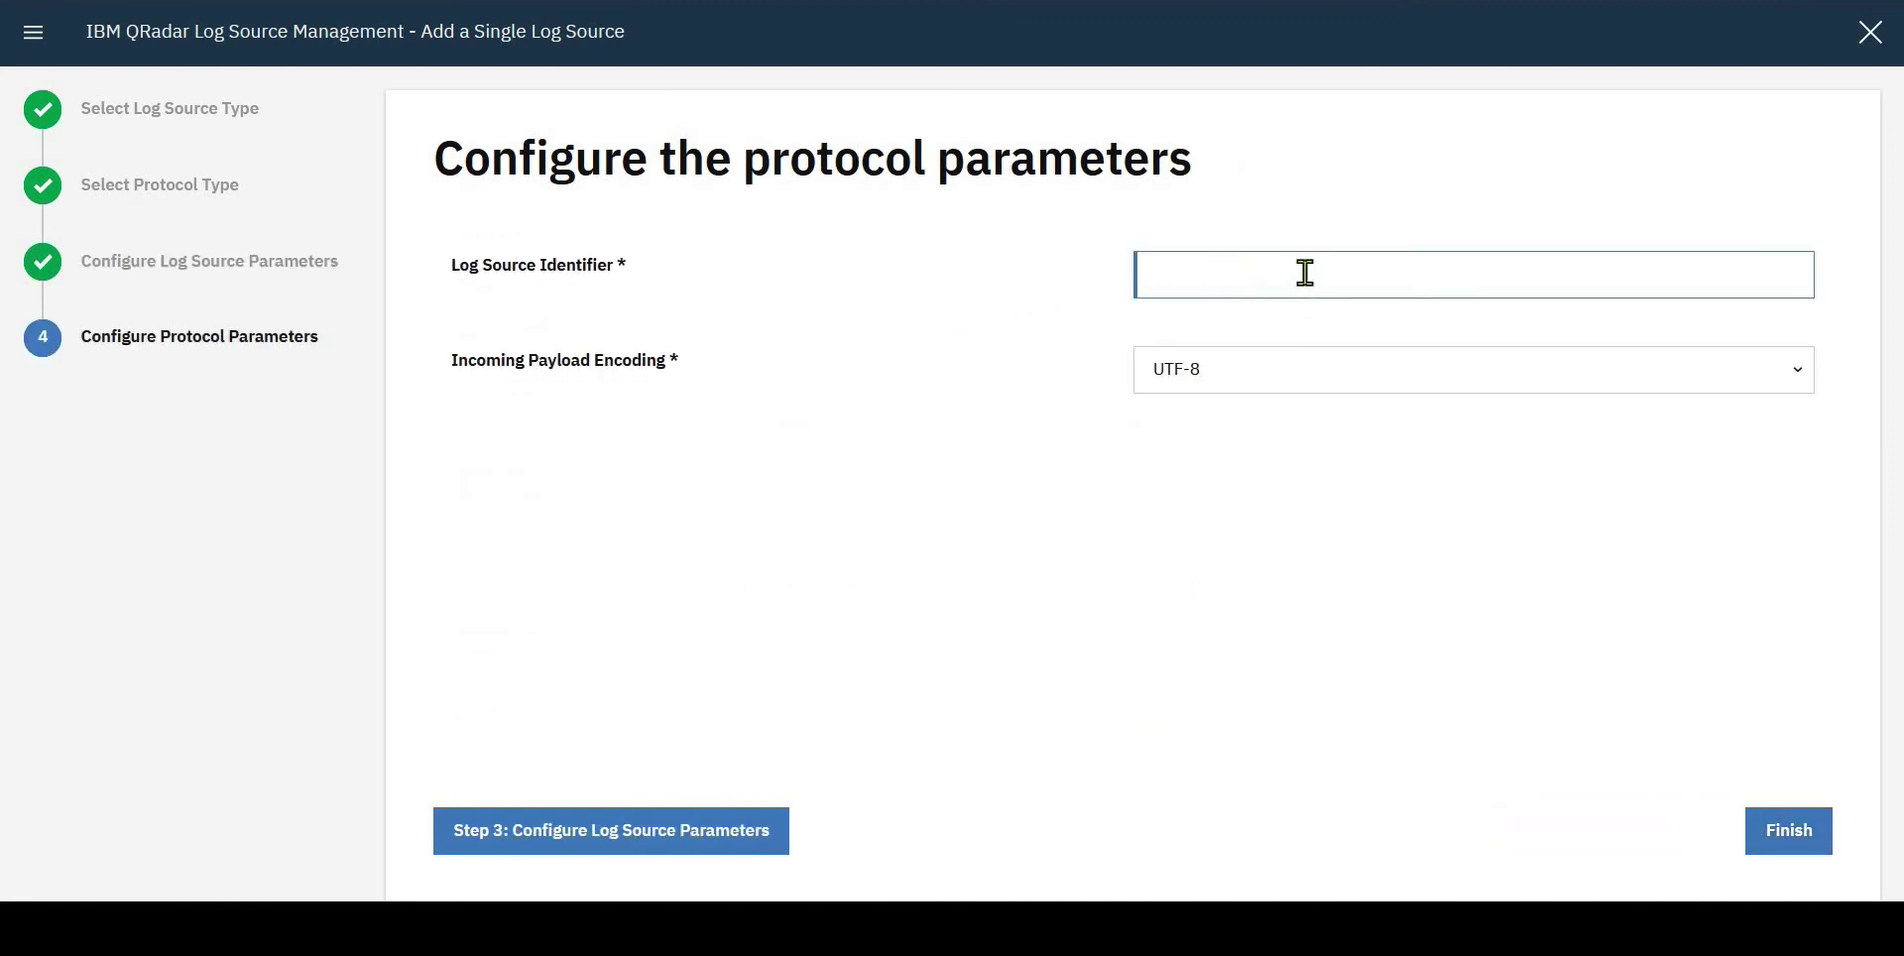
Paste the copied "qradar-test" as the Log Source Identifier and check it against the identifier in the event's details
key("ctrl+v")
left_click_drag(1131, 269, 1254, 273)
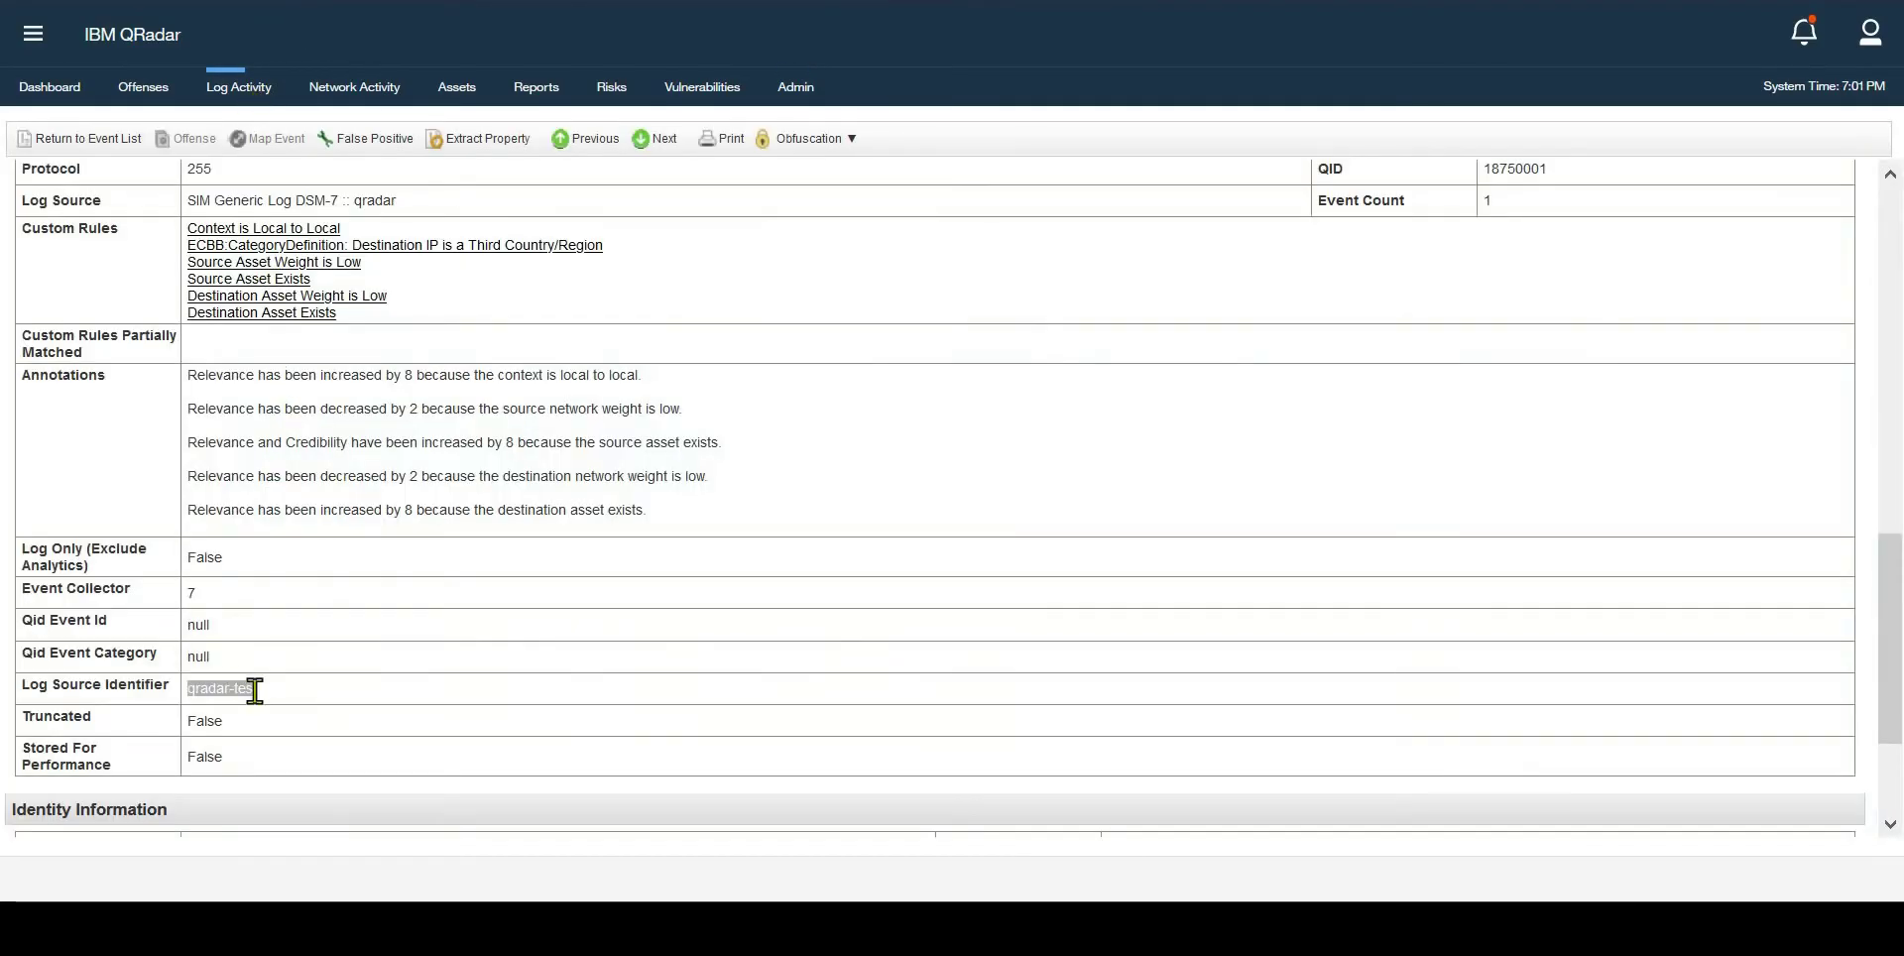
left_click_drag(255, 691, 298, 701)
left_click(238, 713)
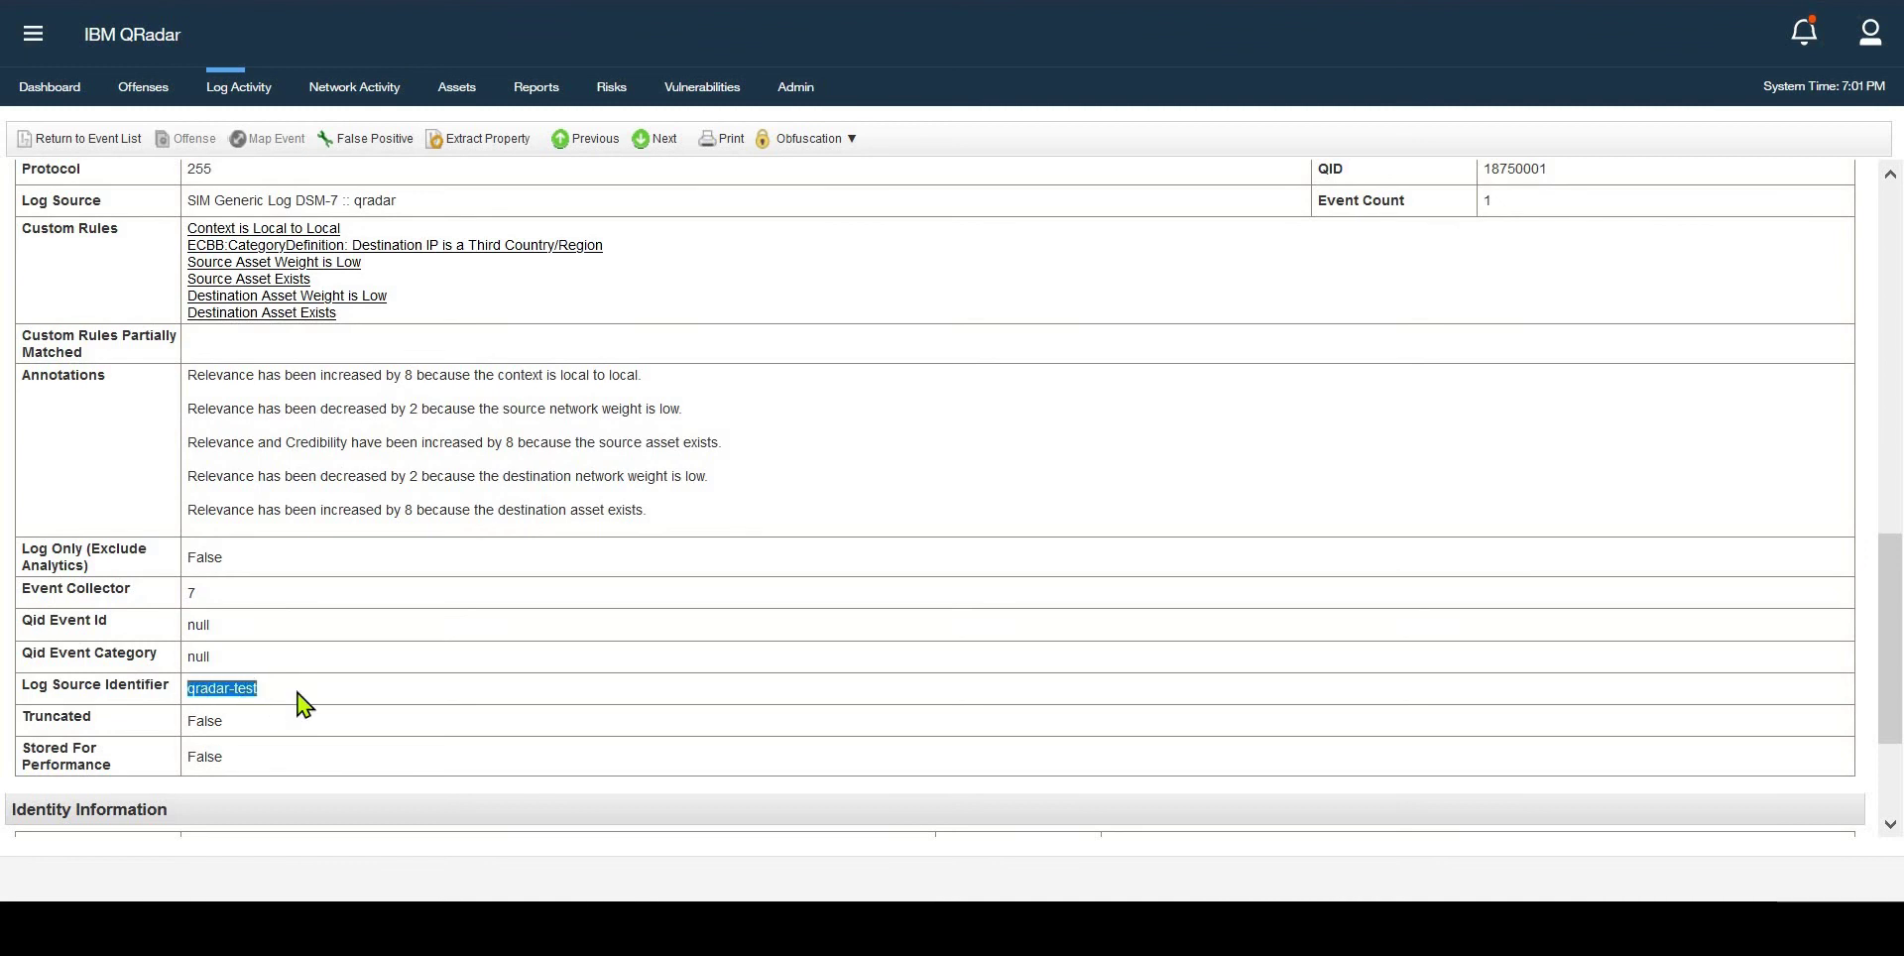
left_click(430, 316)
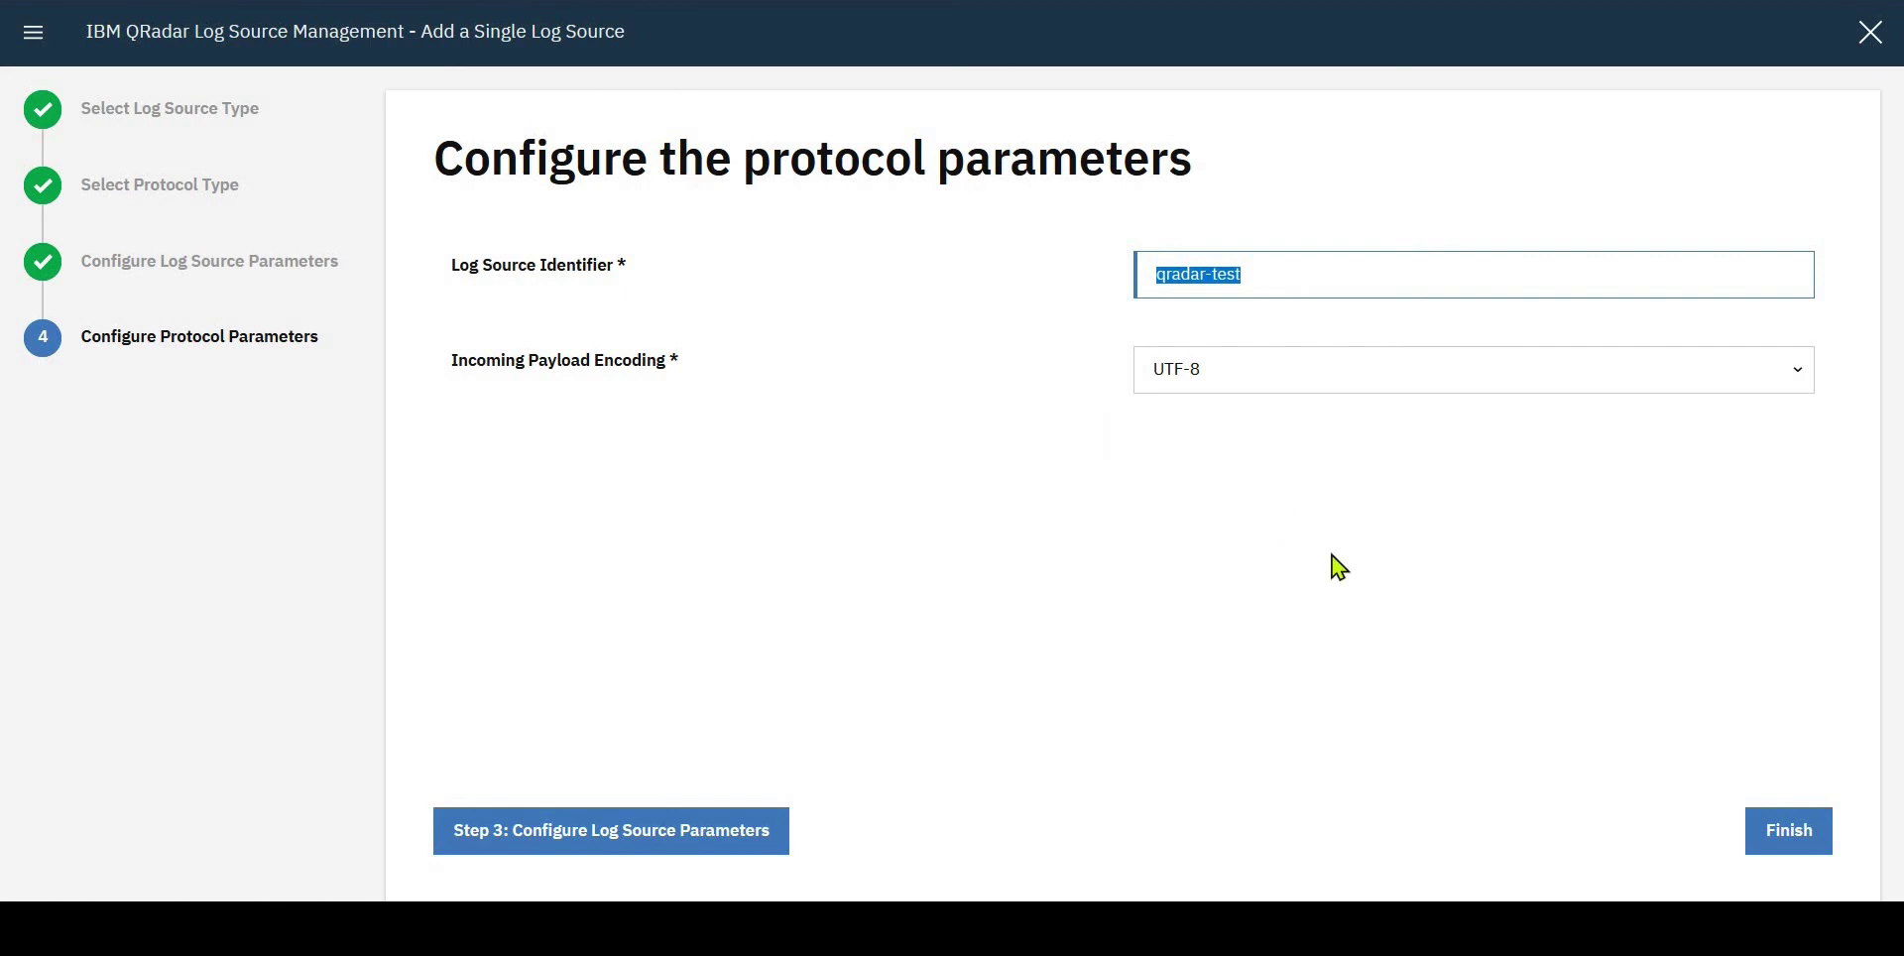
Finish adding the single Linux OS log source "linuxdemo" with its configured protocol parameters
left_click(1823, 862)
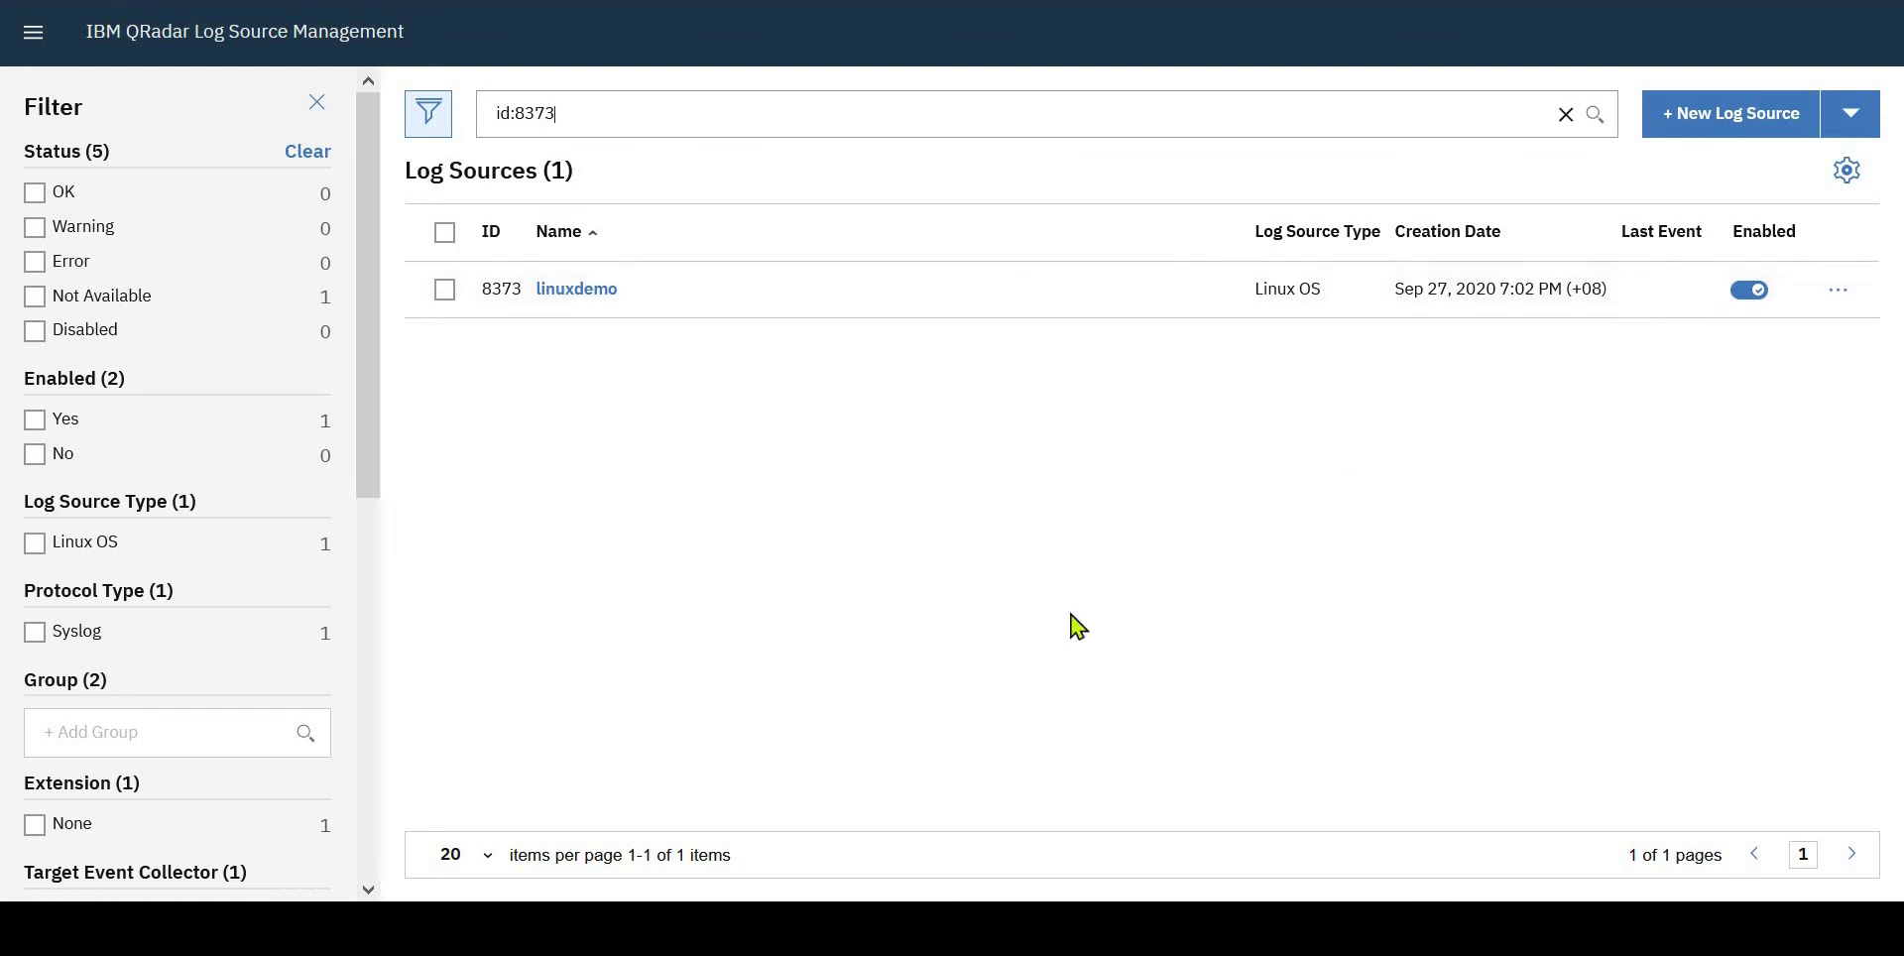
Switch to the Linux server's terminal and run "logger system restarttest12345" four more times to generate syslog events
left_click(780, 932)
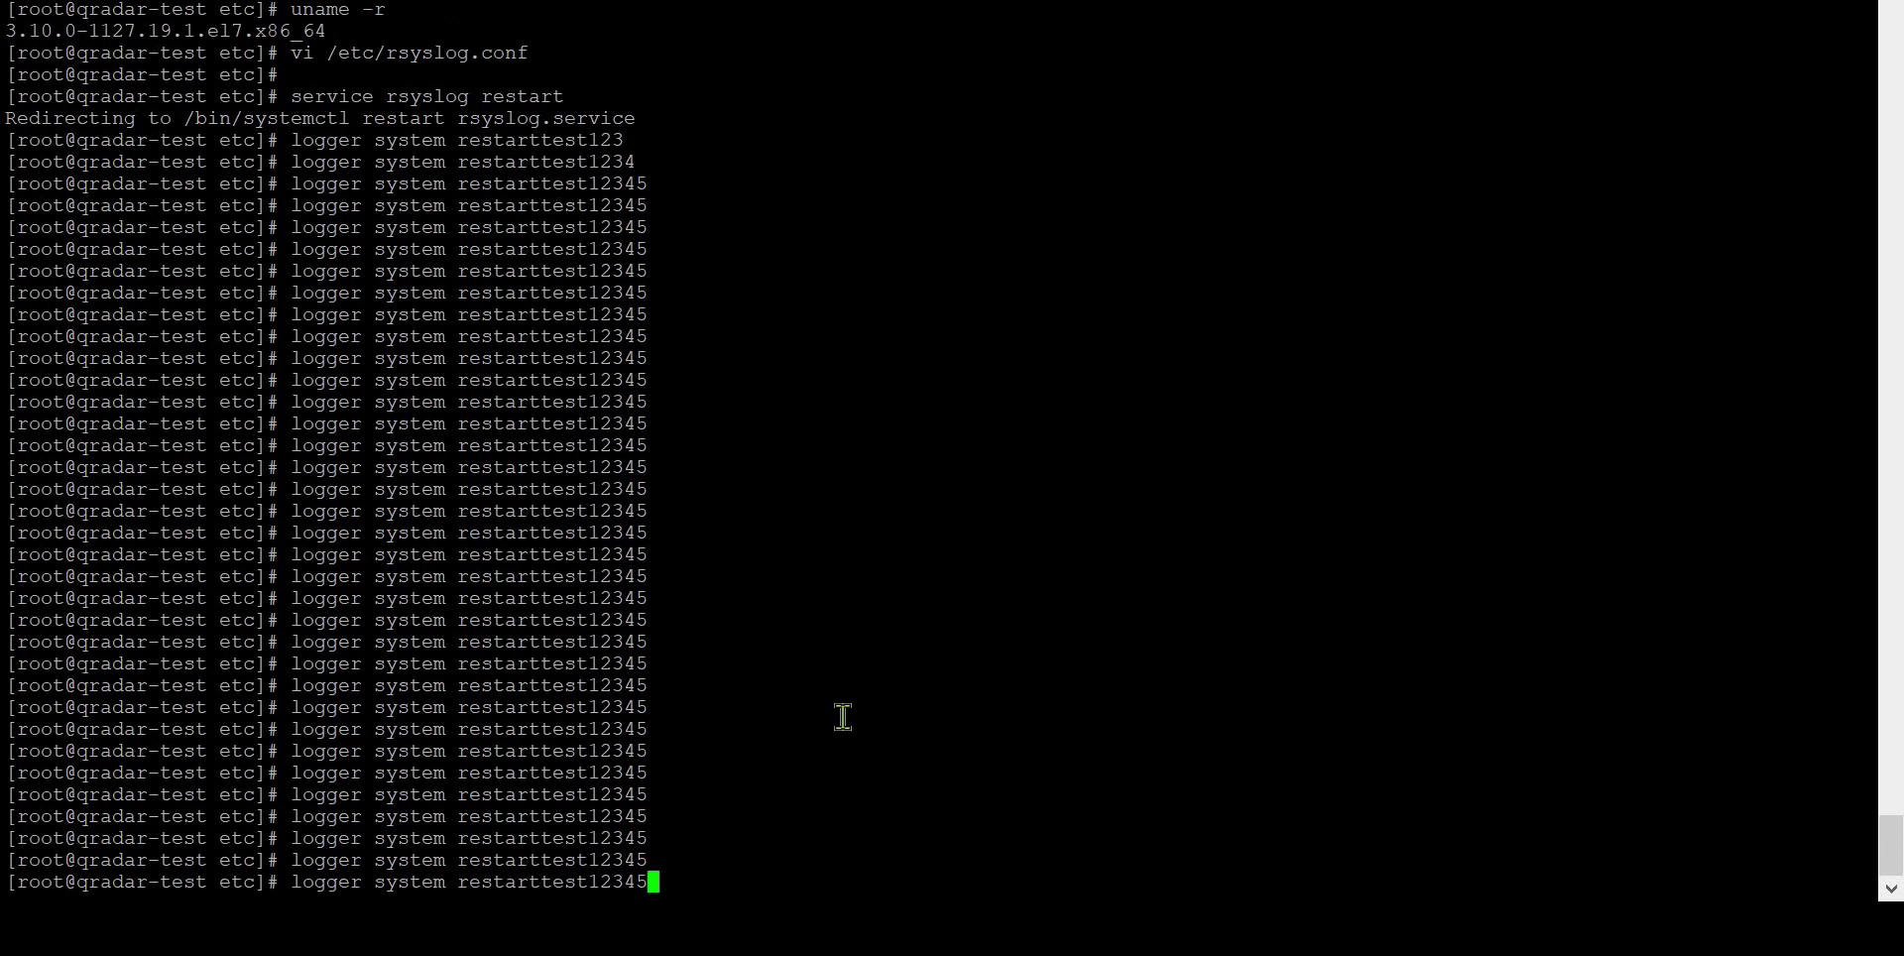
key("Return")
key("Up")
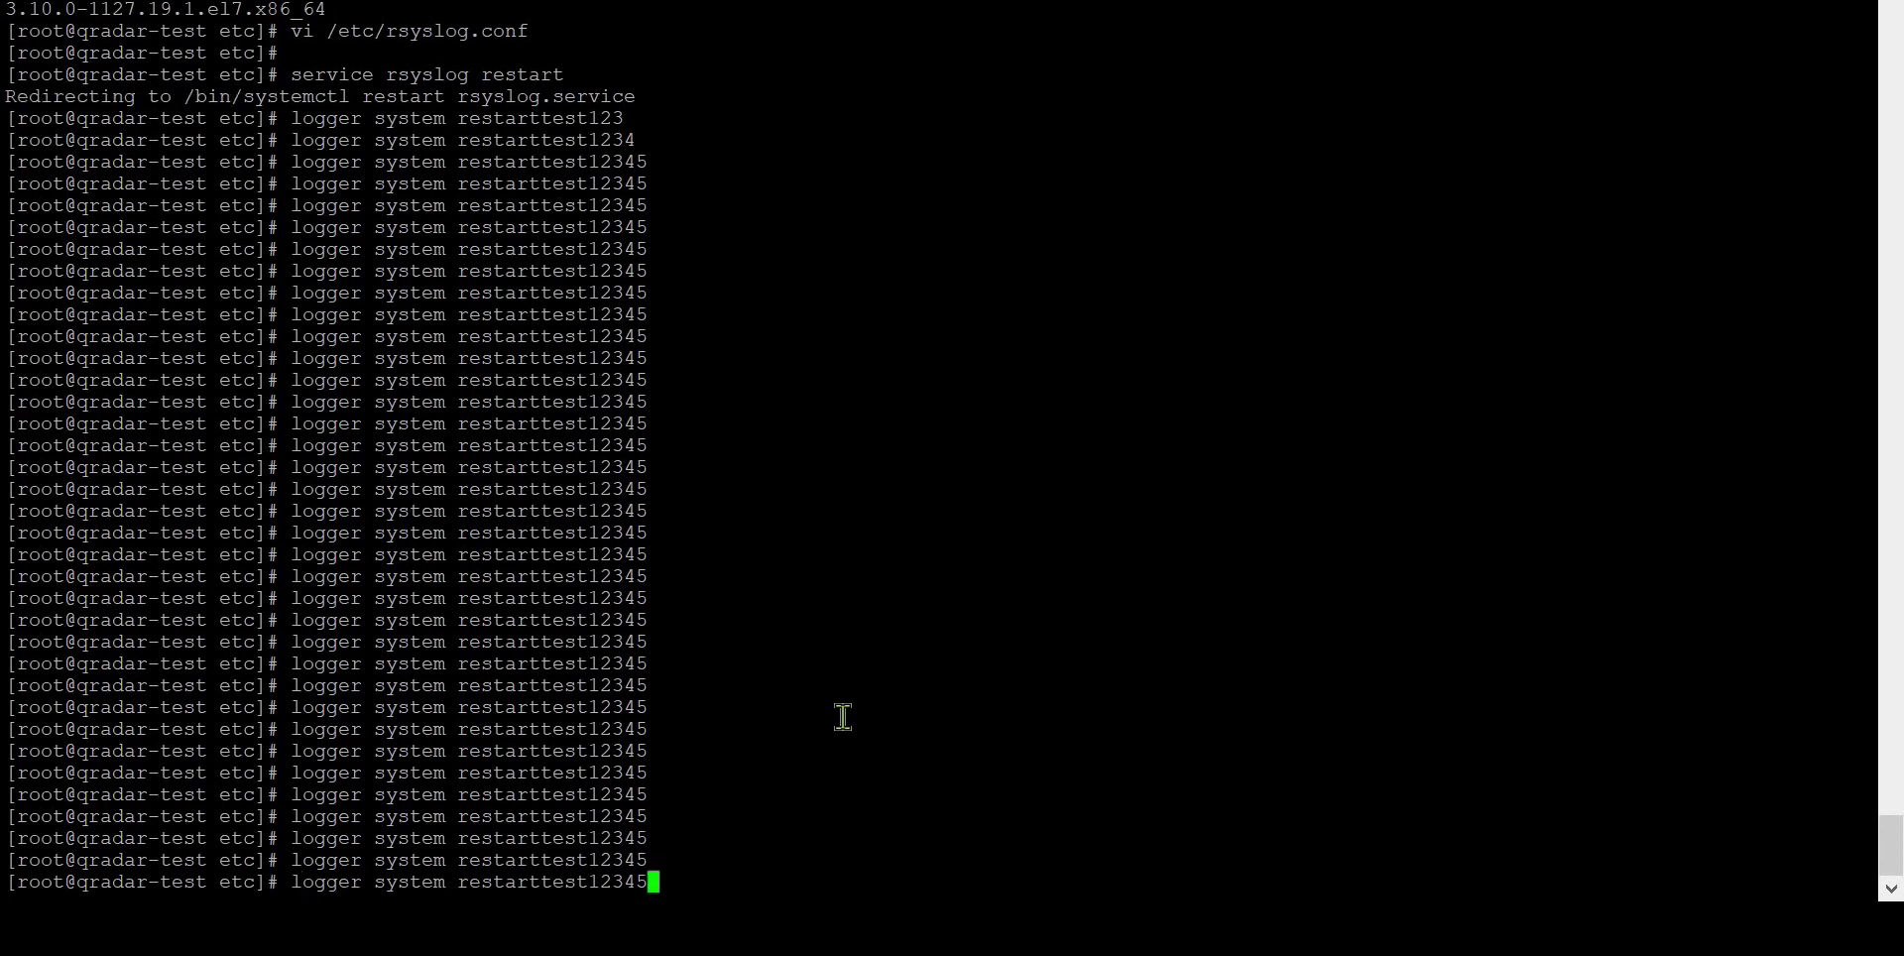
key("Return")
key("Up")
key("Return")
key("Up")
key("Return")
Send distinct test messages with "logger system", using the texts restarttest12, restarttest124, restarttest125 and restarttest126
key("Up")
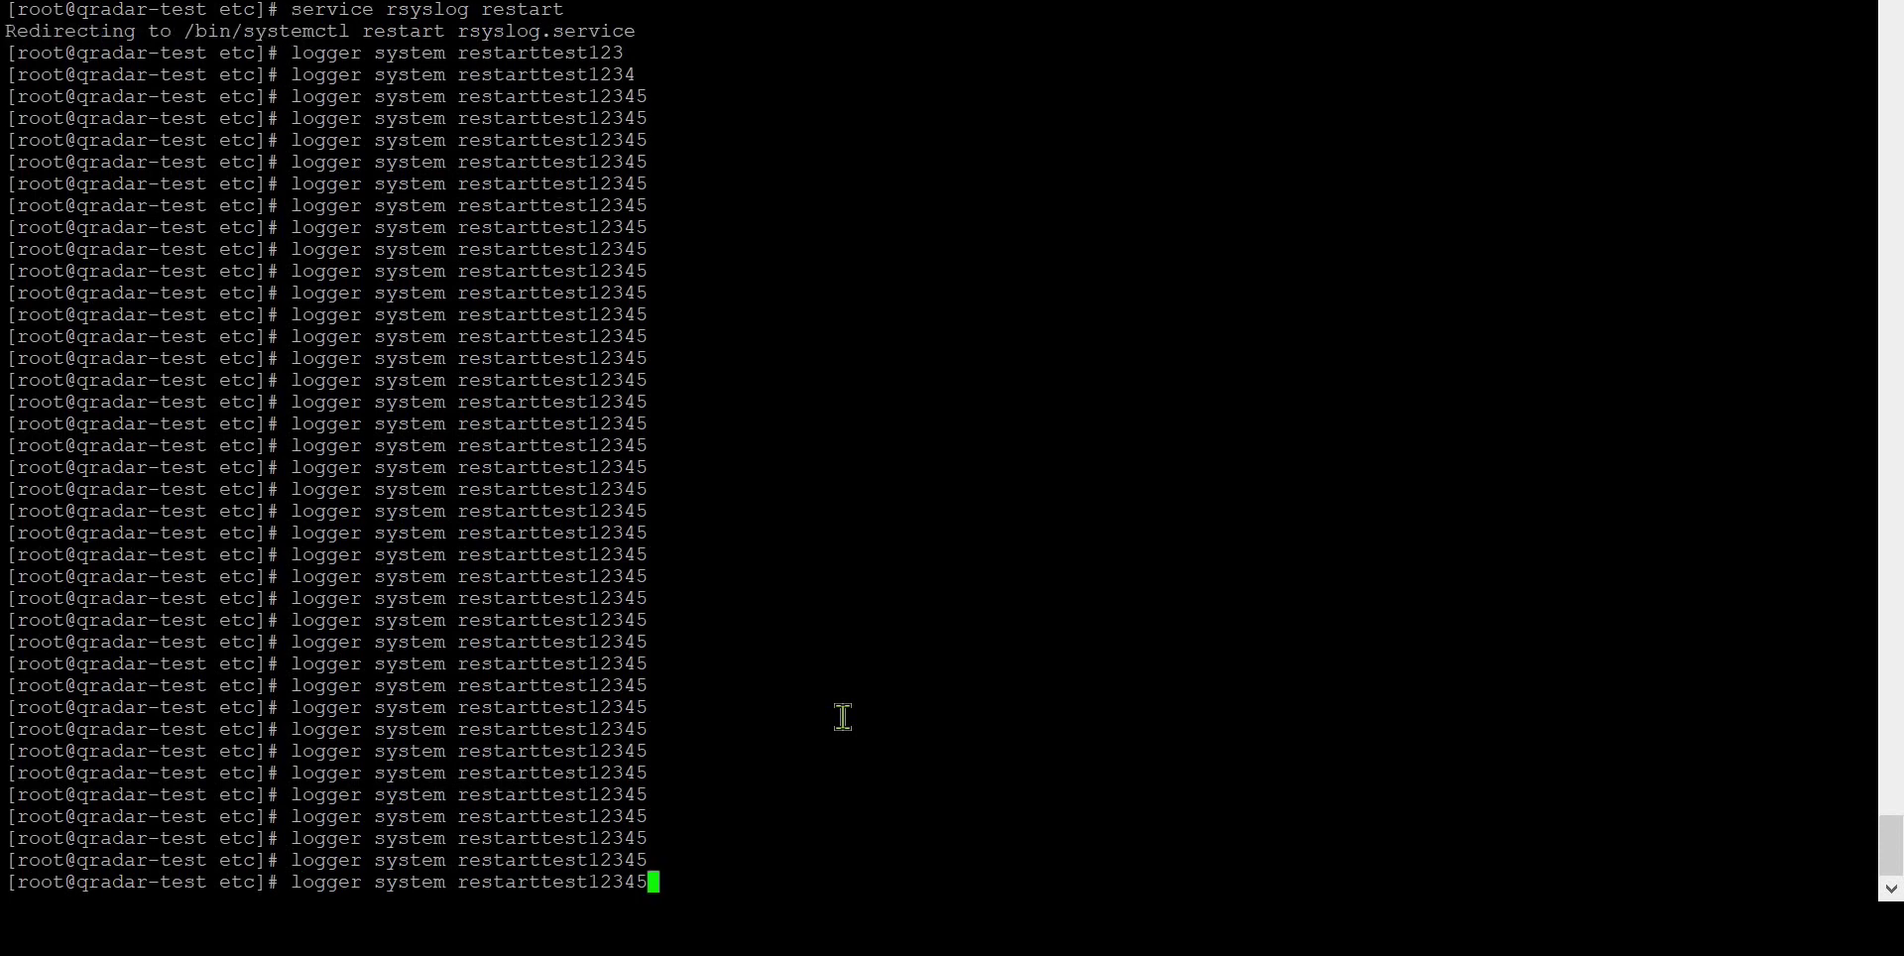
key("BackSpace")
key("BackSpace")
key("BackSpace")
type("2")
key("Return")
key("Up")
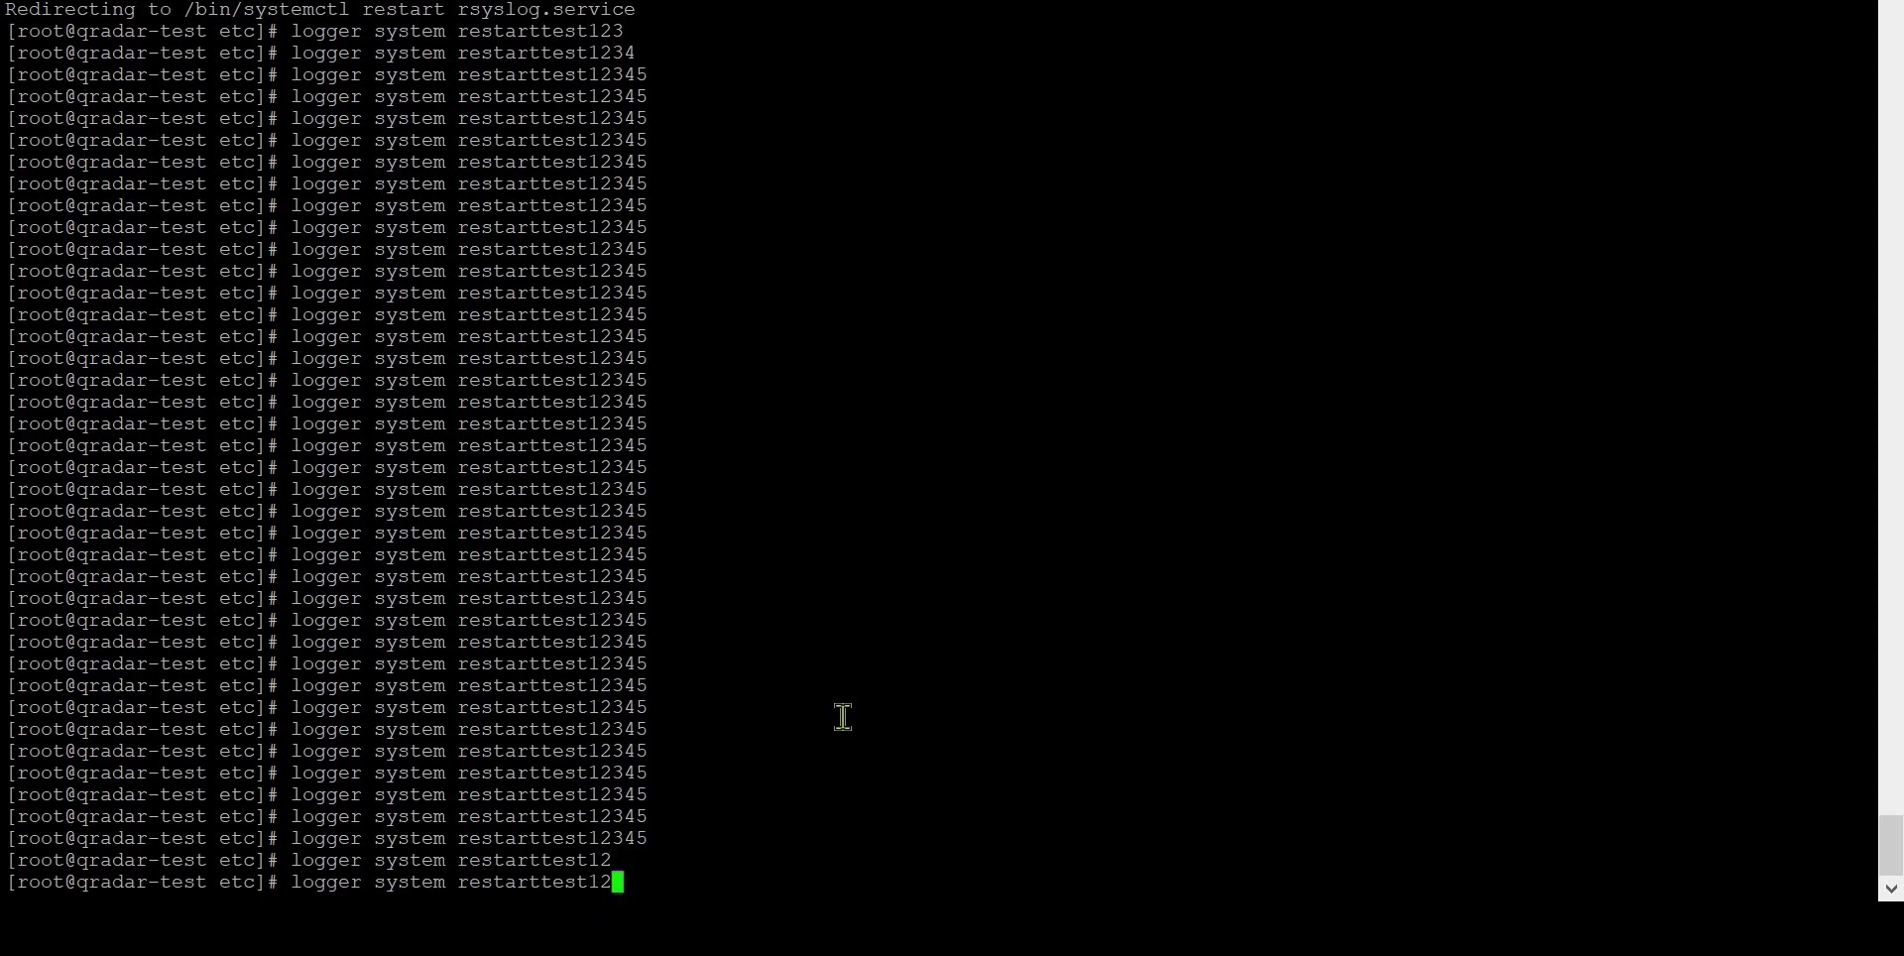
type("4")
key("Return")
key("Up")
key("Up")
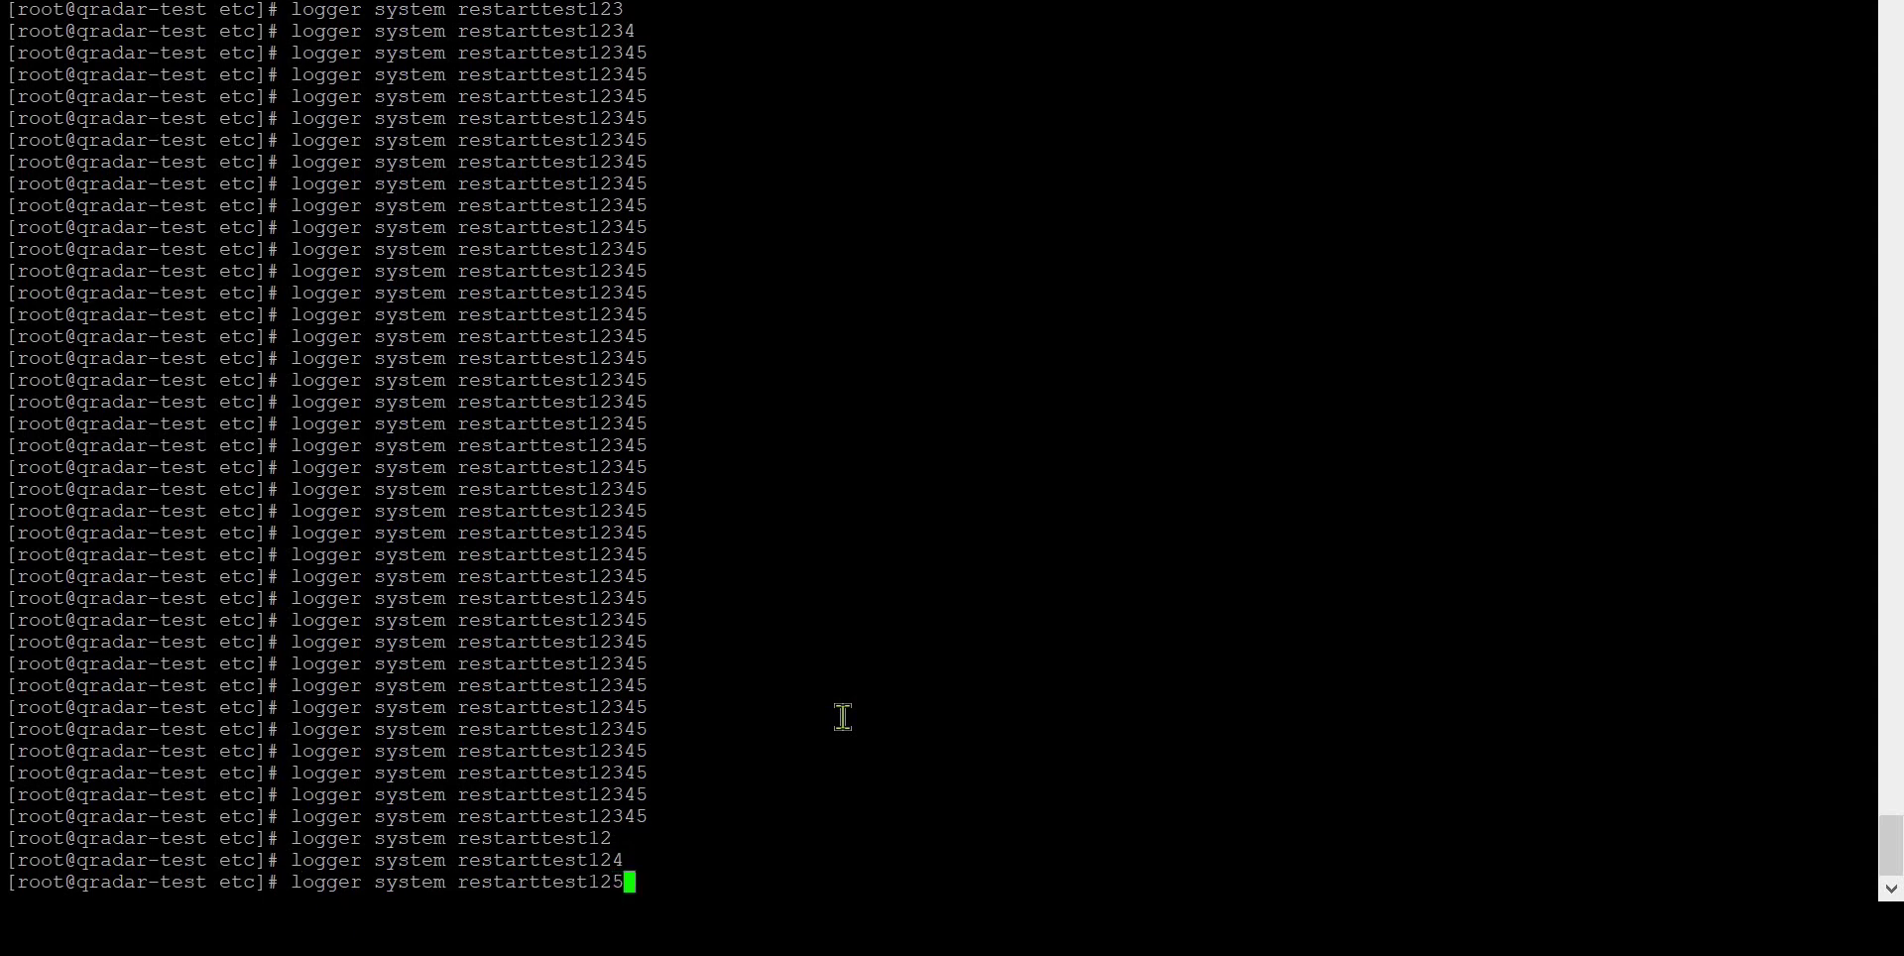
type("5")
key("Return")
key("Up")
type("6")
key("Return")
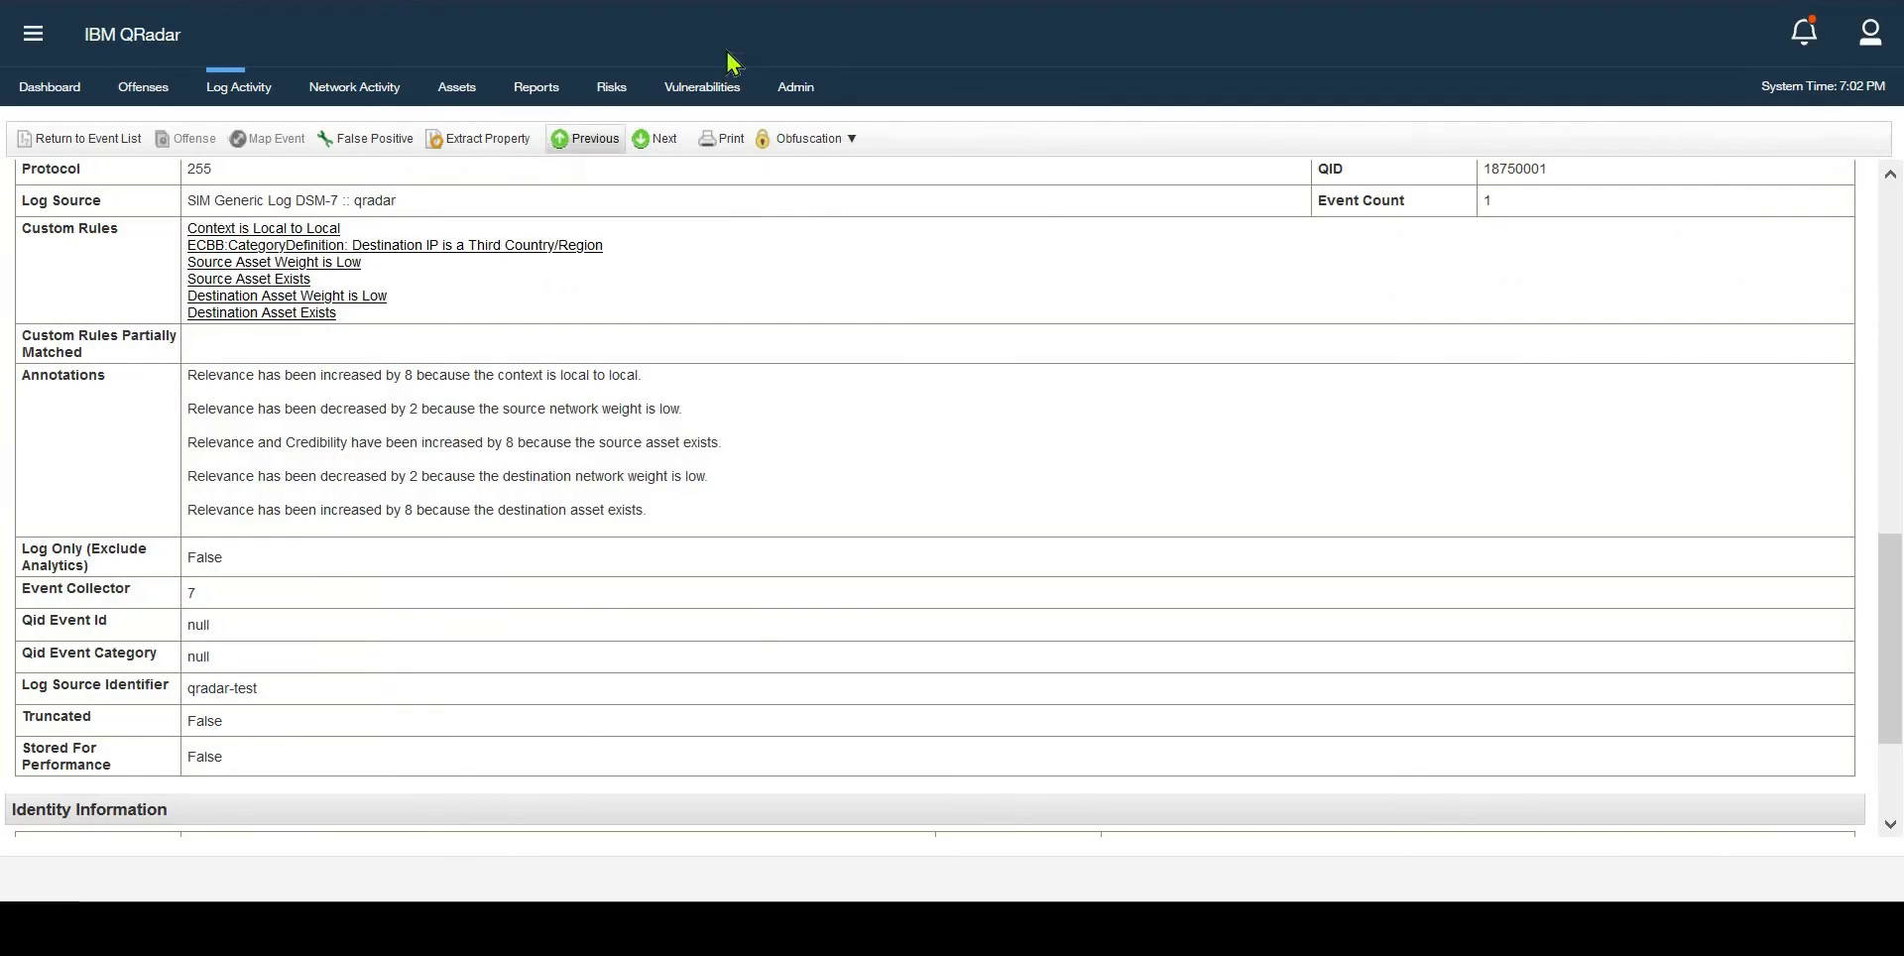
Deploy the pending changes from QRadar's administration settings
left_click(798, 89)
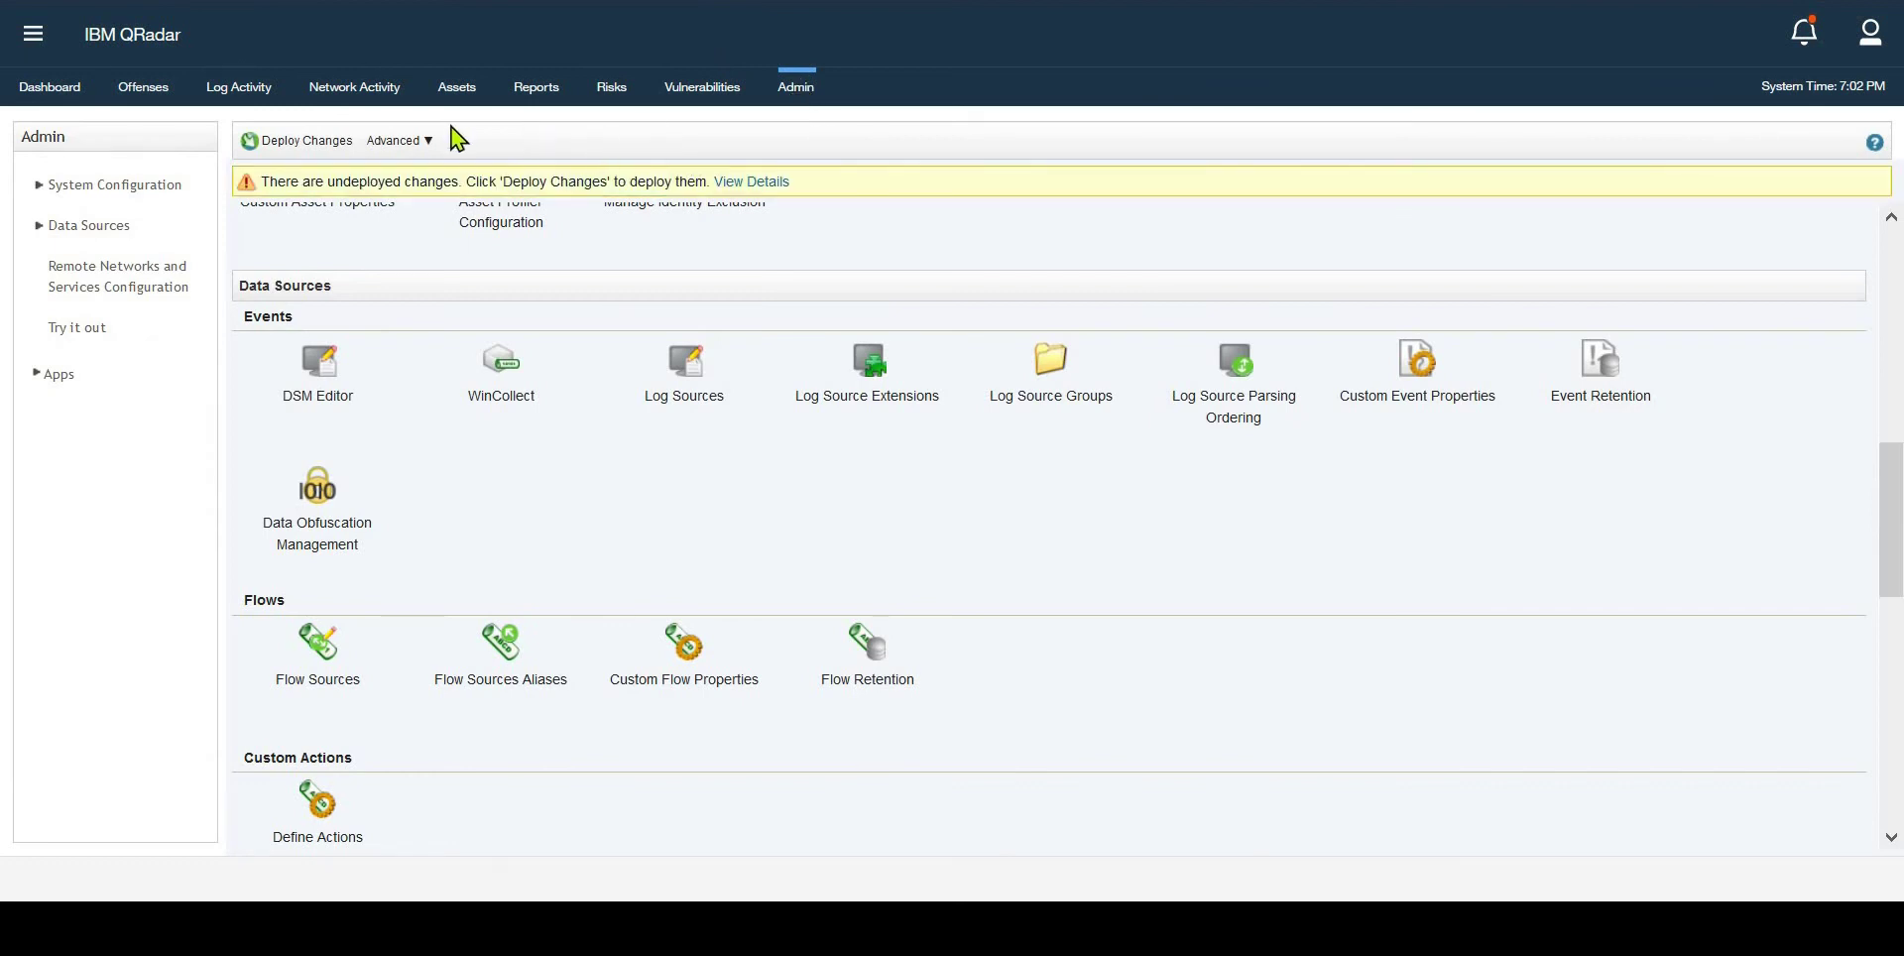
left_click(293, 144)
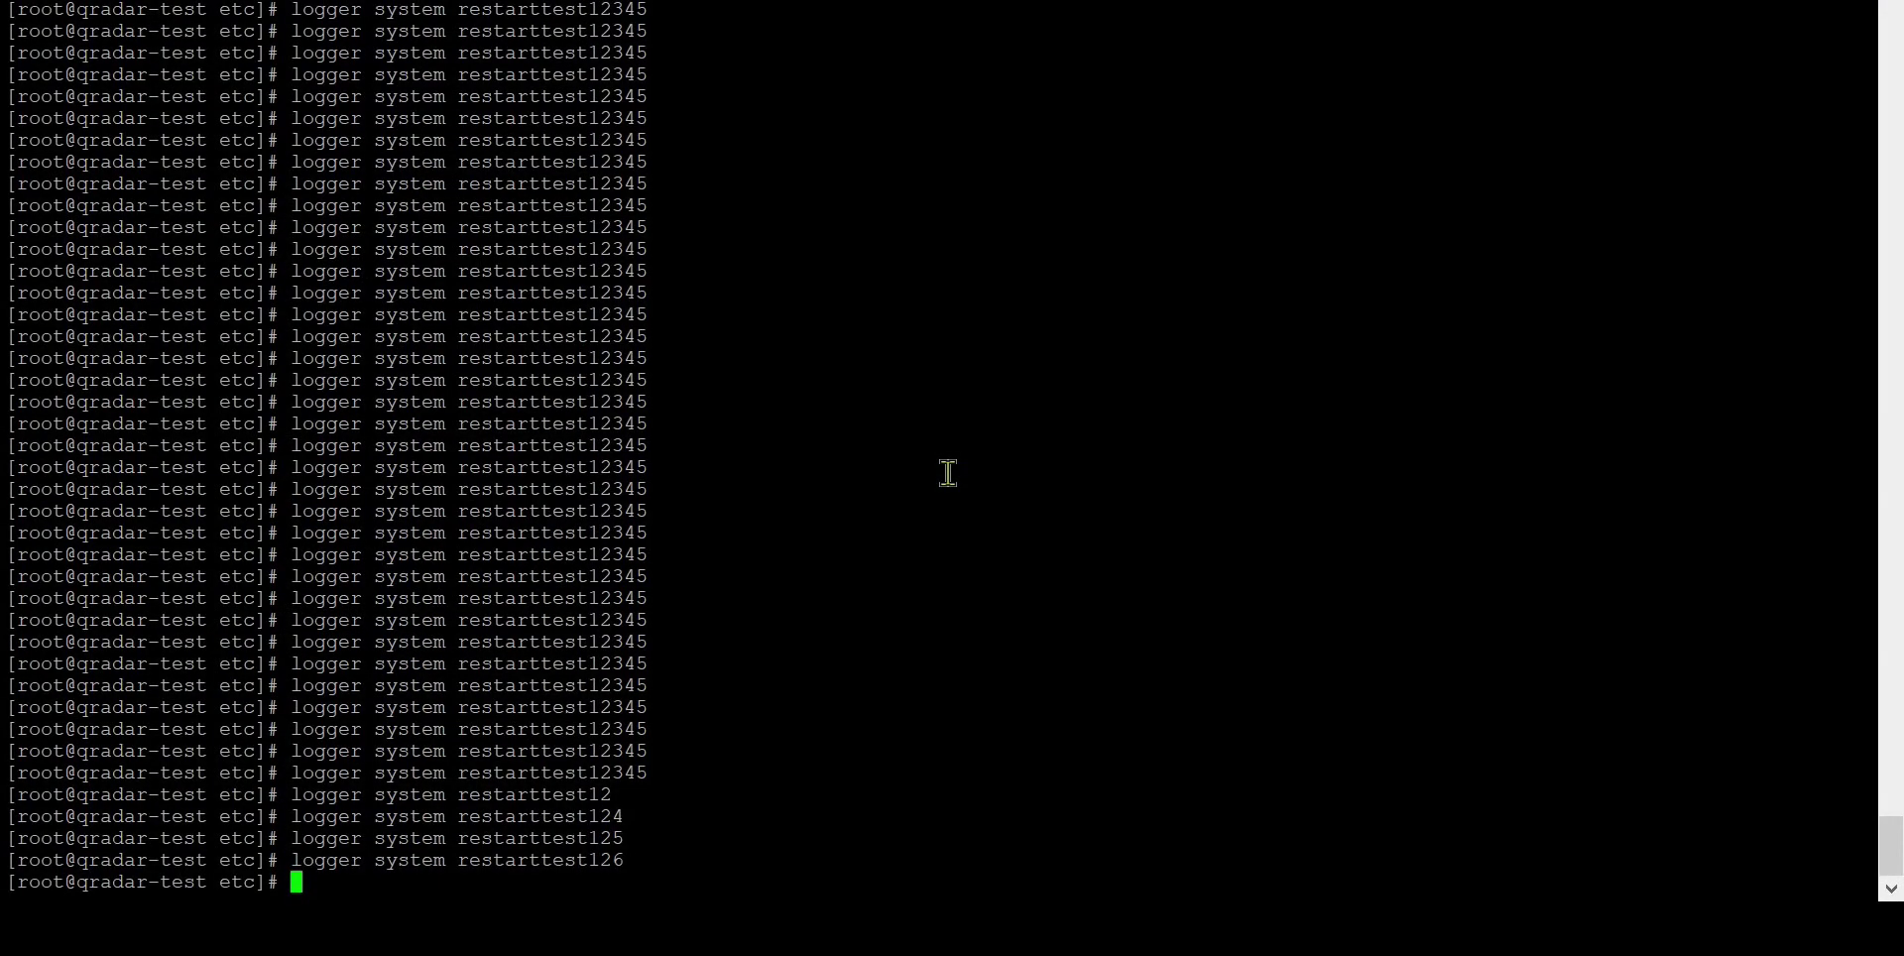
Return to the Linux server's terminal and run "logger system restarttest126" three more times
key("Up")
key("Return")
key("Up")
key("Return")
key("Up")
key("Return")
Log three further test messages on the server: restarttest1267, restarttest12678 and restarttest126789
key("Up")
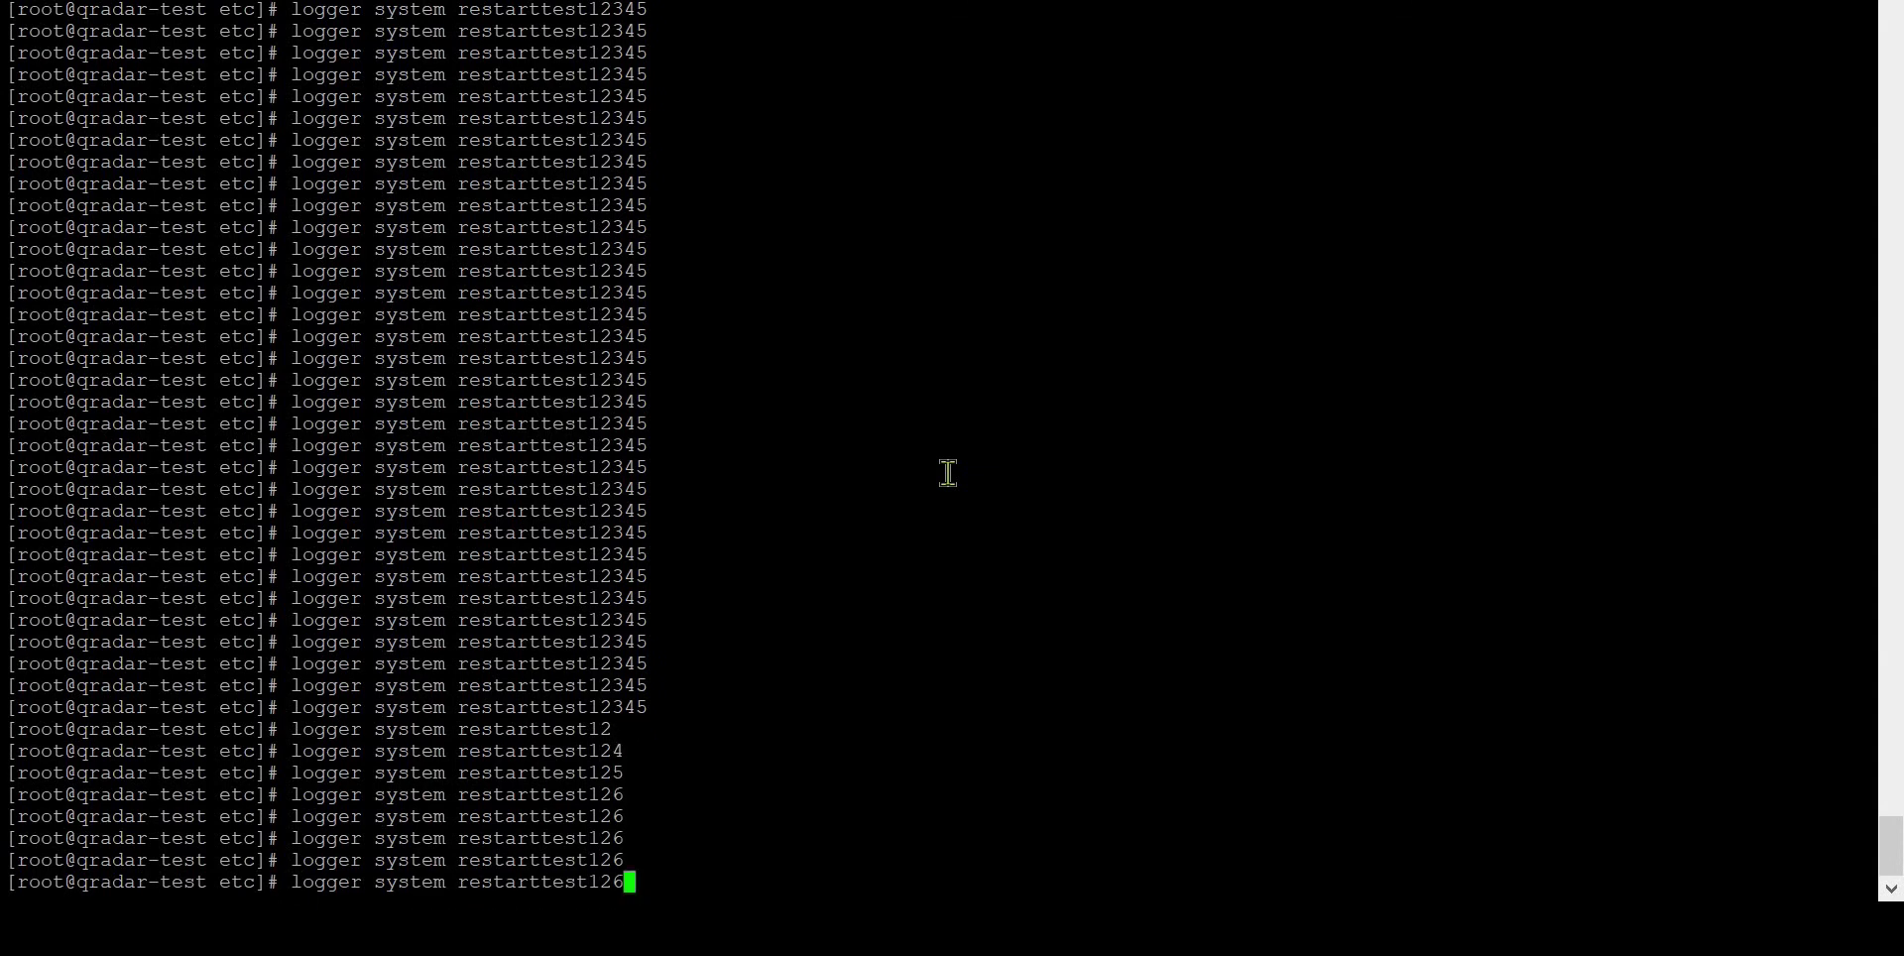
type("7")
key("Return")
key("Up")
type("8")
key("Return")
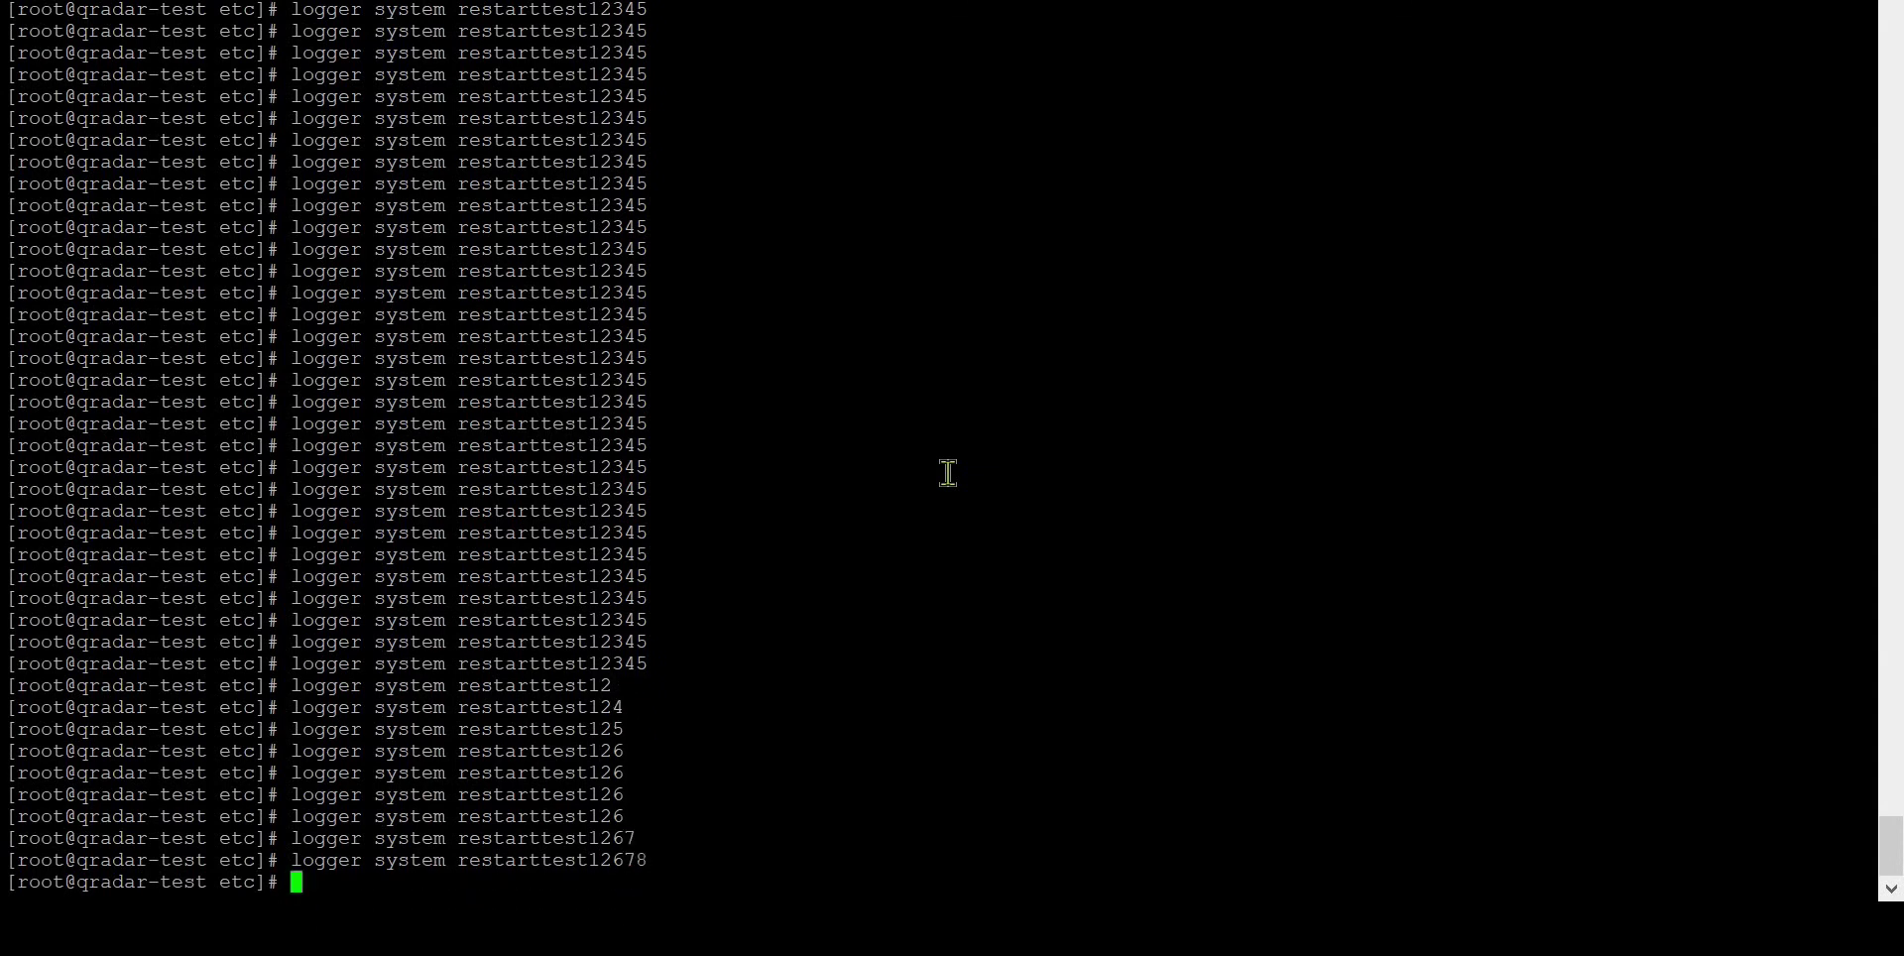
key("Up")
type("9")
key("Return")
Switch back to QRadar, open the log sources list in Log Source Management and filter it by the Linux OS log source type
key("alt+Tab")
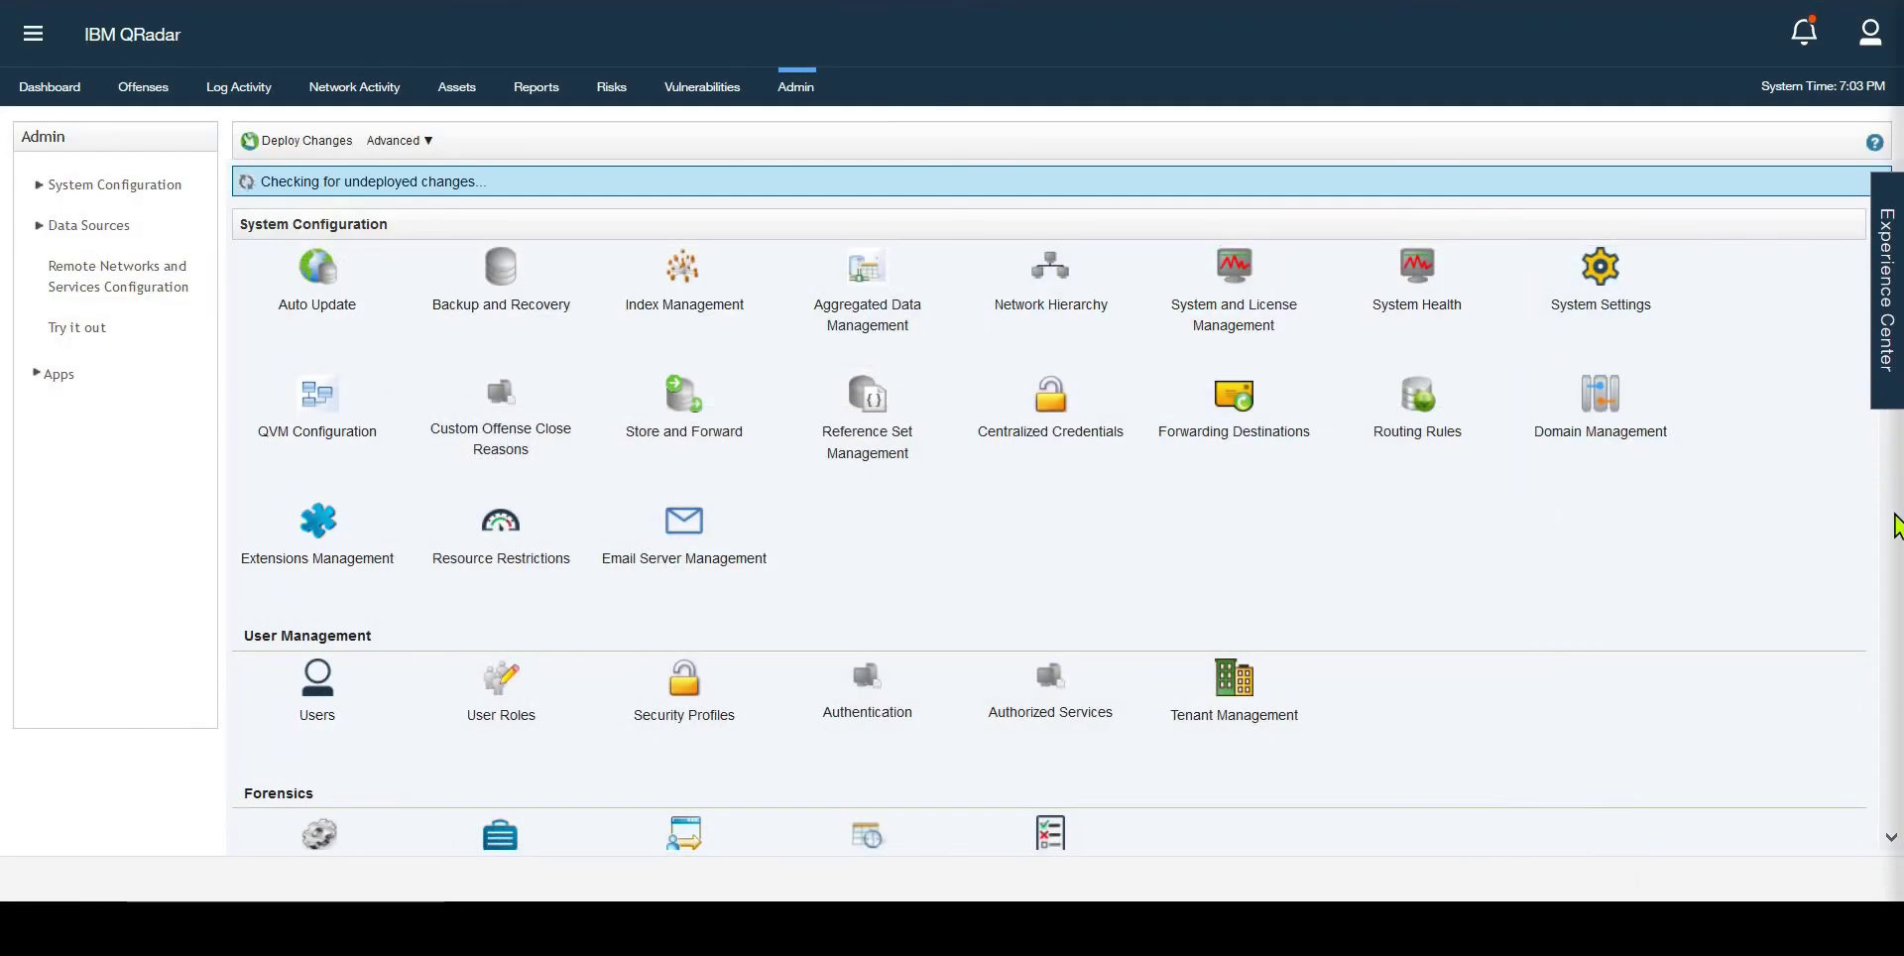
scroll(1896, 526, "down", 6)
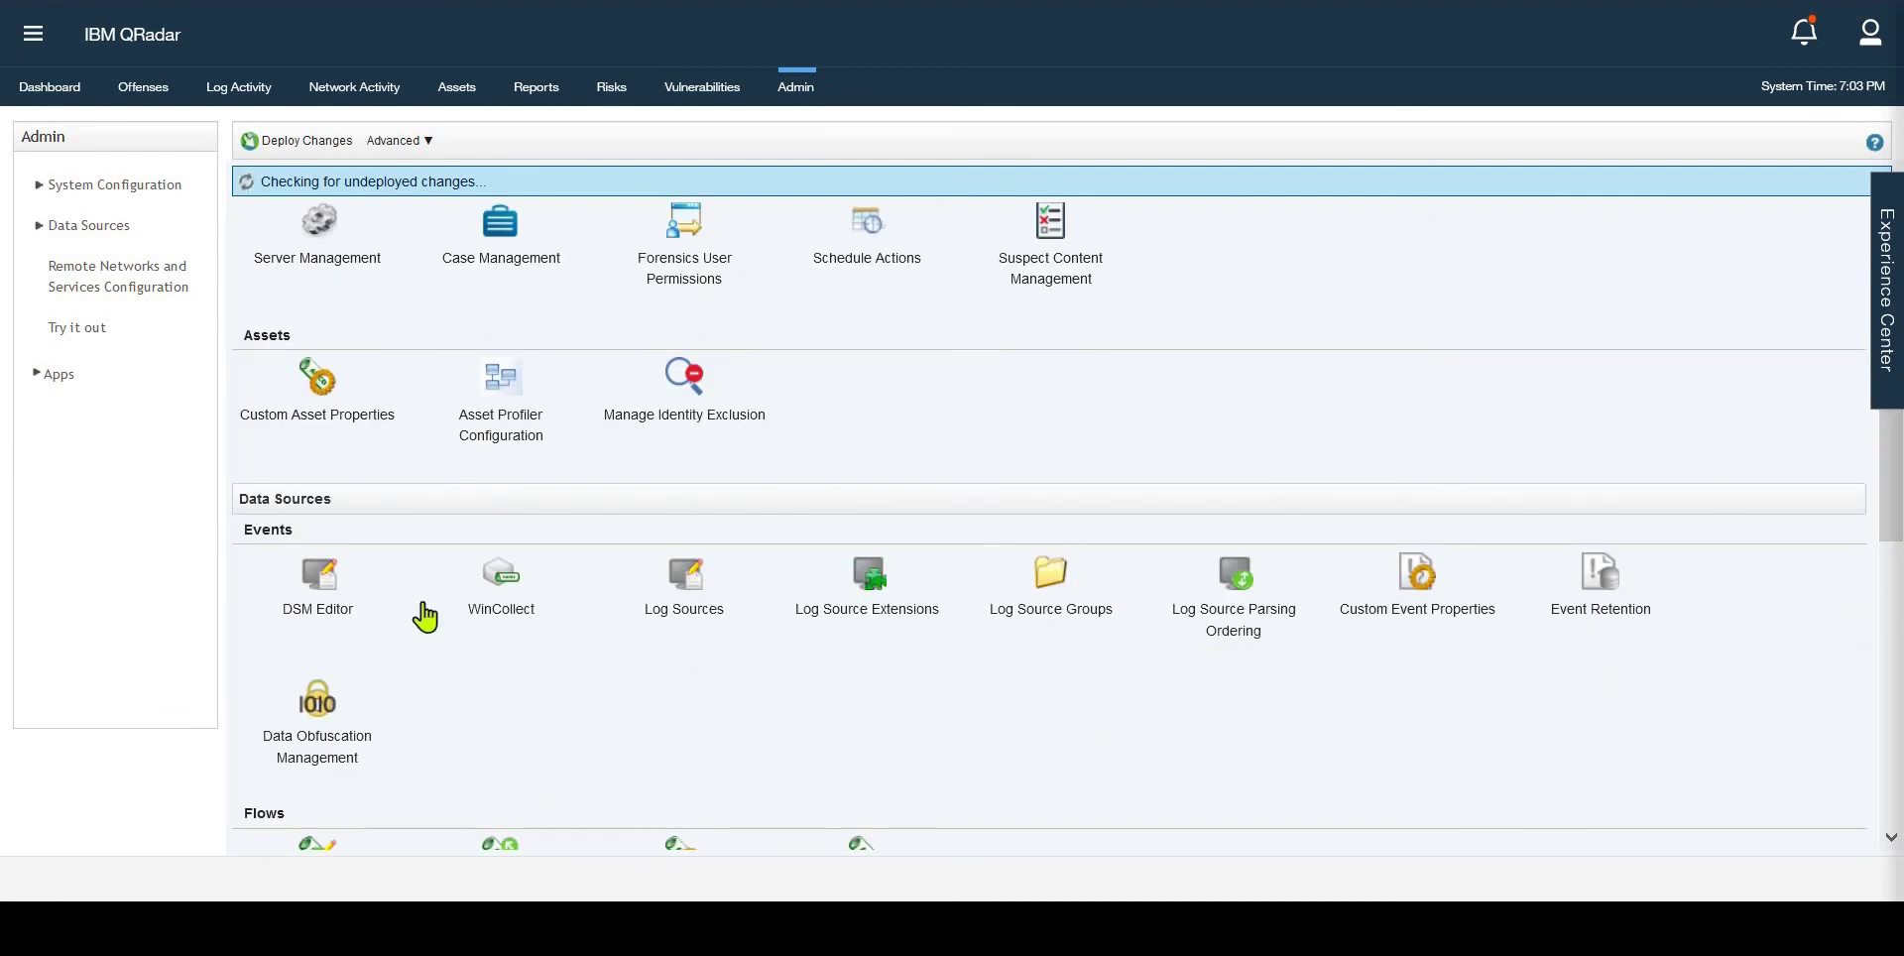
left_click(713, 617)
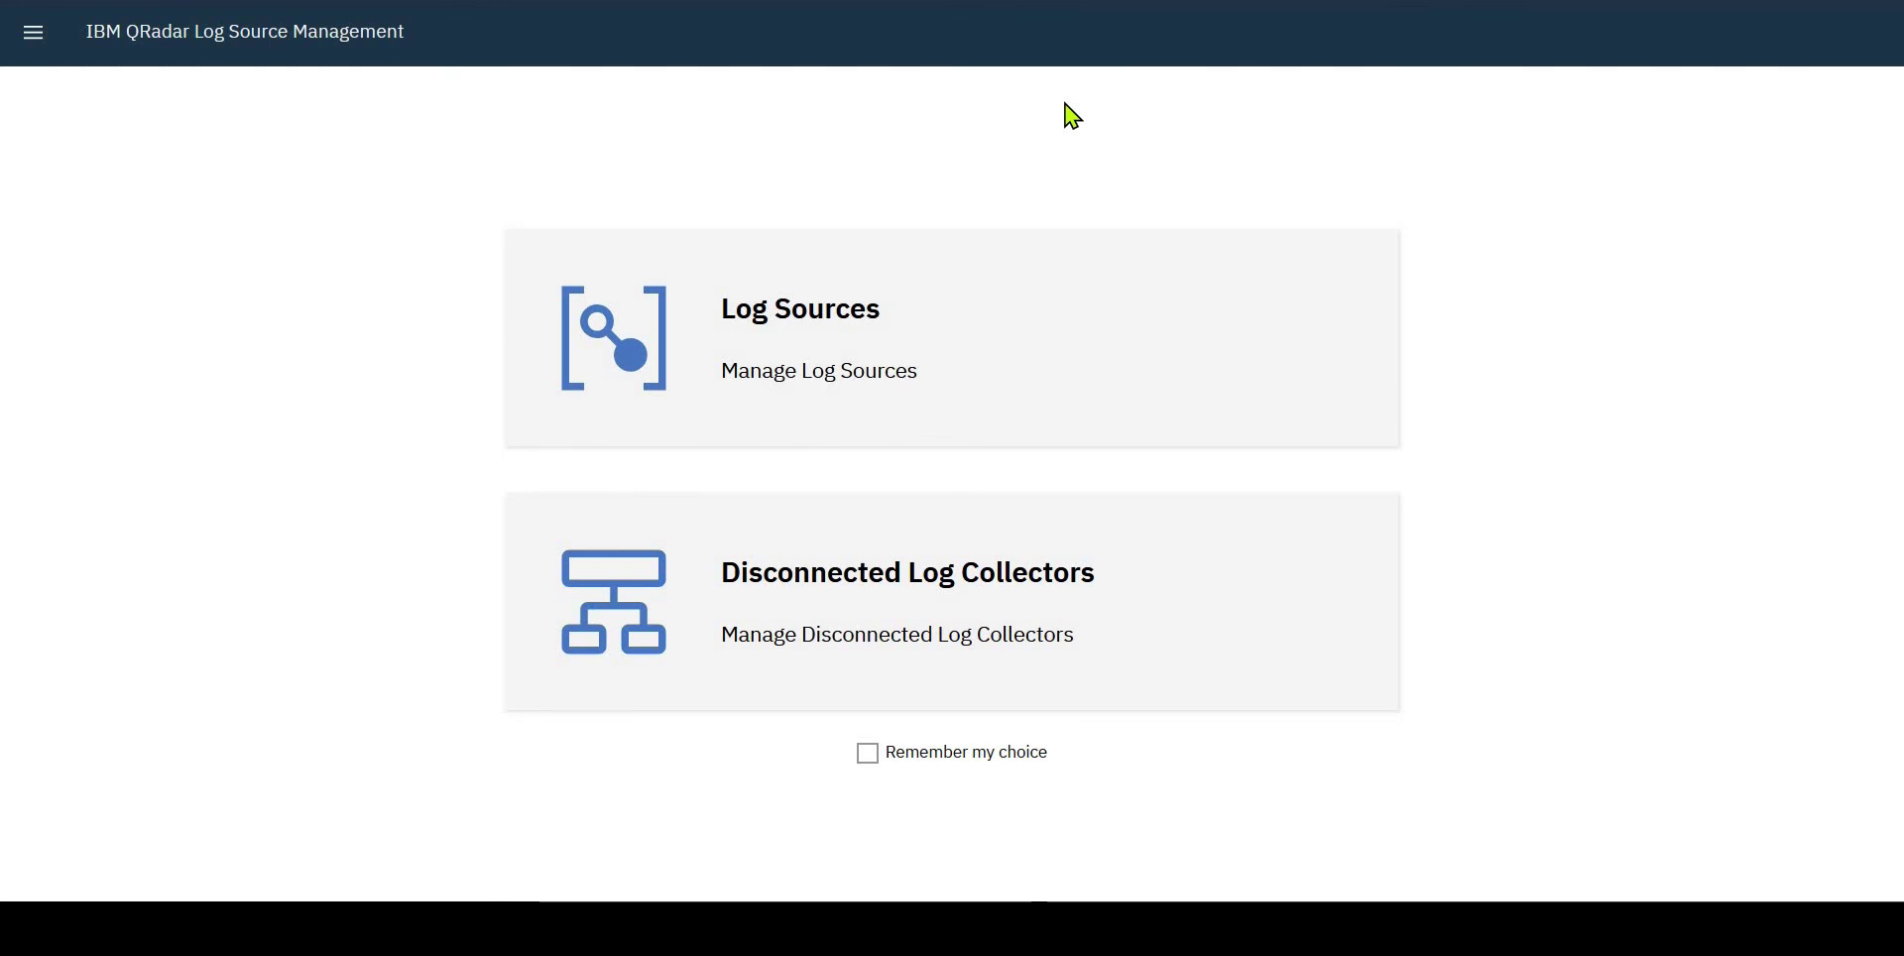
left_click(742, 310)
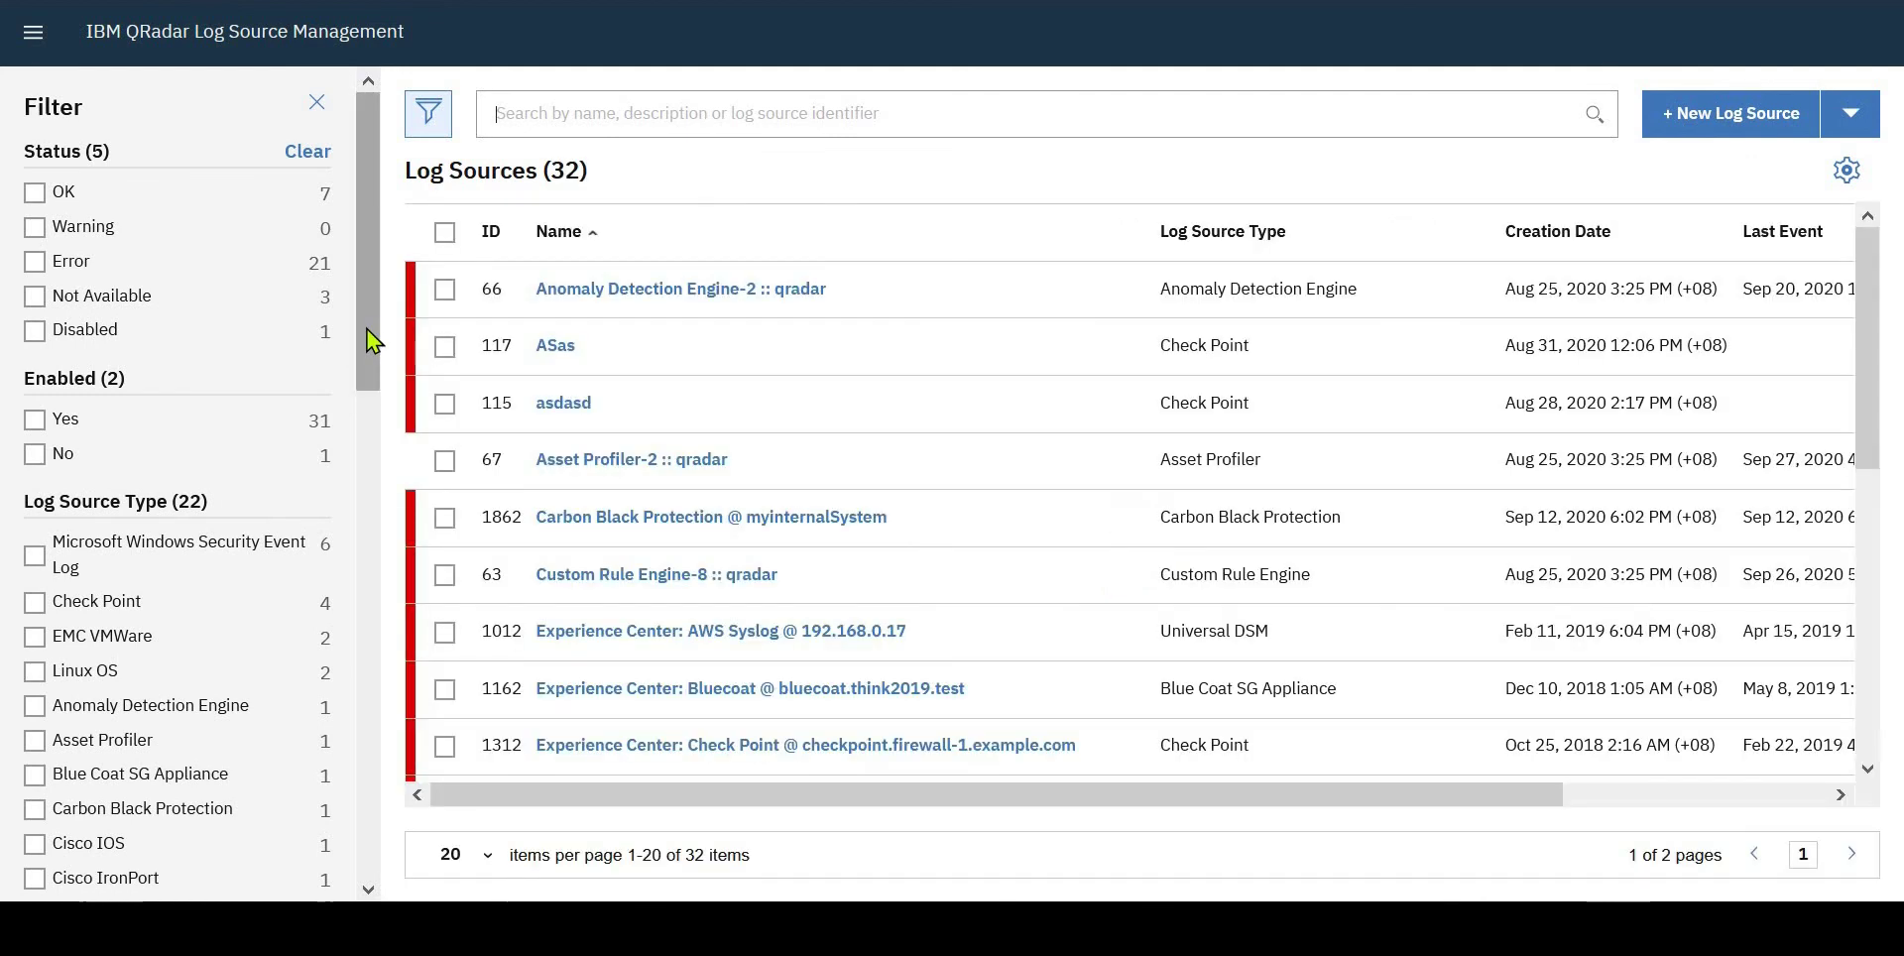
scroll(374, 476, "down", 4)
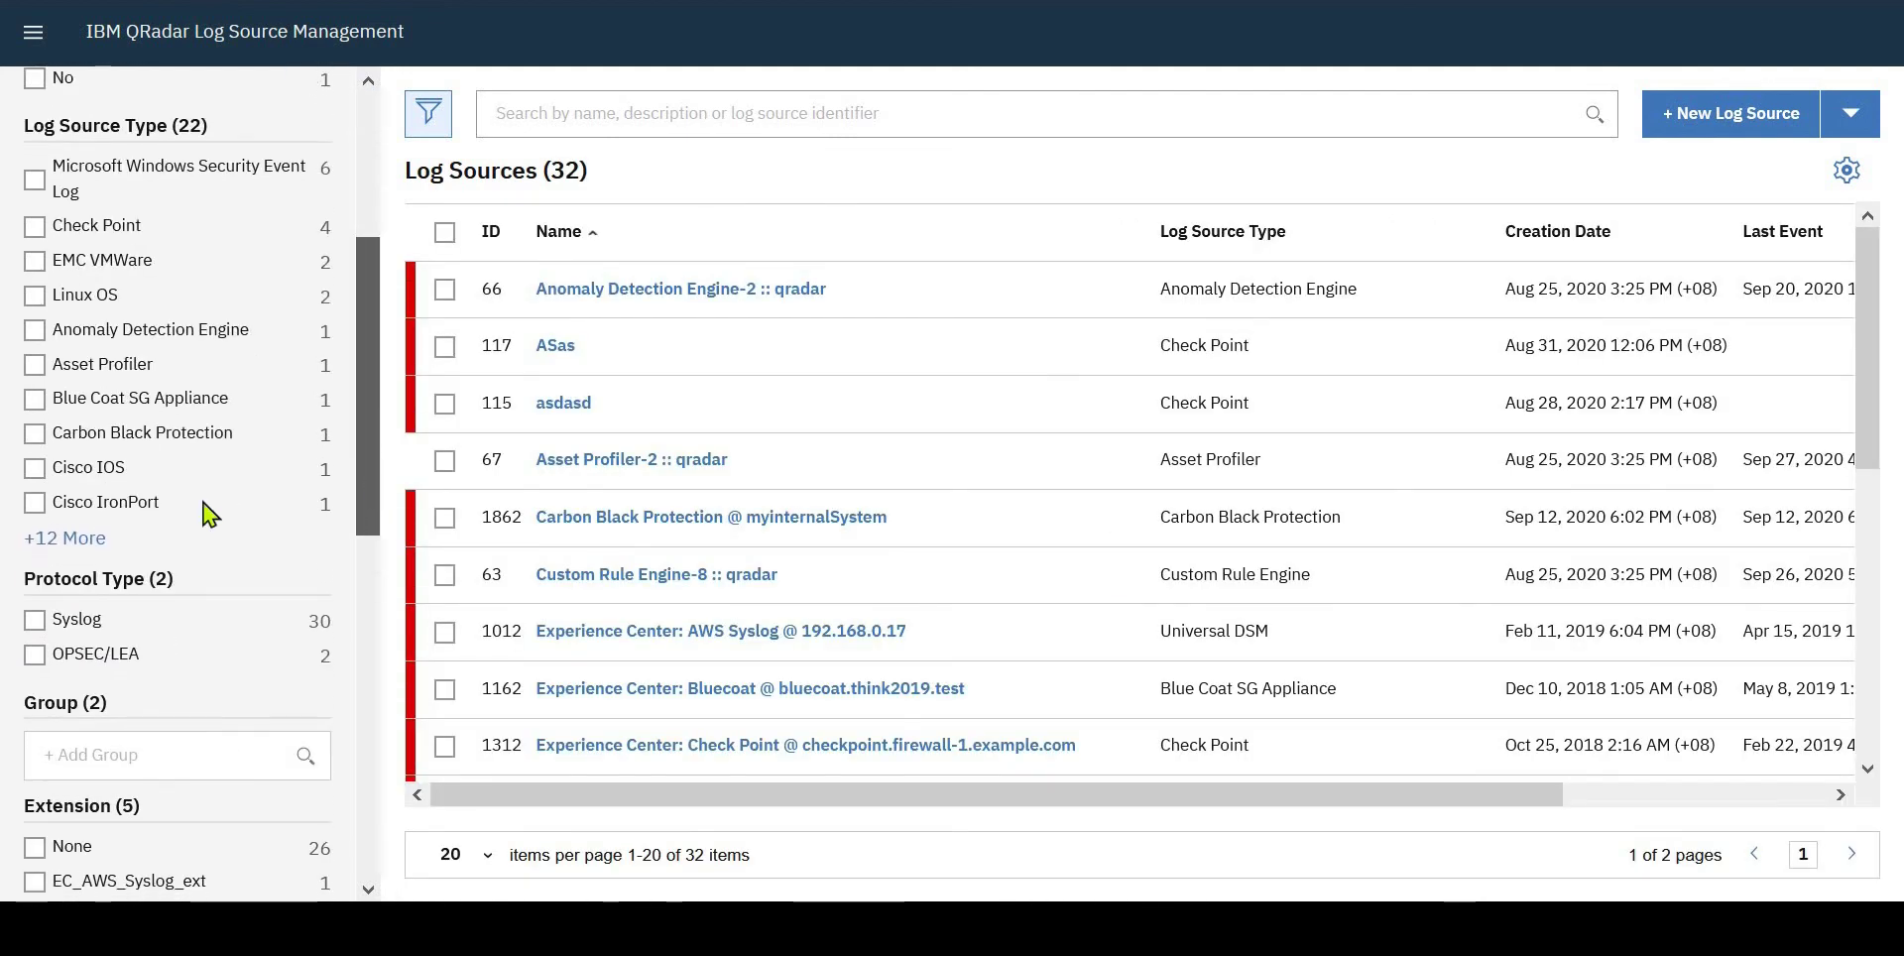
left_click(76, 536)
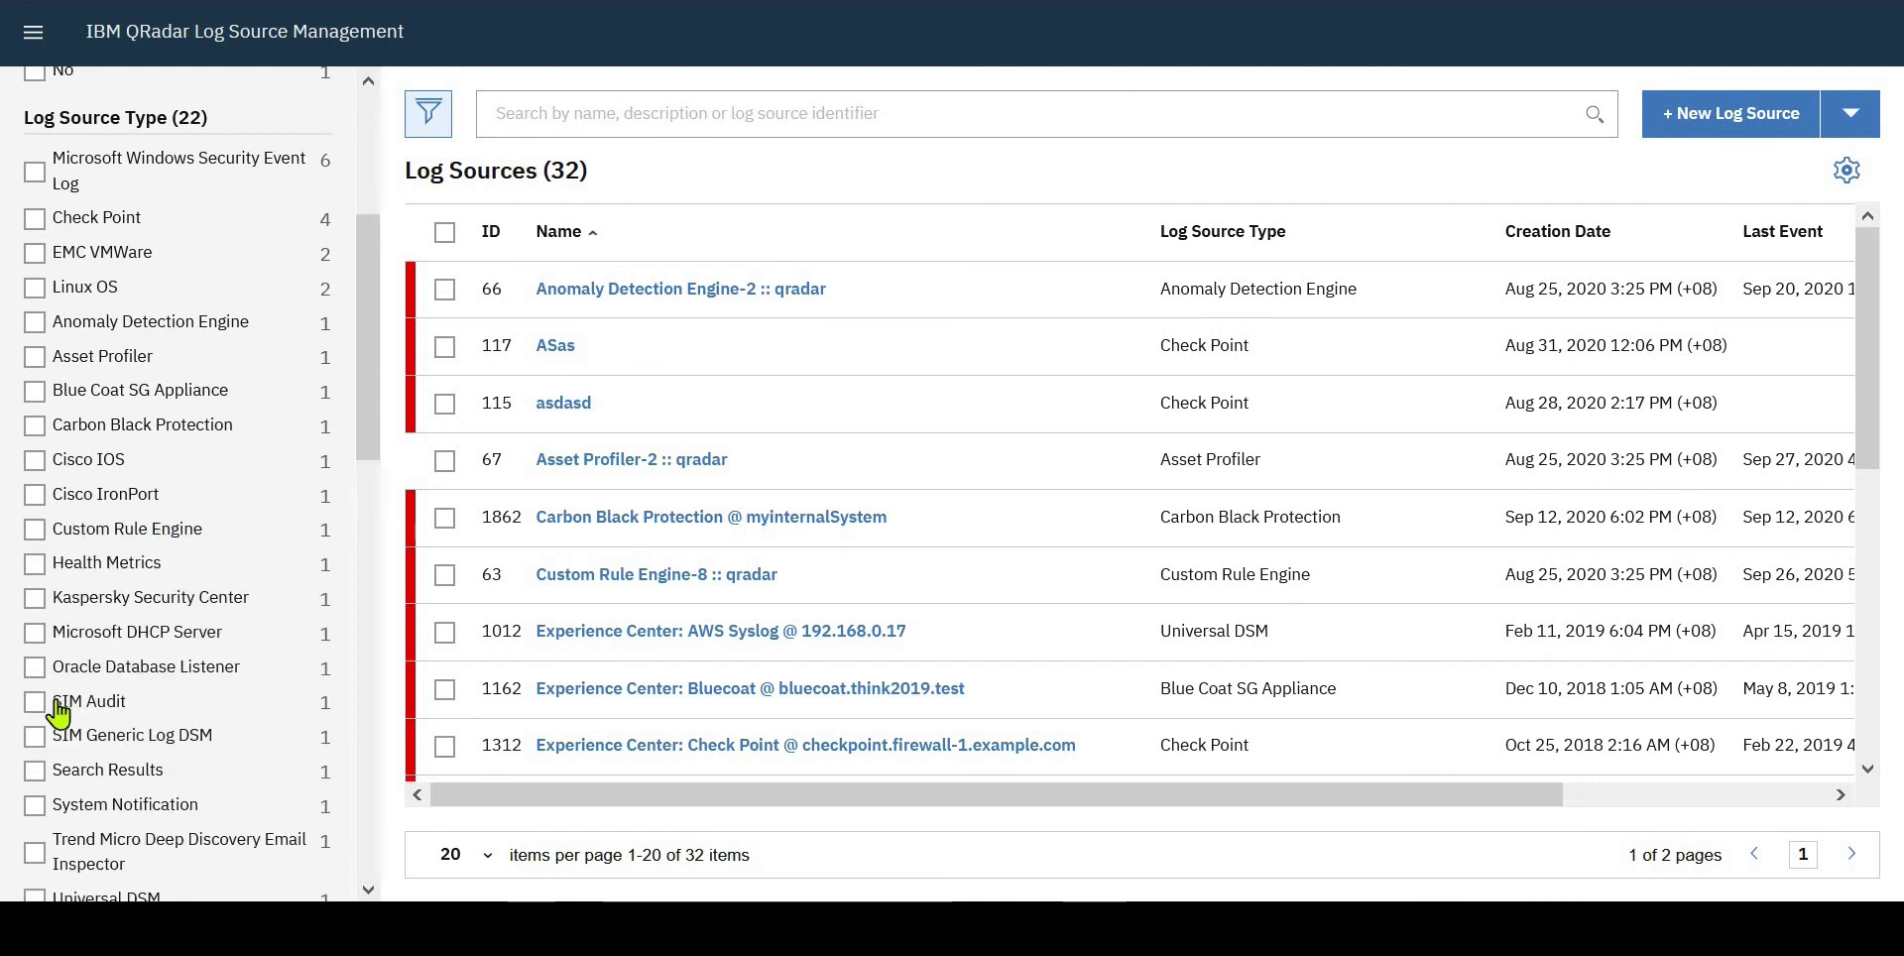
left_click(36, 289)
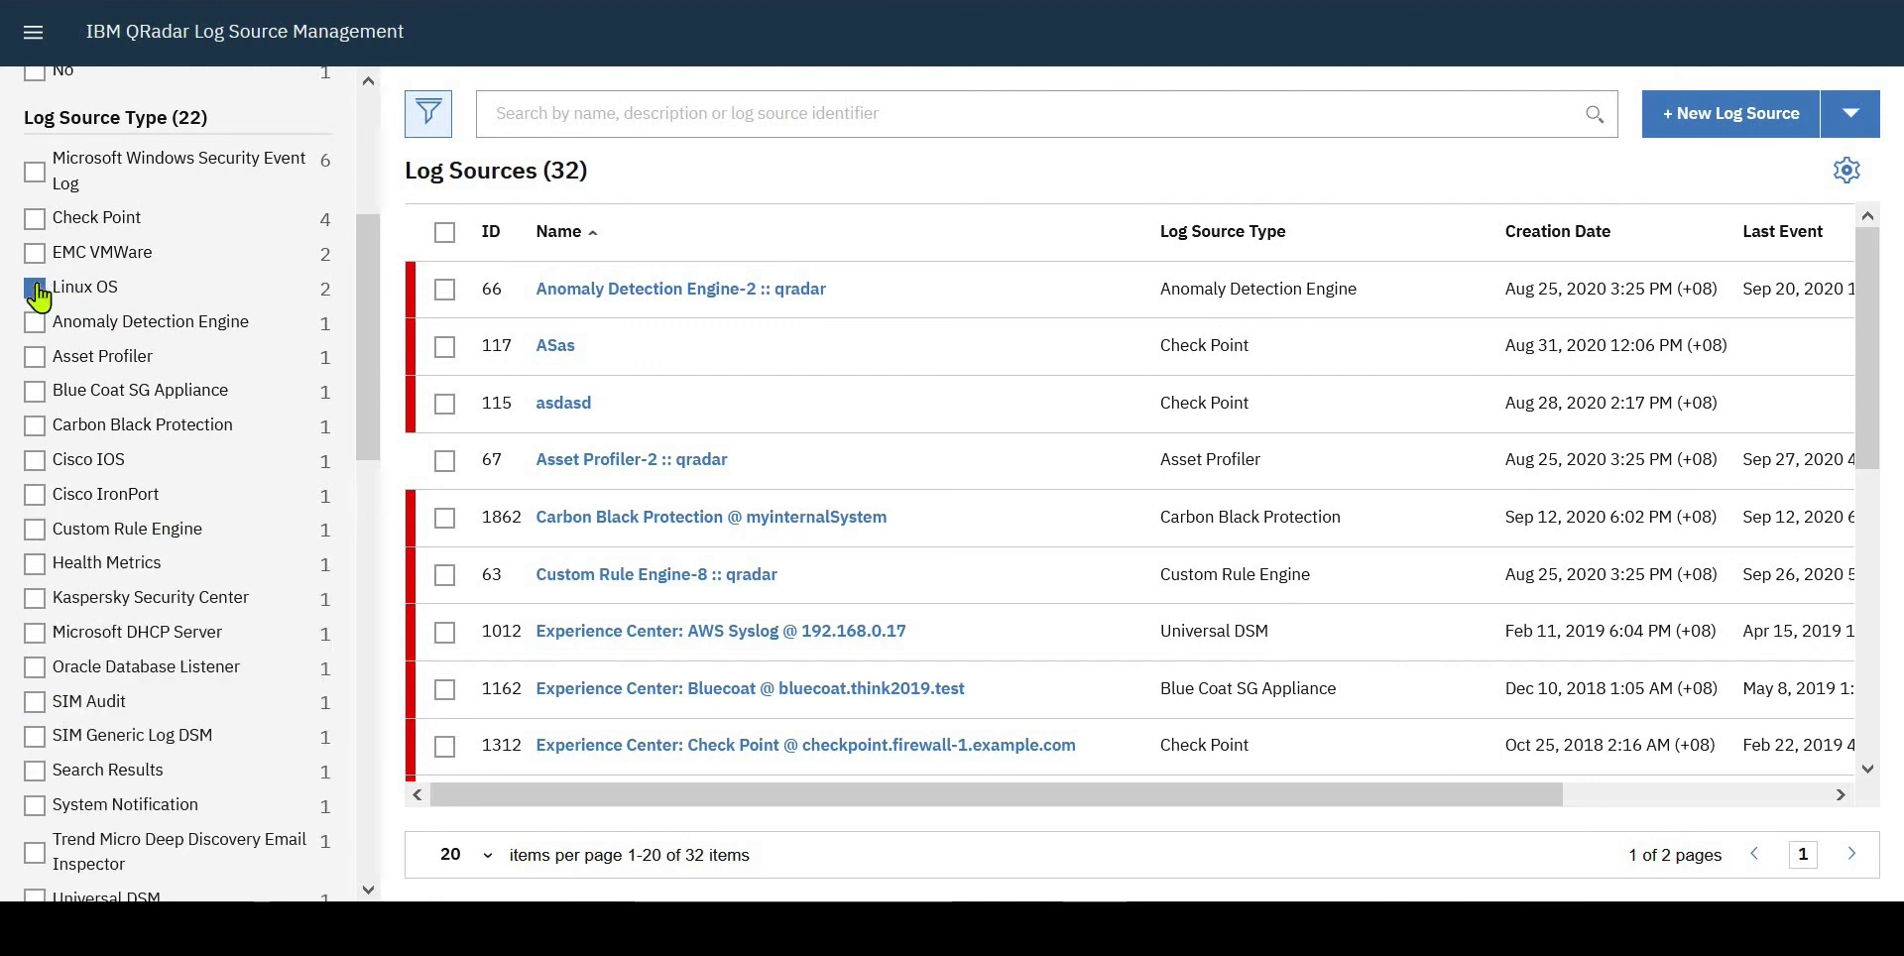